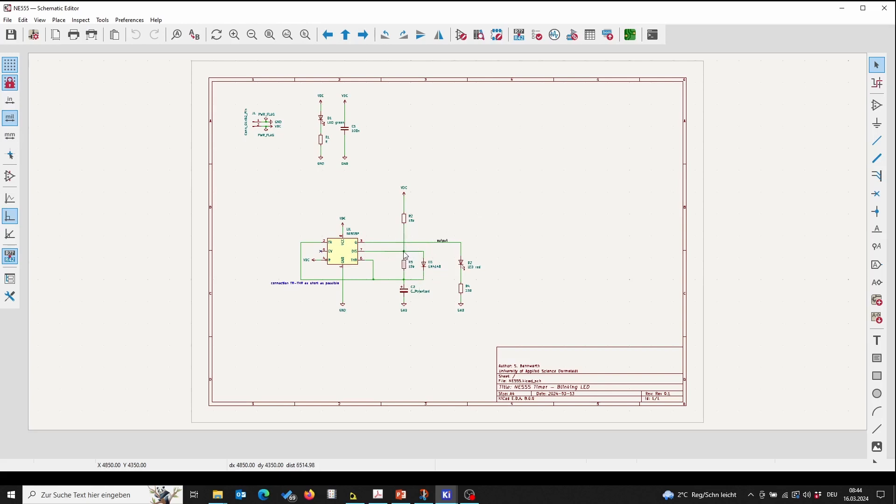
# Step: Place a TestPoint symbol from the Connector library on the output net wire next to the Q pin
pyautogui.scroll(5, 406, 256)
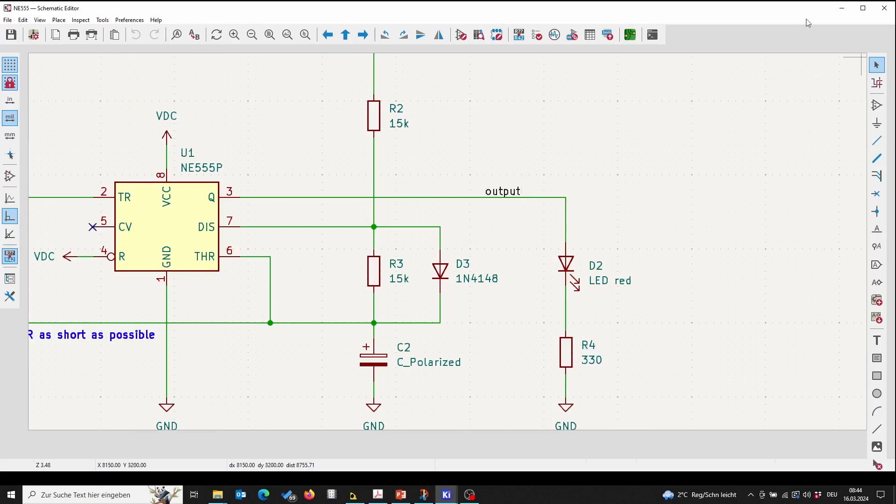
pyautogui.click(877, 105)
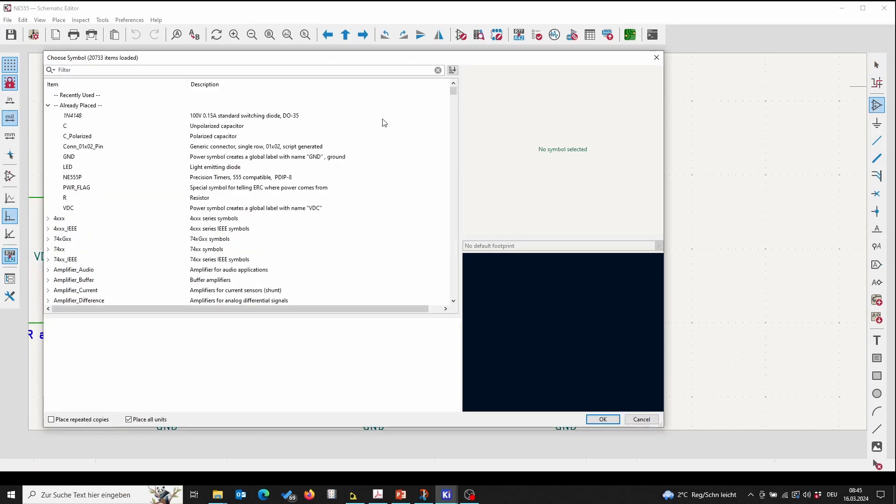
pyautogui.moveTo(348, 58); pyautogui.dragTo(517, 45)
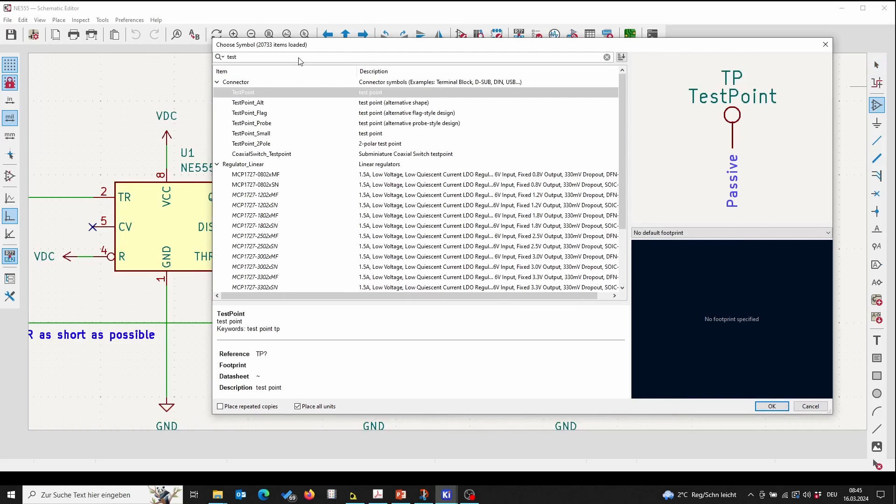
pyautogui.click(320, 93)
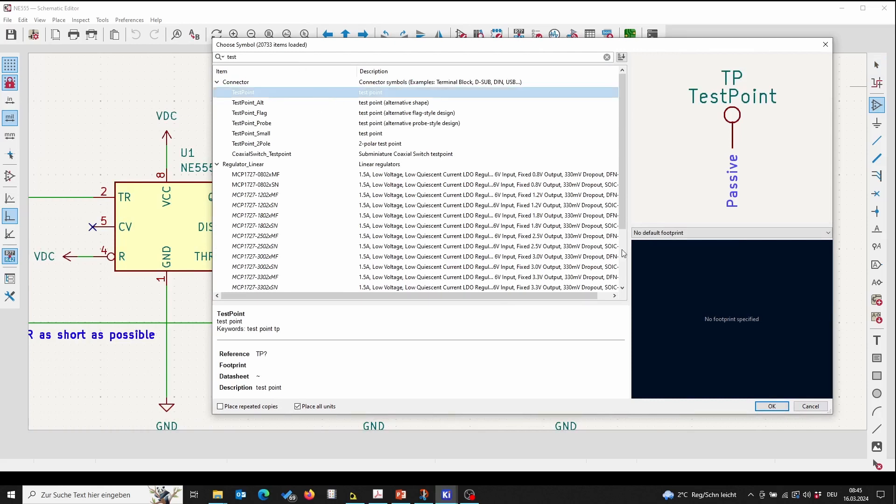
pyautogui.click(772, 406)
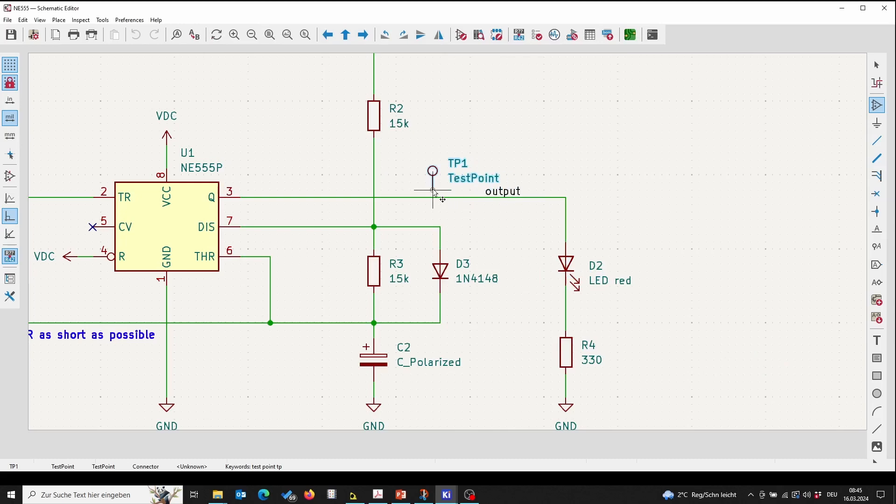
pyautogui.click(433, 197)
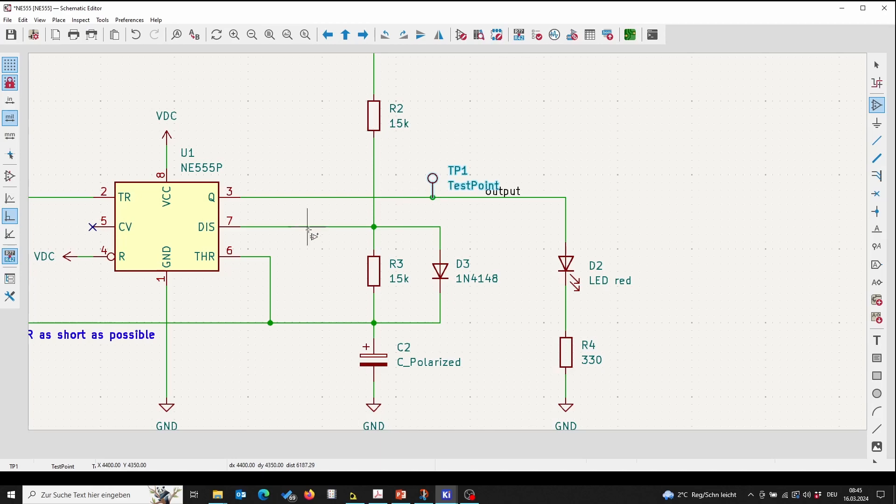
# Step: Place a second TestPoint symbol on the TR–THR connection wire between THR and C2
pyautogui.scroll(-2, 301, 198)
pyautogui.scroll(-2, 488, 235)
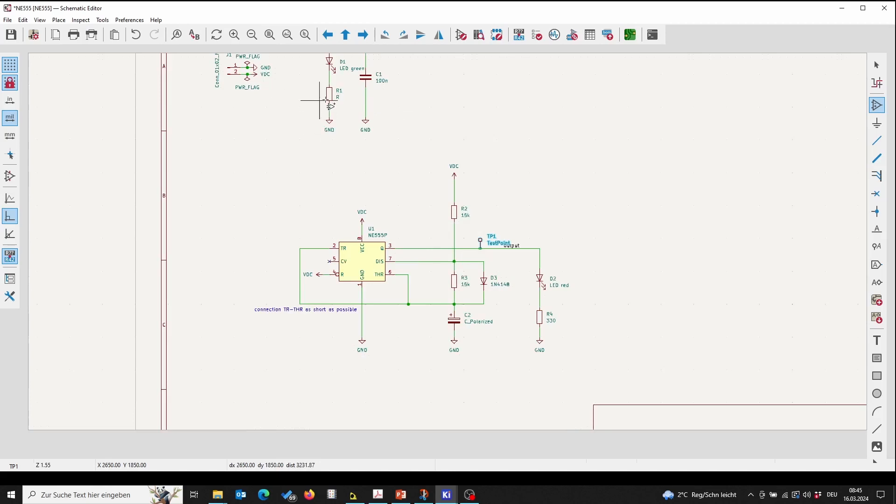
pyautogui.moveTo(411, 96); pyautogui.dragTo(409, 182, button='middle')
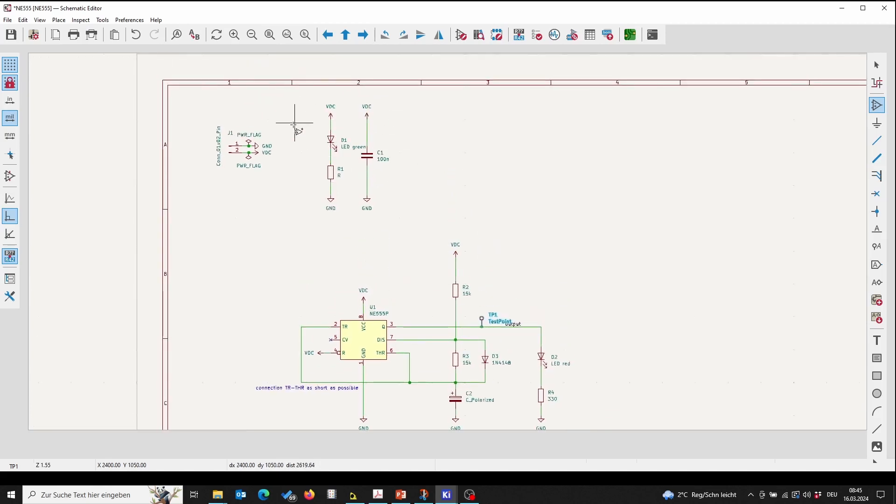
pyautogui.moveTo(422, 241); pyautogui.dragTo(419, 131, button='middle')
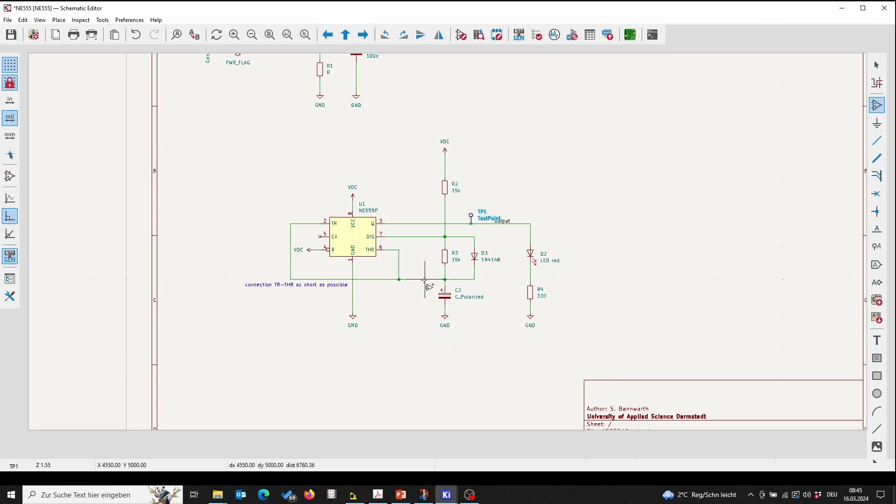
pyautogui.scroll(3, 425, 280)
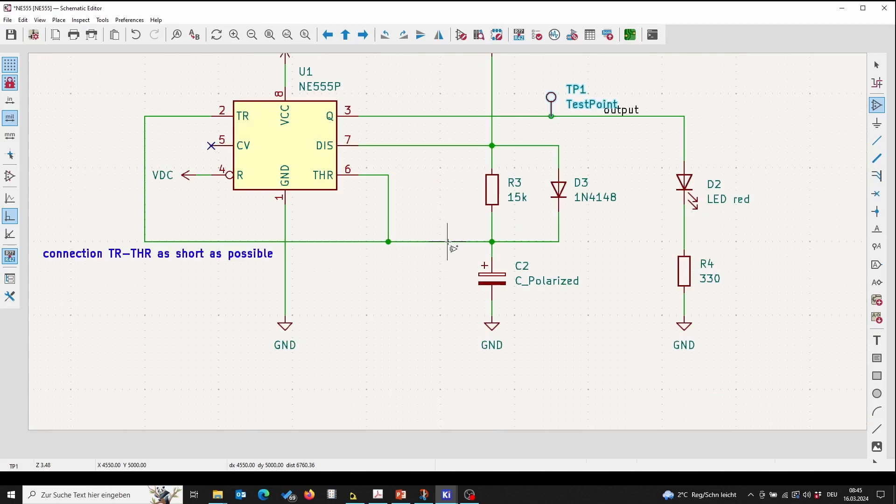
pyautogui.click(448, 242)
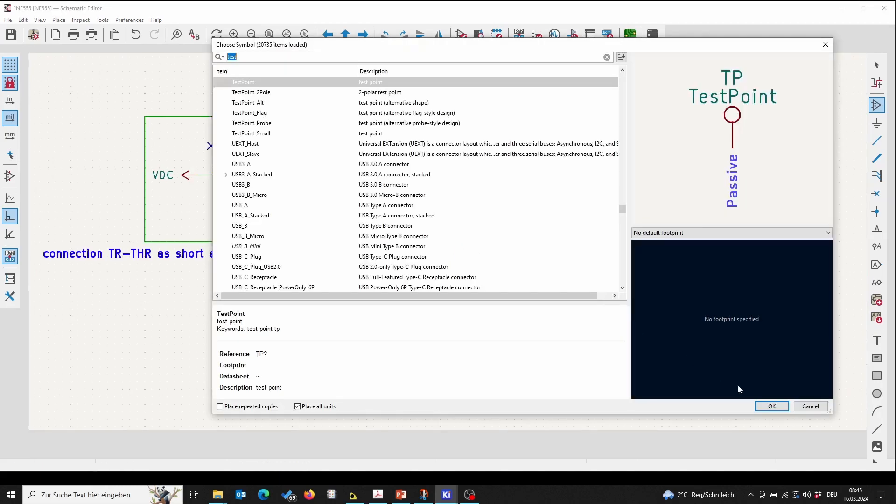
pyautogui.click(772, 408)
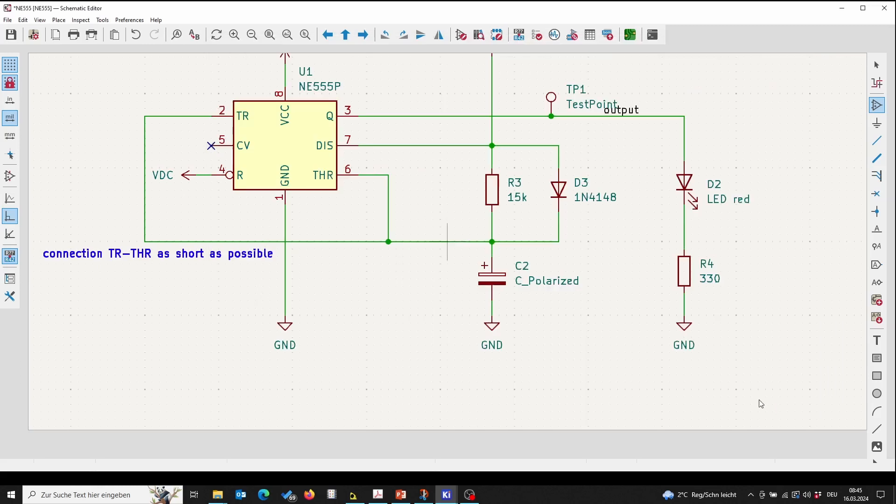
pyautogui.click(421, 242)
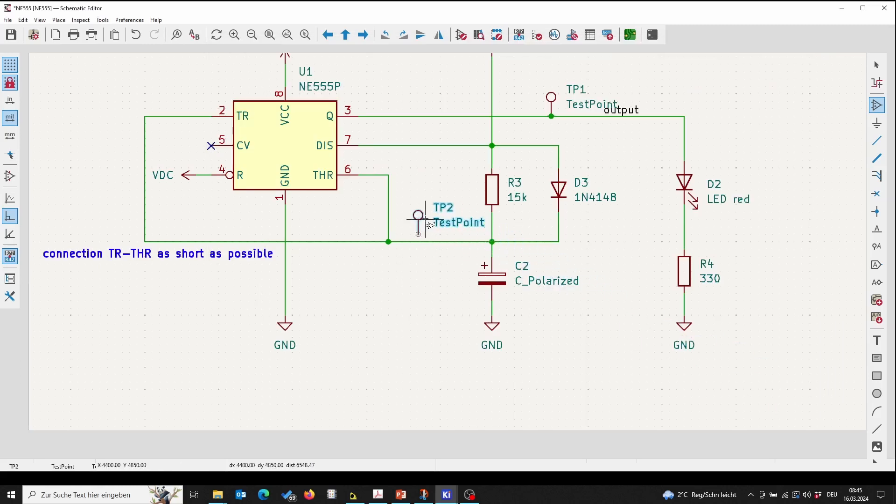
# Step: Reposition TP2 just above the TR–THR wire and connect its pin to that wire with a short wire
pyautogui.press('Escape')
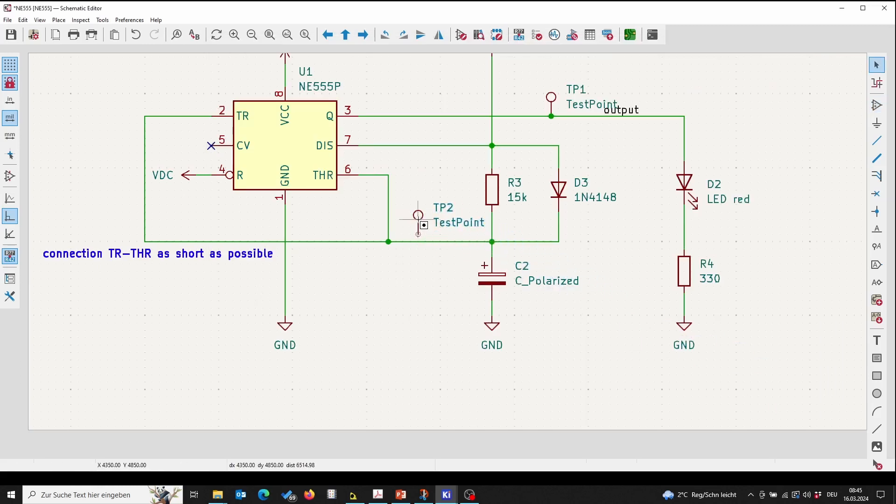
pyautogui.click(418, 225)
pyautogui.moveTo(419, 222); pyautogui.dragTo(418, 239)
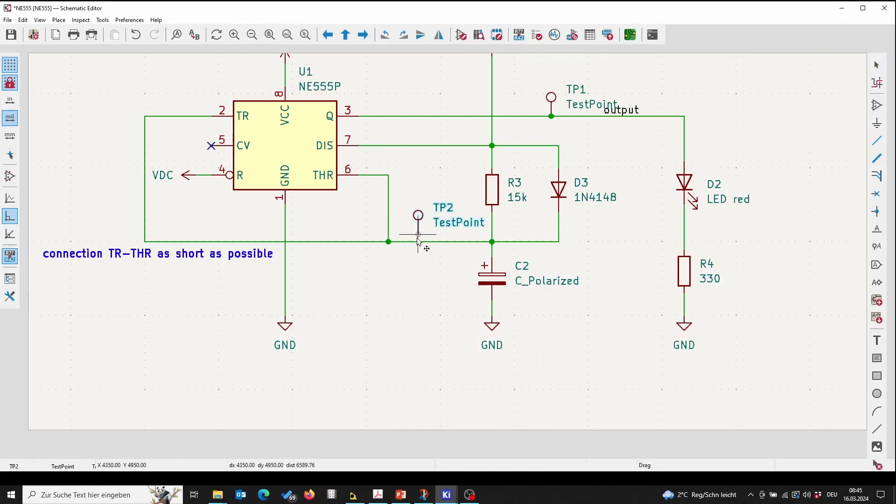
pyautogui.click(418, 241)
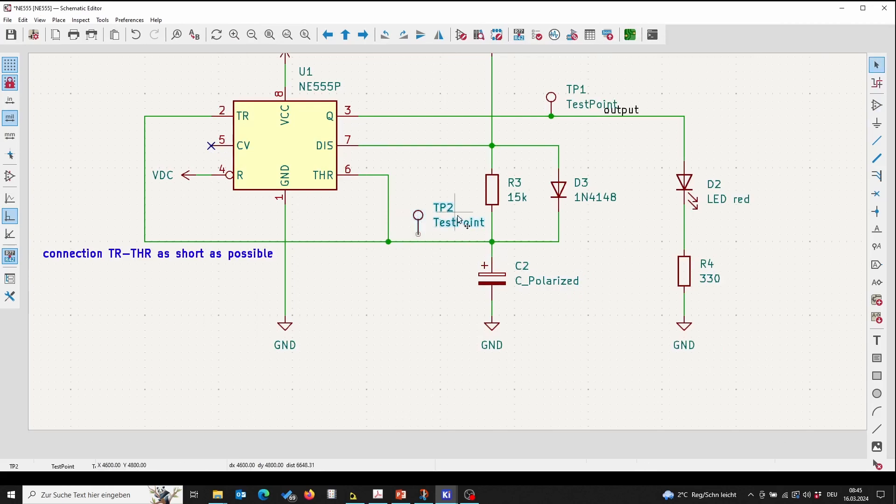
pyautogui.press('w')
pyautogui.click(418, 234)
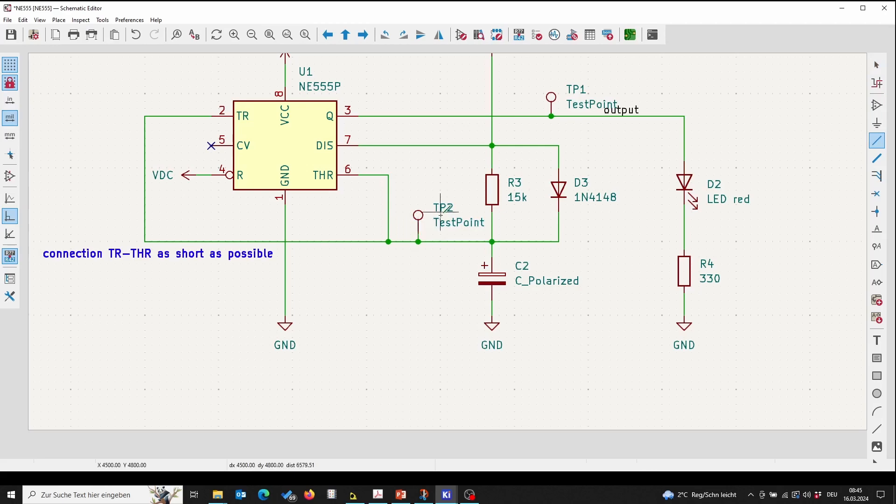
pyautogui.press('Escape')
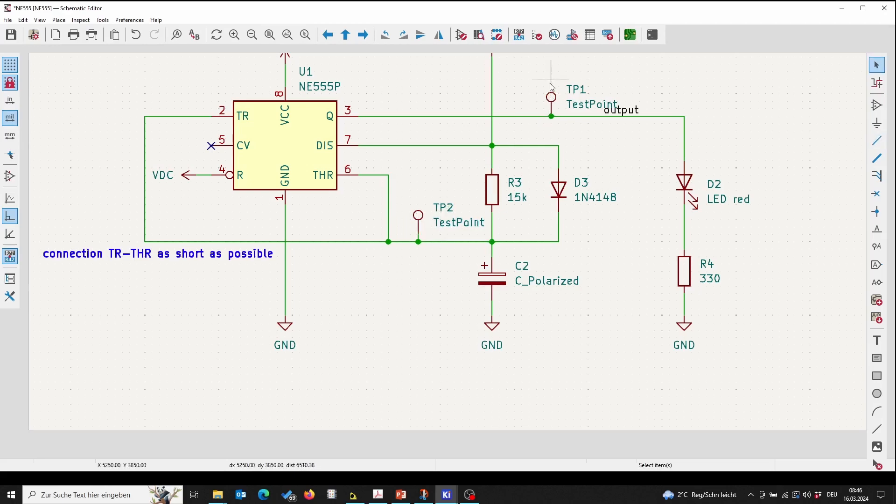
# Step: Drag TP1 upward so it sits above the output wire, clear of the output net label
pyautogui.click(553, 99)
pyautogui.press('g')
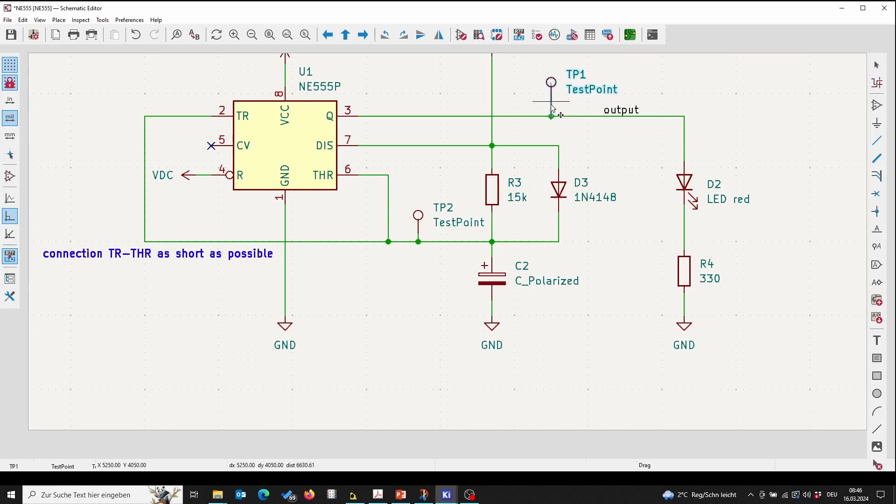
pyautogui.click(551, 101)
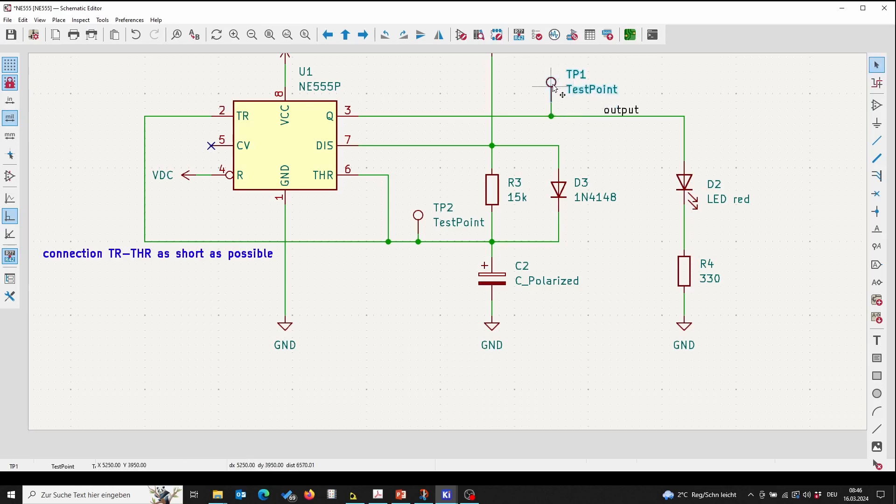
# Step: Set TP1's value to out in its symbol properties
pyautogui.rightClick(553, 87)
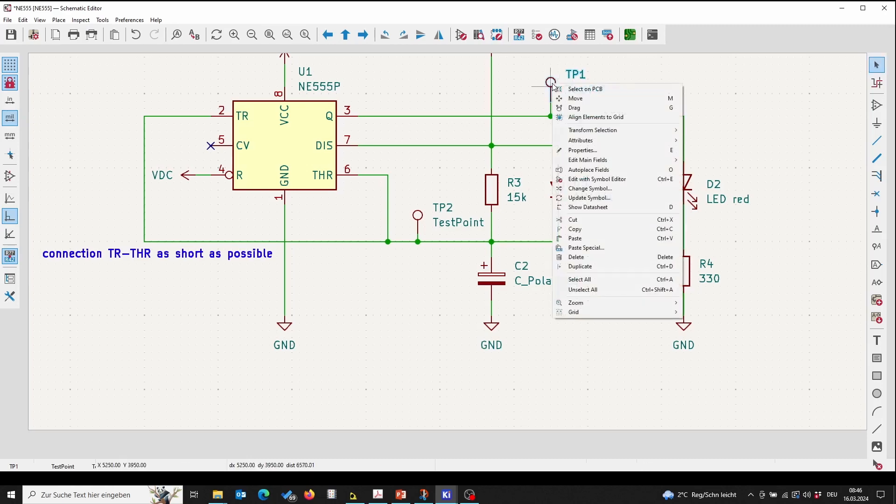
pyautogui.click(580, 150)
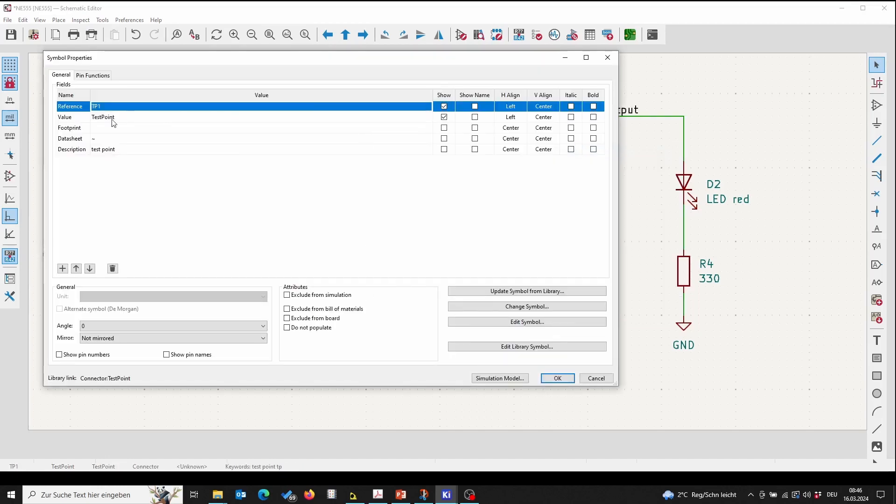
pyautogui.click(137, 116)
pyautogui.press('BackSpace')
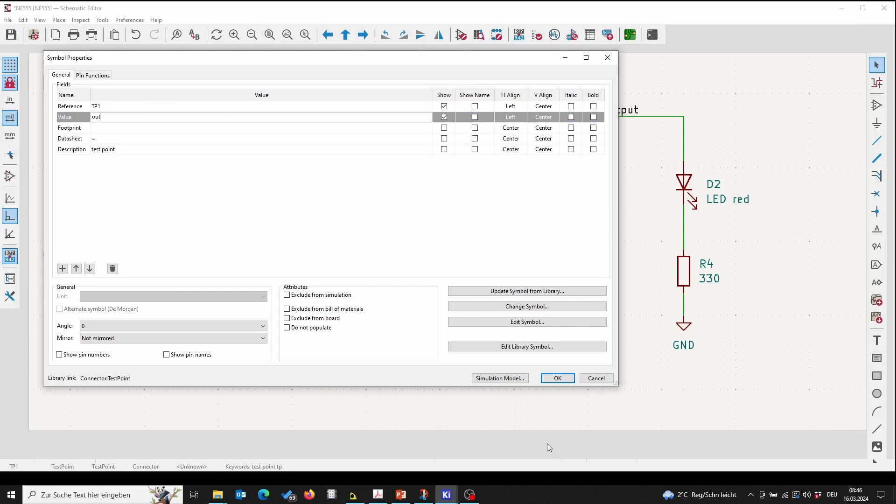
pyautogui.click(575, 379)
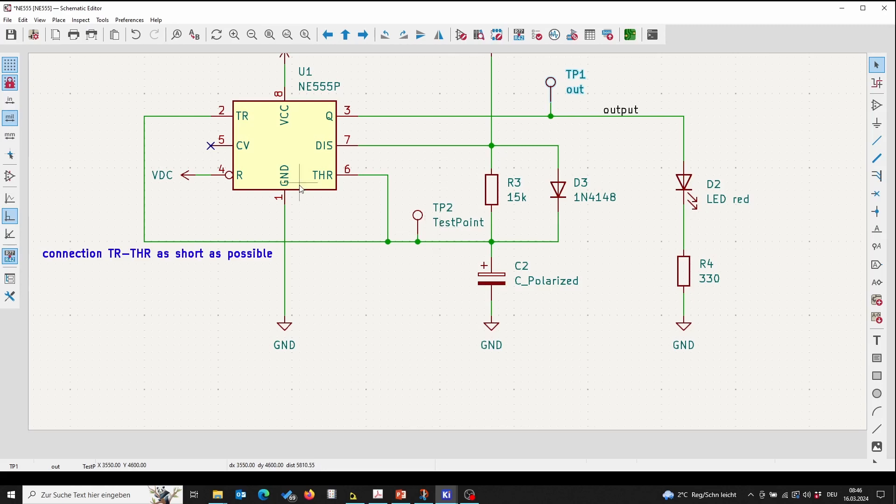
pyautogui.rightClick(456, 227)
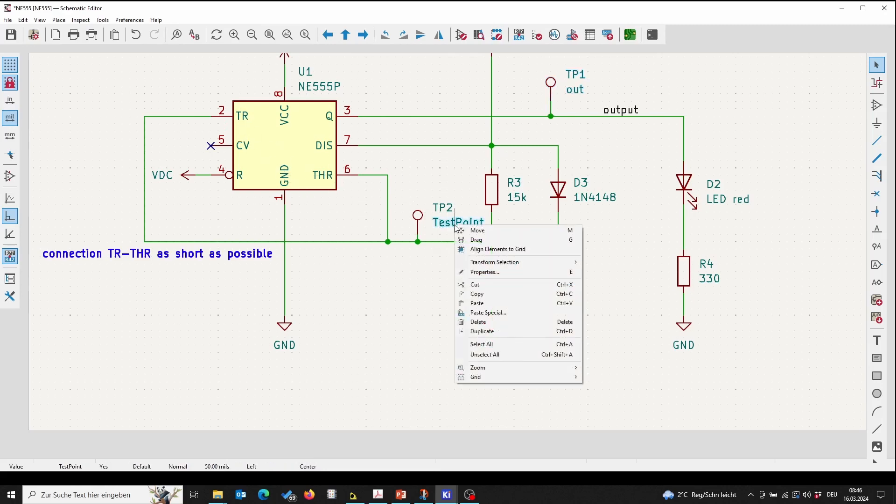
pyautogui.click(484, 273)
pyautogui.click(306, 179)
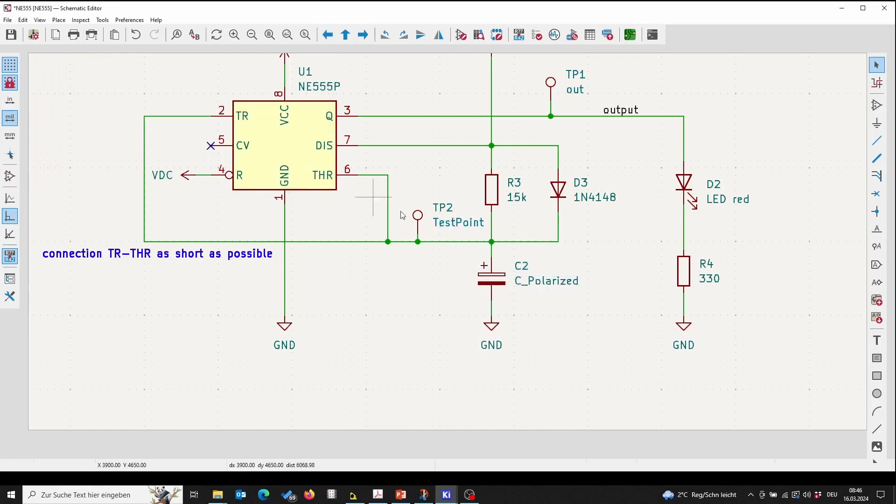
# Step: Set TP2's value to TR in its symbol properties and save the schematic
pyautogui.rightClick(417, 218)
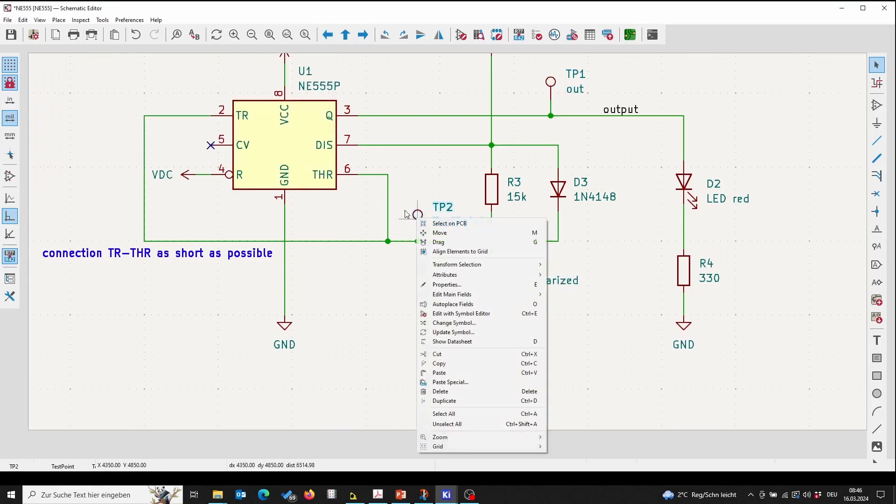
pyautogui.click(428, 285)
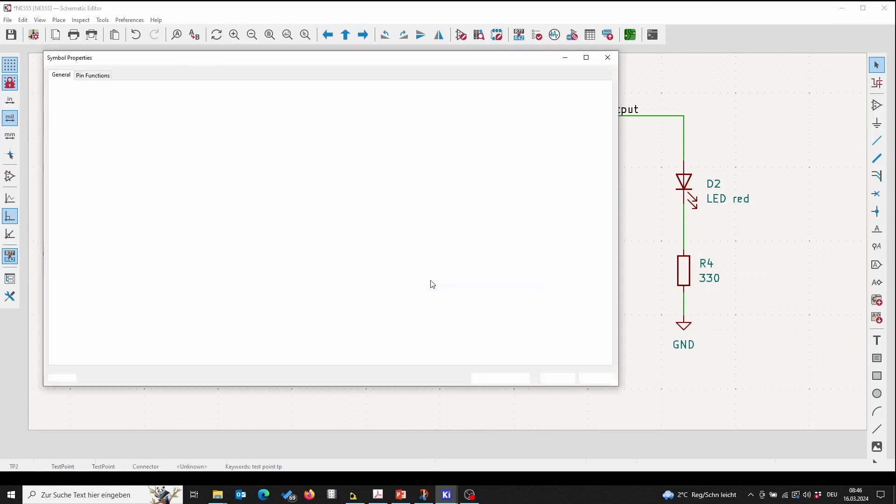
pyautogui.click(202, 120)
pyautogui.press('BackSpace')
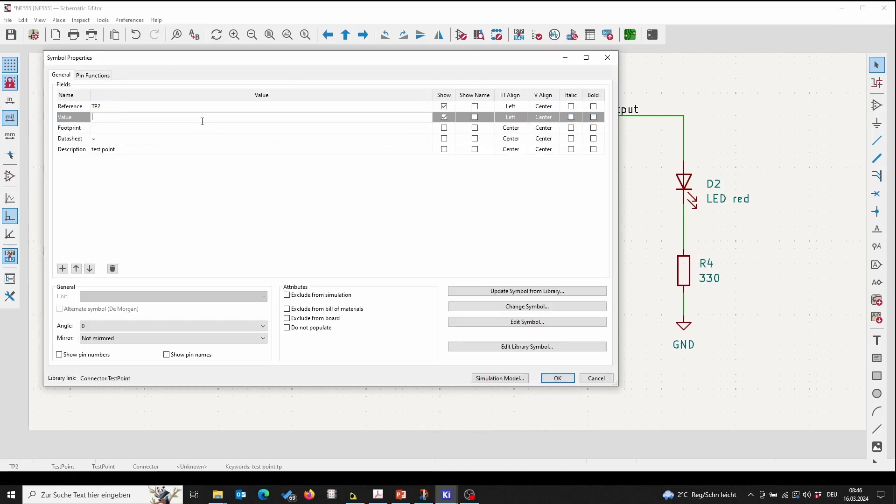
pyautogui.write('TR')
pyautogui.click(557, 378)
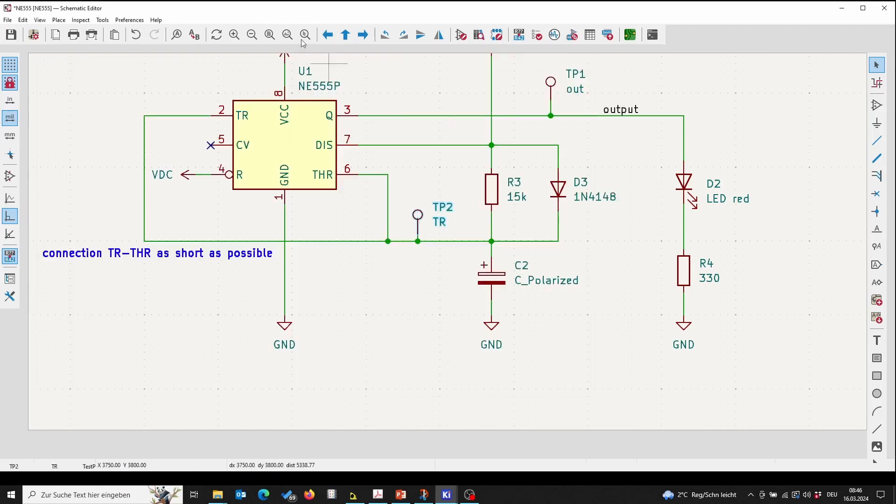
pyautogui.click(11, 35)
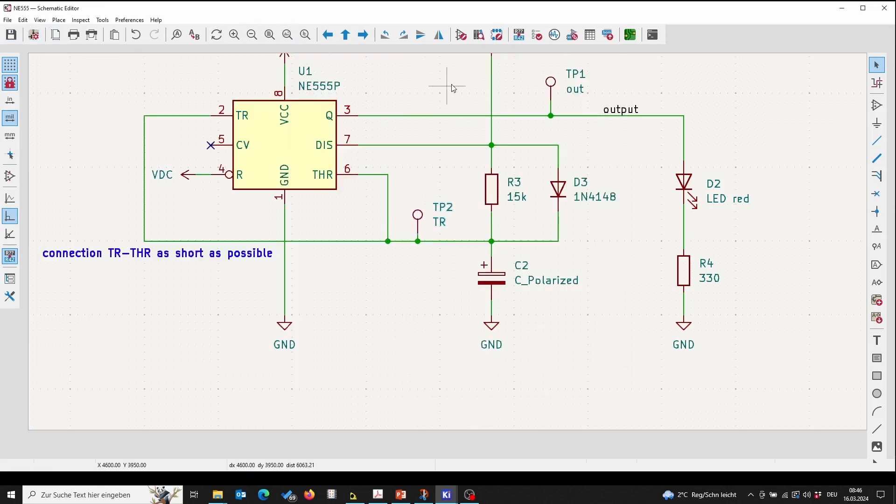
# Step: Open the footprint assignment tool and assign Connector_PinHeader_2.54mm:PinHeader_1x01_P2.54mm_Vertical to test points TP1 and TP2
pyautogui.scroll(-2, 459, 107)
pyautogui.moveTo(410, 204); pyautogui.dragTo(407, 134, button='middle')
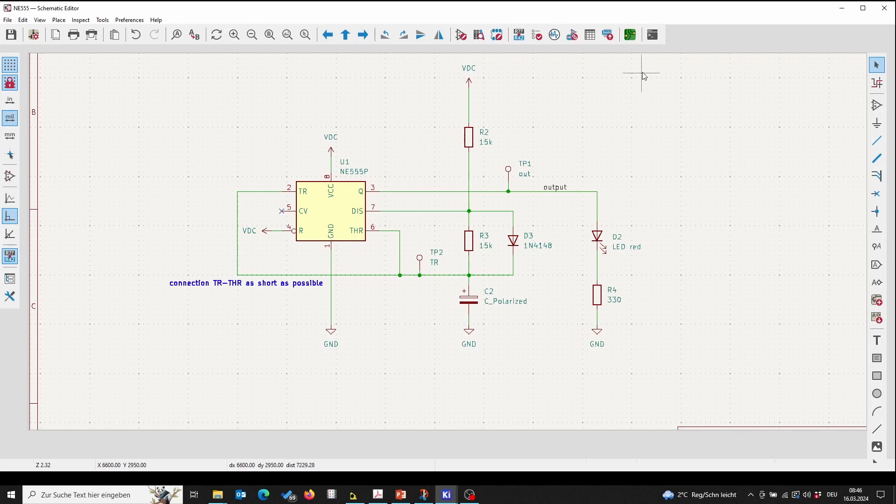
pyautogui.click(573, 35)
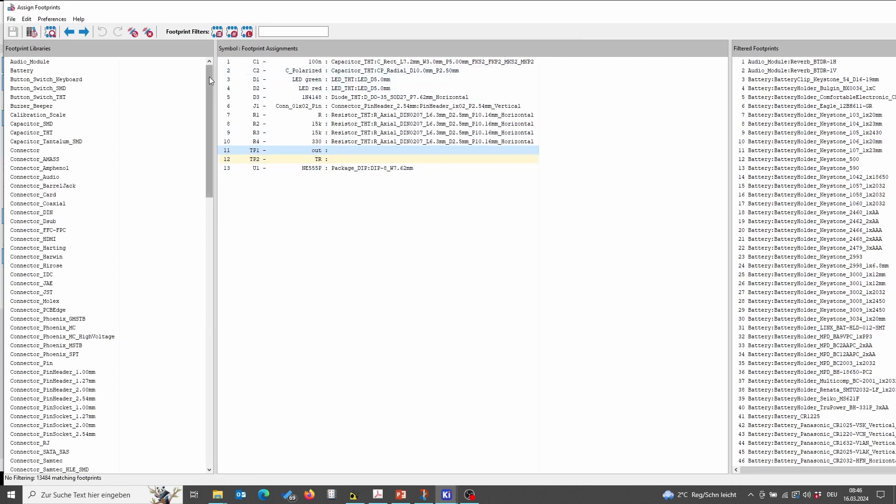
pyautogui.moveTo(209, 77); pyautogui.dragTo(210, 87)
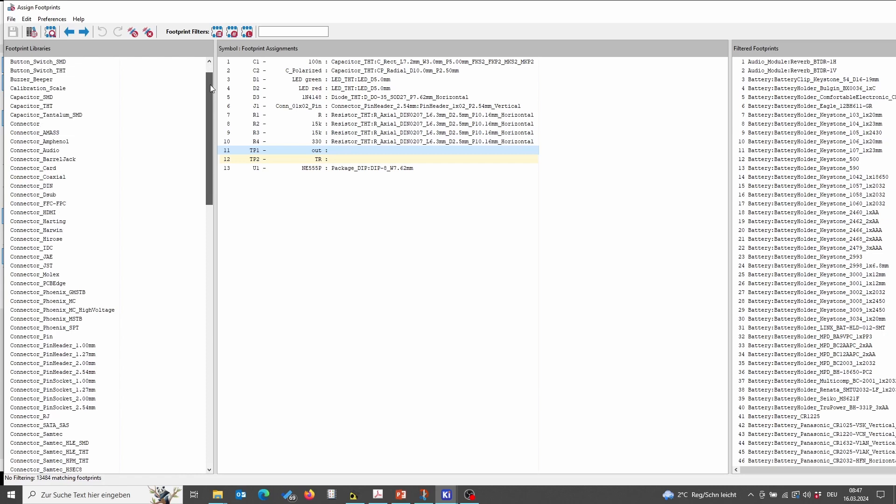
pyautogui.moveTo(210, 87); pyautogui.dragTo(210, 119)
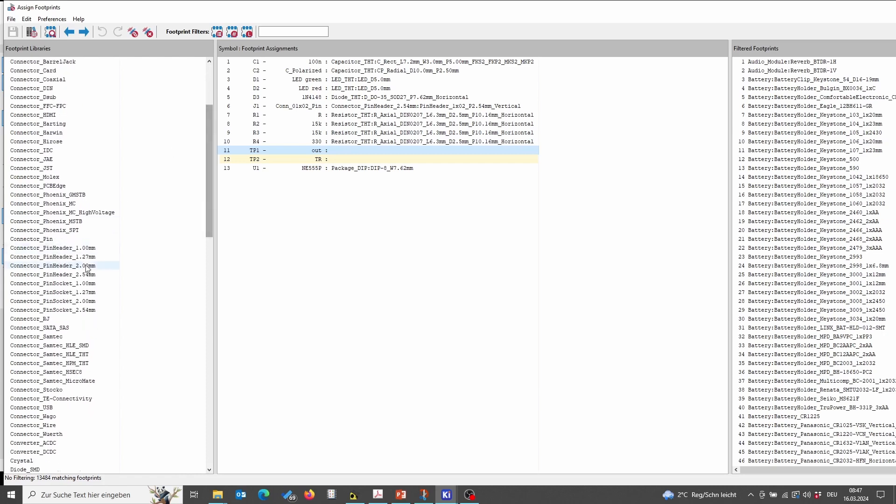
pyautogui.click(85, 274)
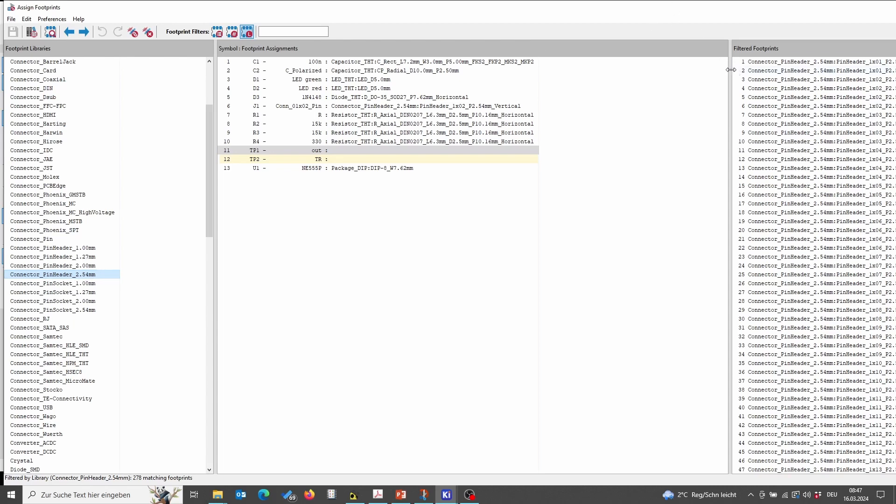
pyautogui.moveTo(648, 70); pyautogui.dragTo(648, 70)
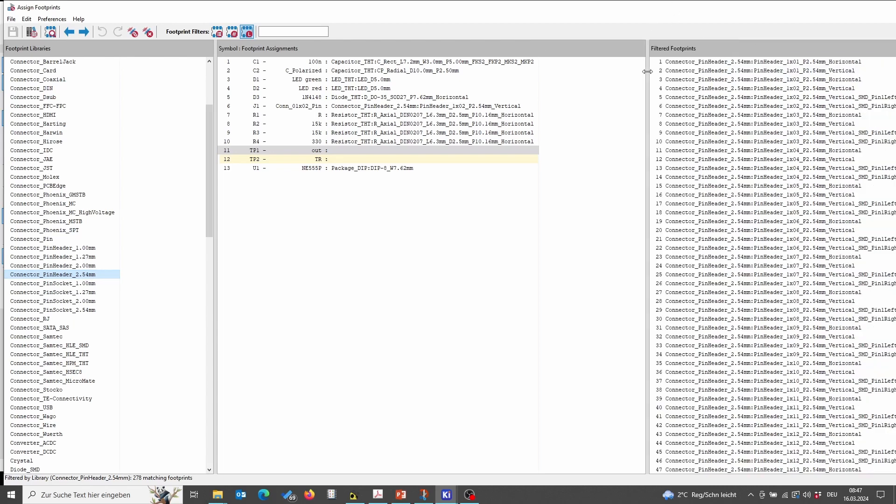
pyautogui.click(776, 72)
pyautogui.doubleClick(775, 71)
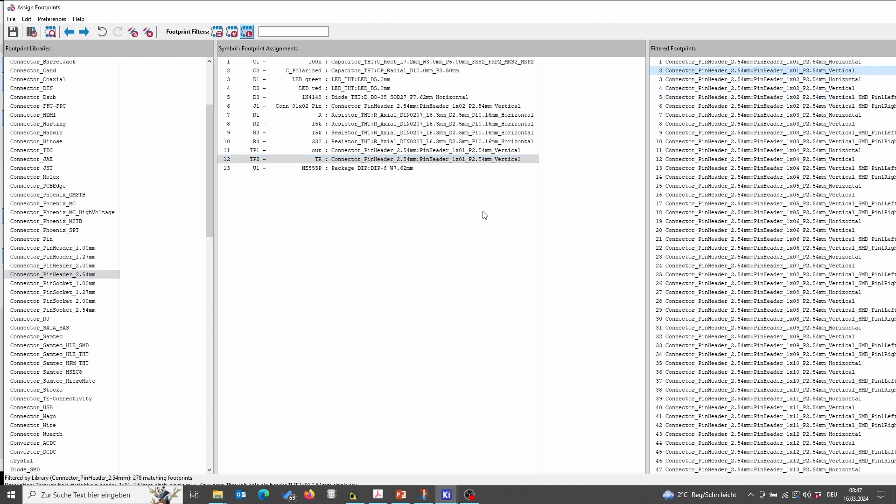
# Step: Inspect the assigned pin-header footprint in the footprint viewer and its 3D model
pyautogui.rightClick(476, 154)
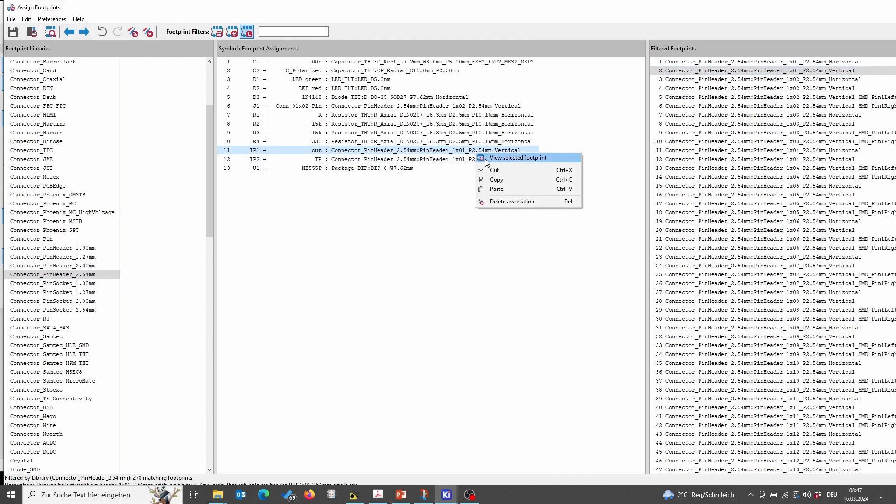
pyautogui.click(487, 158)
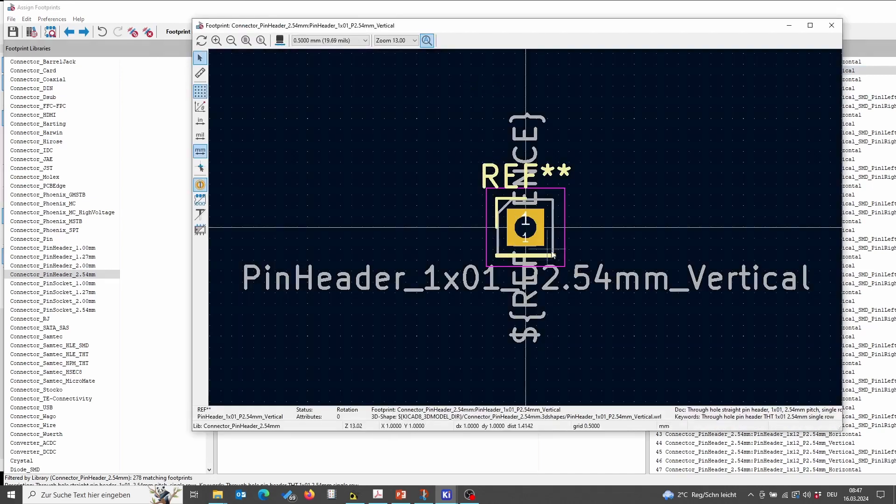
pyautogui.click(281, 41)
pyautogui.moveTo(413, 237); pyautogui.dragTo(362, 243)
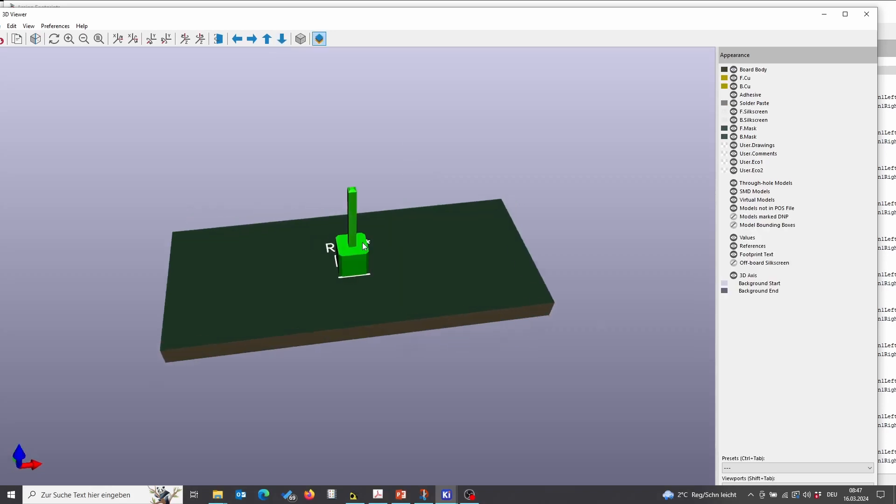
pyautogui.scroll(3, 347, 265)
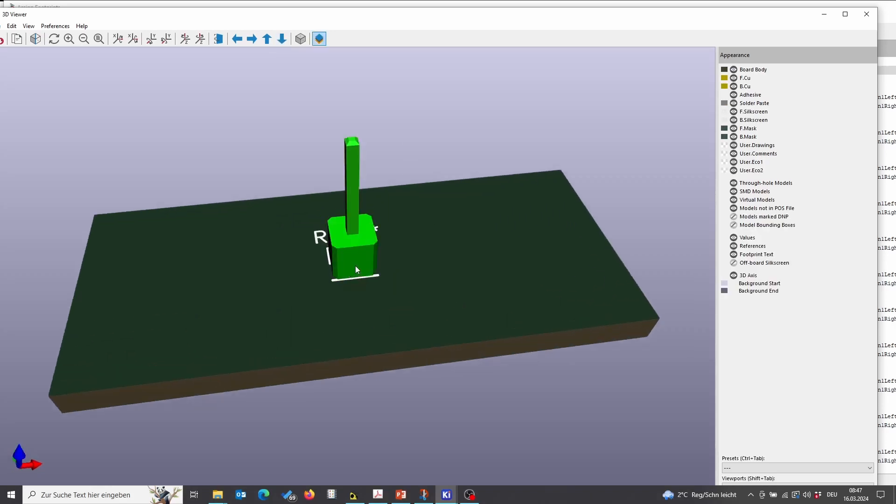
pyautogui.scroll(-1, 363, 204)
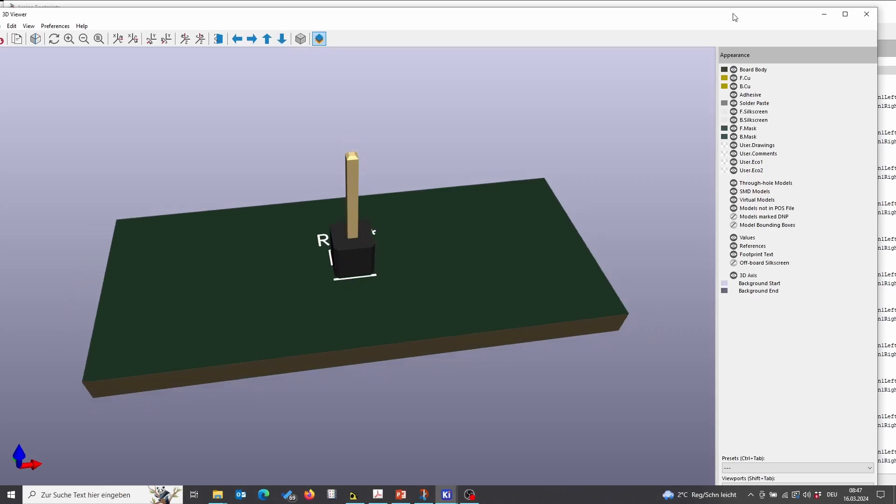
pyautogui.click(865, 15)
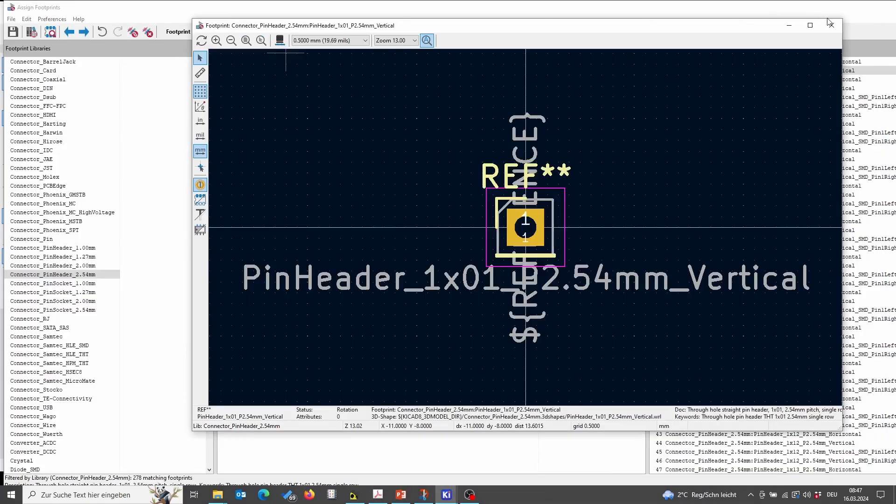
pyautogui.click(688, 10)
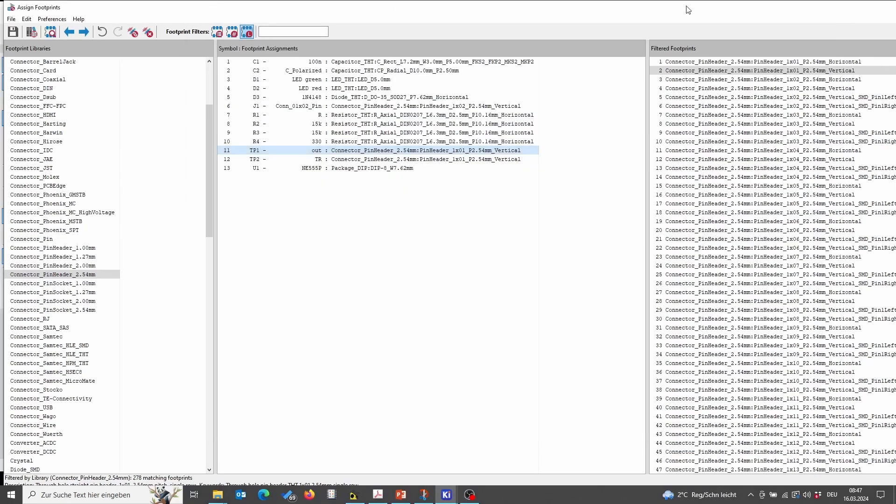
# Step: Close the footprint assignment tool, saving the symbol-to-footprint links
pyautogui.doubleClick(815, 12)
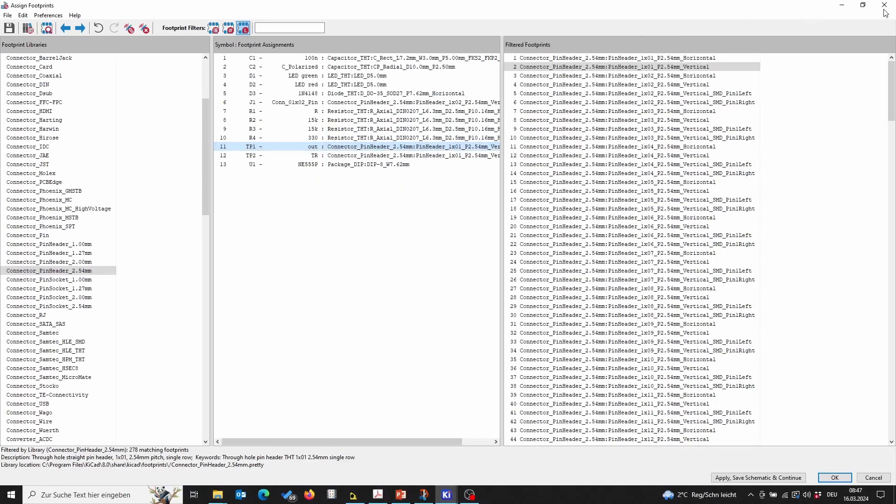
pyautogui.click(885, 7)
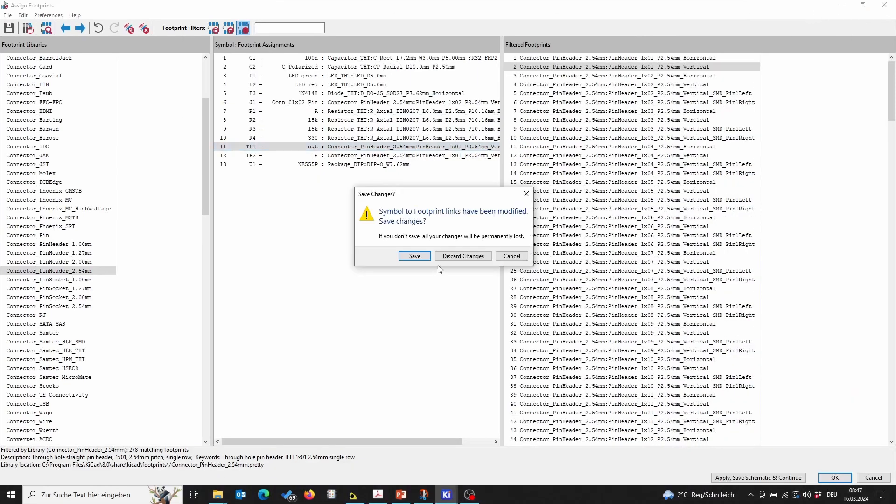
pyautogui.click(422, 259)
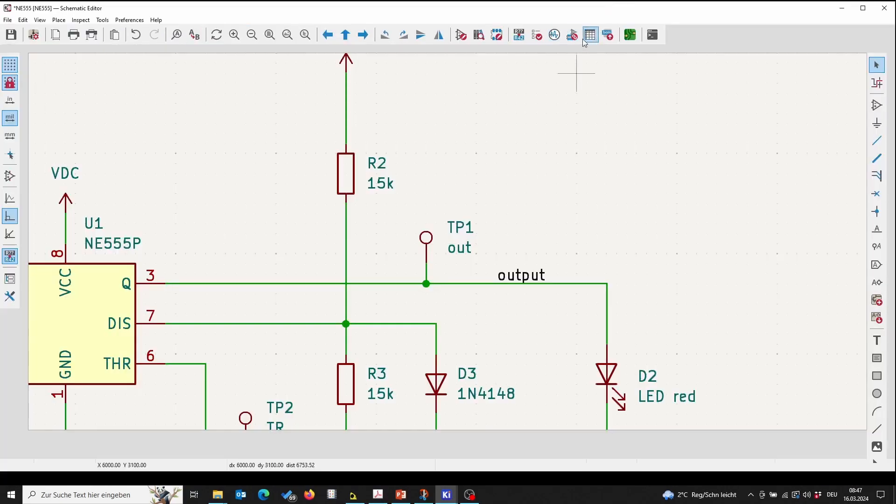
pyautogui.click(269, 34)
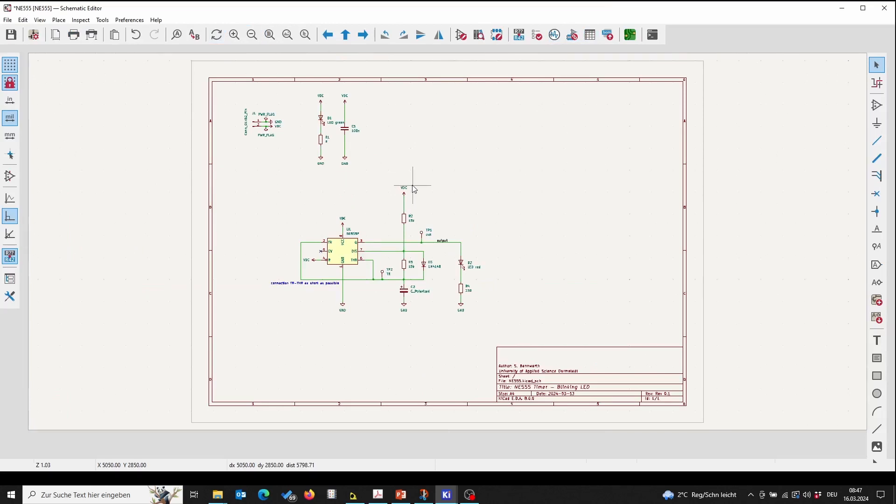
pyautogui.scroll(3, 405, 253)
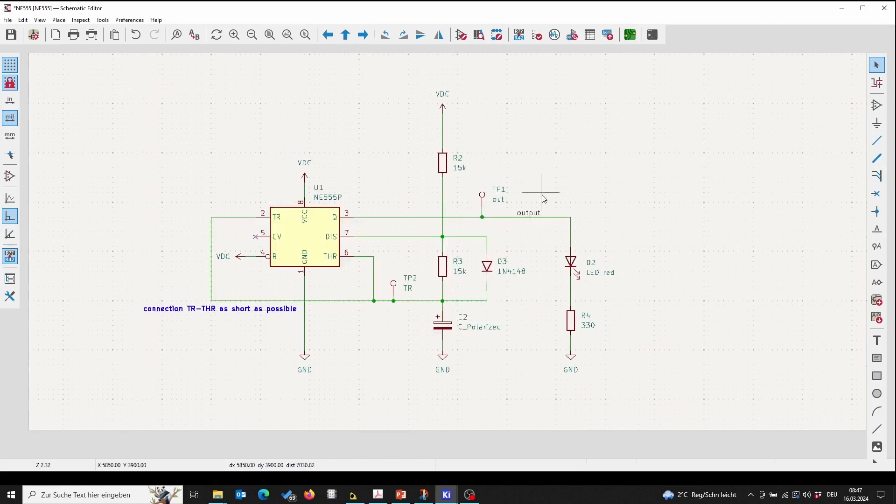
pyautogui.scroll(-1, 543, 198)
pyautogui.scroll(-1, 452, 181)
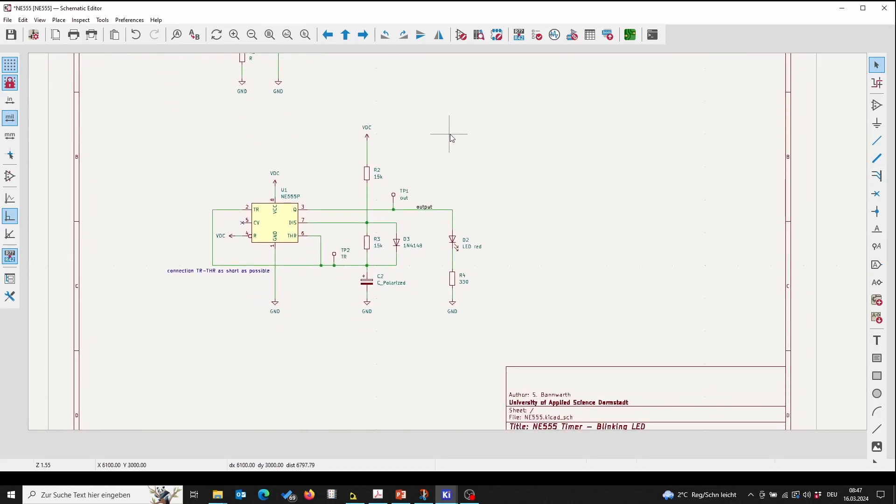
pyautogui.click(878, 358)
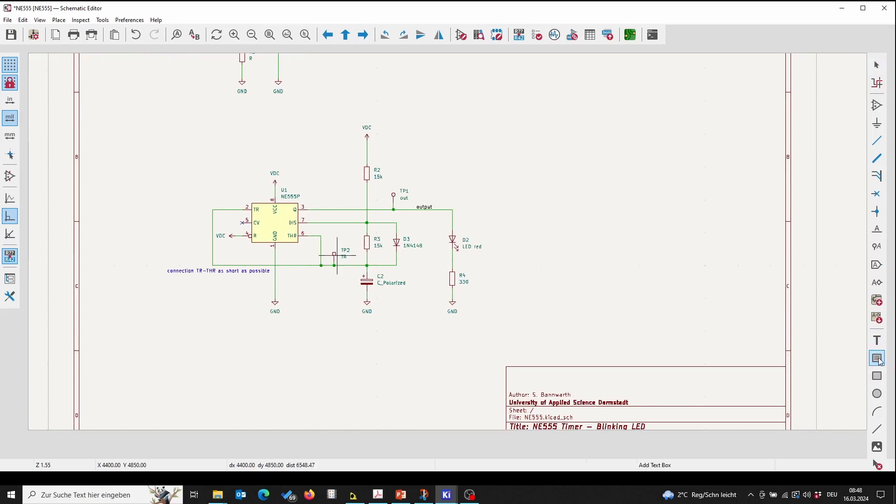
pyautogui.click(537, 273)
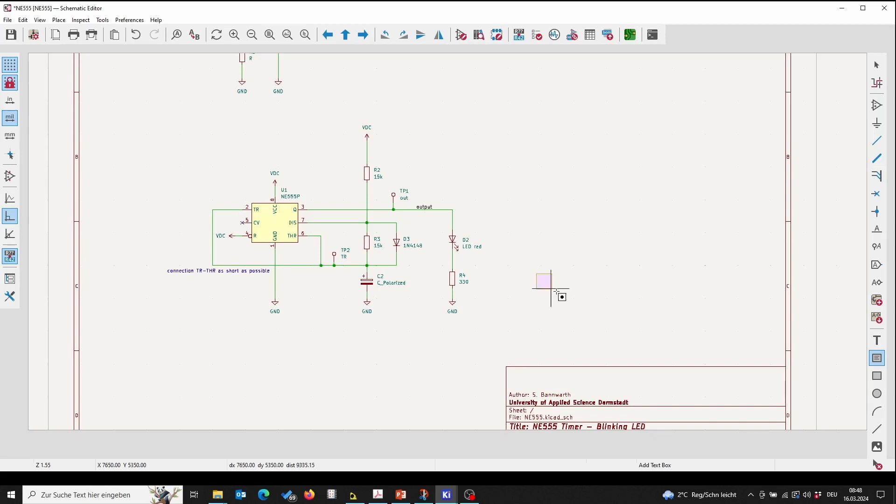
pyautogui.click(712, 344)
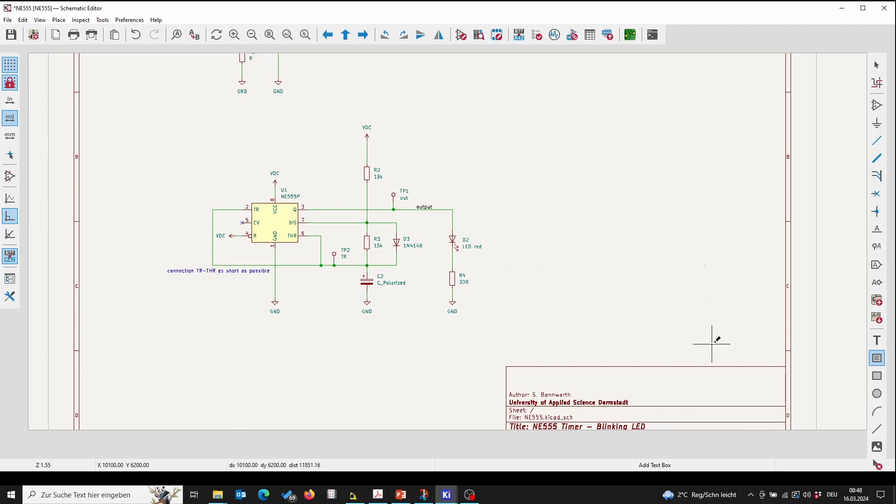
# Step: Add a text note reading "Notes for Layouting:", "Board Dimension: 52mmx25mm", "Mounting: 4x M3", "Layers: 2 Layer"
pyautogui.press('t')
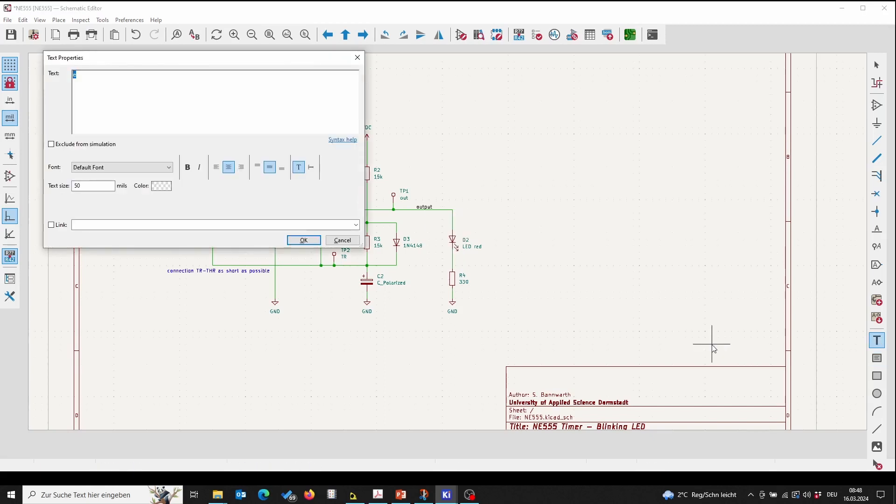
pyautogui.moveTo(252, 58); pyautogui.dragTo(685, 107)
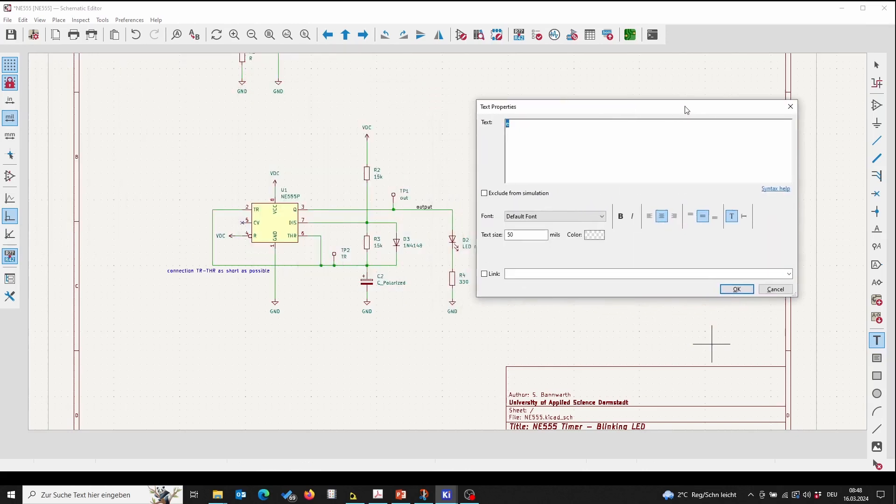
pyautogui.press('BackSpace')
pyautogui.write('Notes for Ly')
pyautogui.write('youting:')
pyautogui.press('Return')
pyautogui.write('Dimensi')
pyautogui.press('BackSpace')
pyautogui.press('BackSpace')
pyautogui.press('BackSpace')
pyautogui.press('BackSpace')
pyautogui.write('Board Dimension')
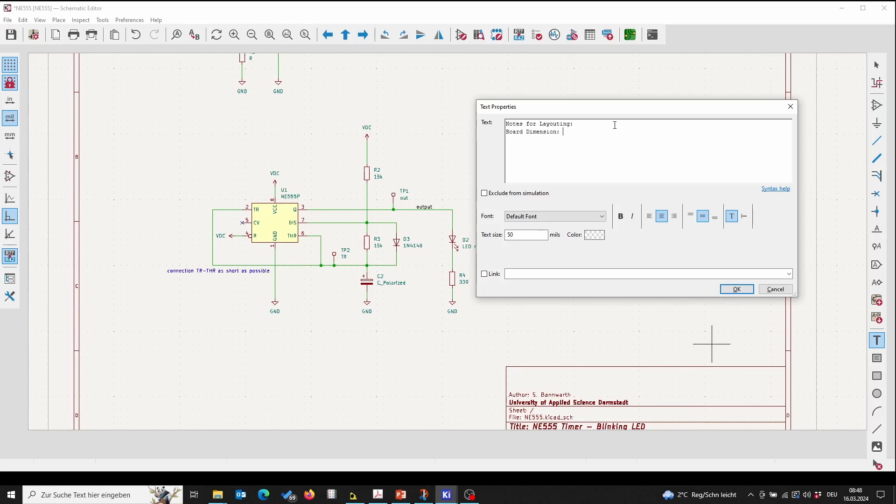
pyautogui.write(': 4')
pyautogui.press('BackSpace')
pyautogui.write('52mmx25')
pyautogui.write('mmy')
pyautogui.write('2')
pyautogui.write('ountin')
pyautogui.write('M3 Lay')
pyautogui.write('ers:')
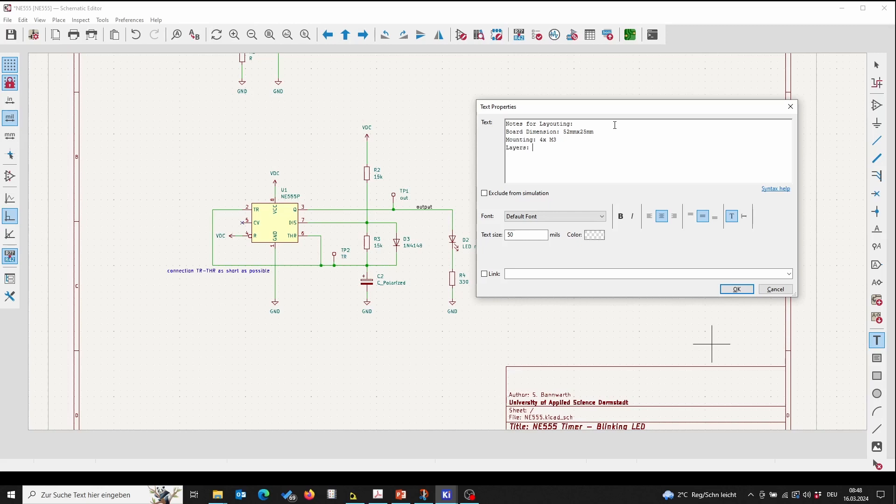
pyautogui.write(' 2 Layer')
# Step: Remove the heading's colon, make the note bold, and place it above the title block
pyautogui.click(575, 125)
pyautogui.press('BackSpace')
pyautogui.hotkey('shift', 'Home')
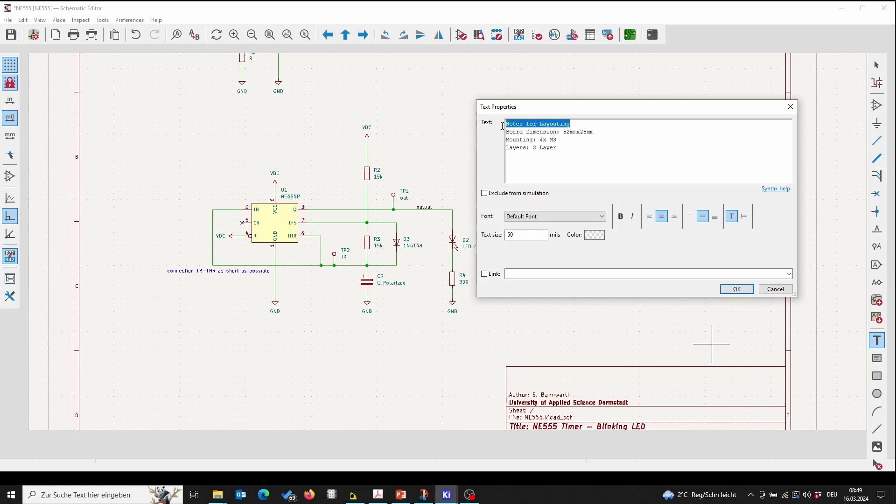
pyautogui.click(621, 216)
pyautogui.click(736, 289)
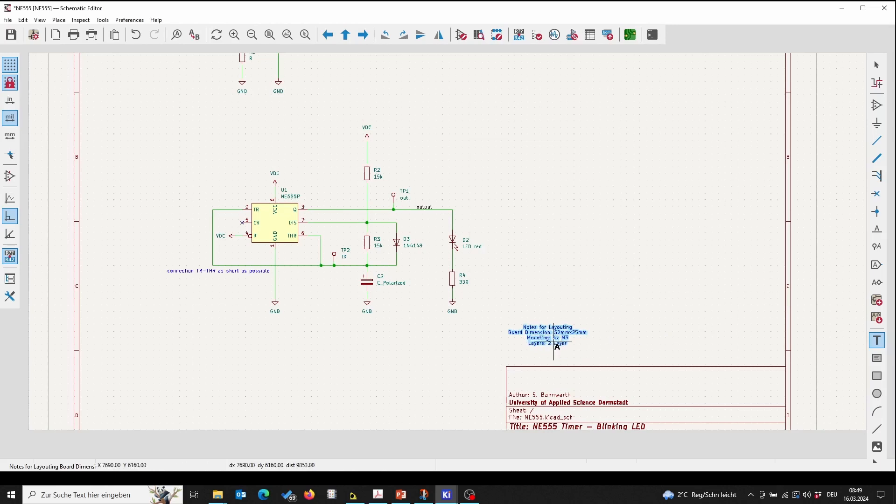
pyautogui.rightClick(551, 337)
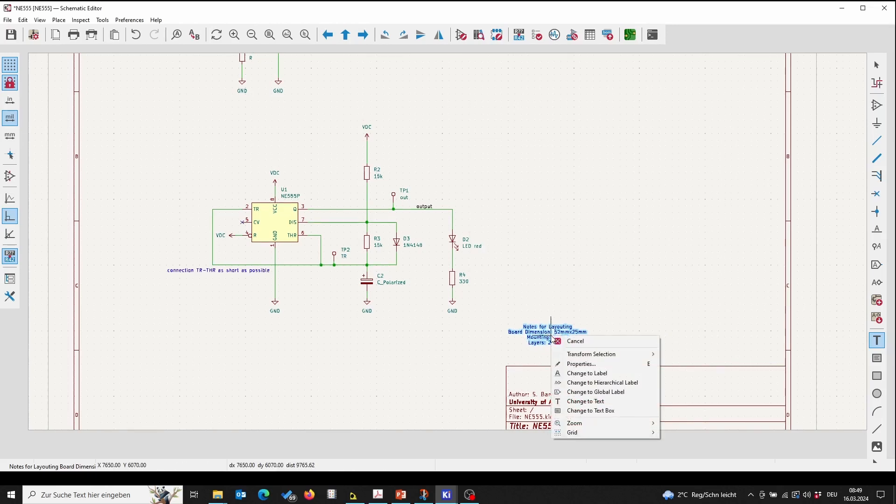
pyautogui.click(593, 299)
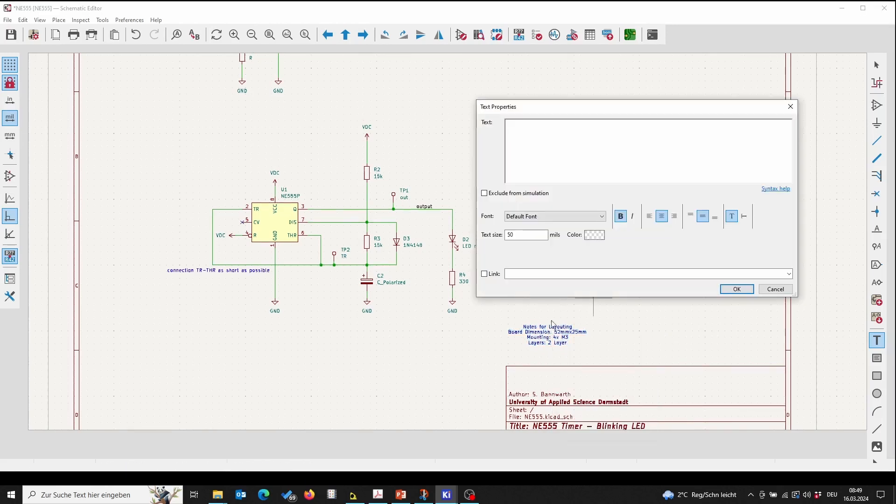
pyautogui.click(775, 289)
pyautogui.rightClick(541, 337)
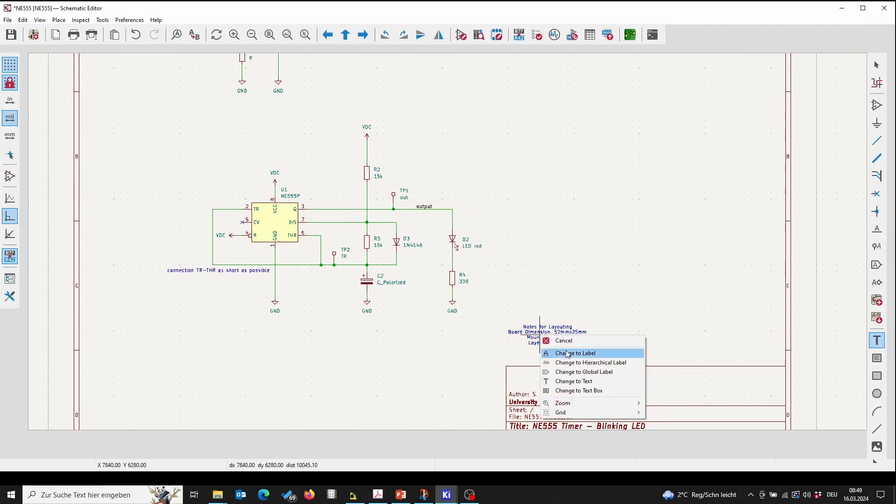
pyautogui.click(550, 310)
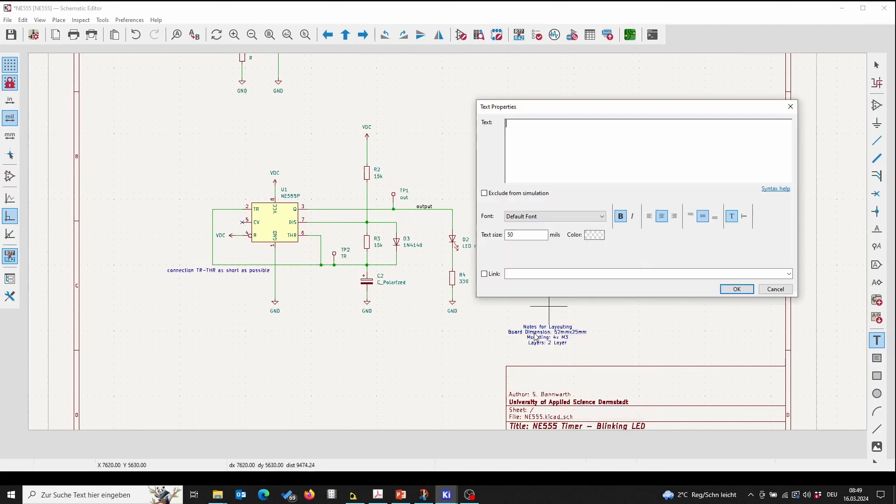
pyautogui.click(775, 289)
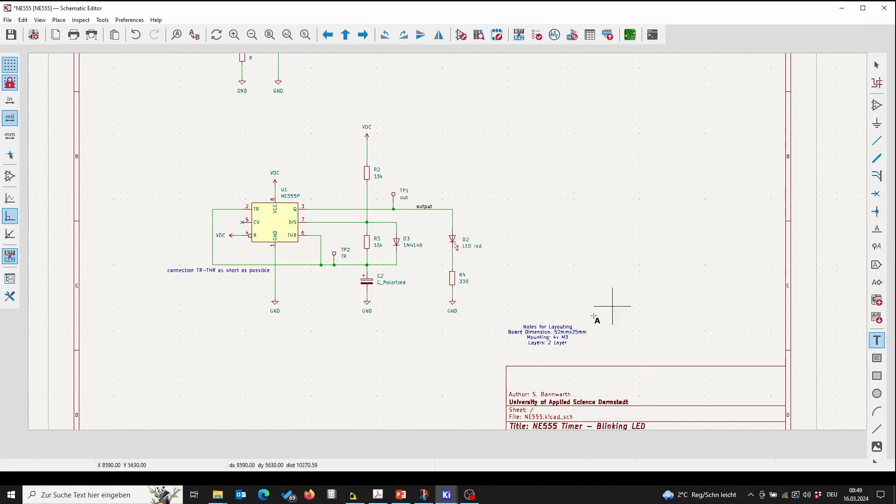
pyautogui.press('Escape')
# Step: Left-align the layout note's text and move the note to sit just above the title block's left corner
pyautogui.rightClick(538, 341)
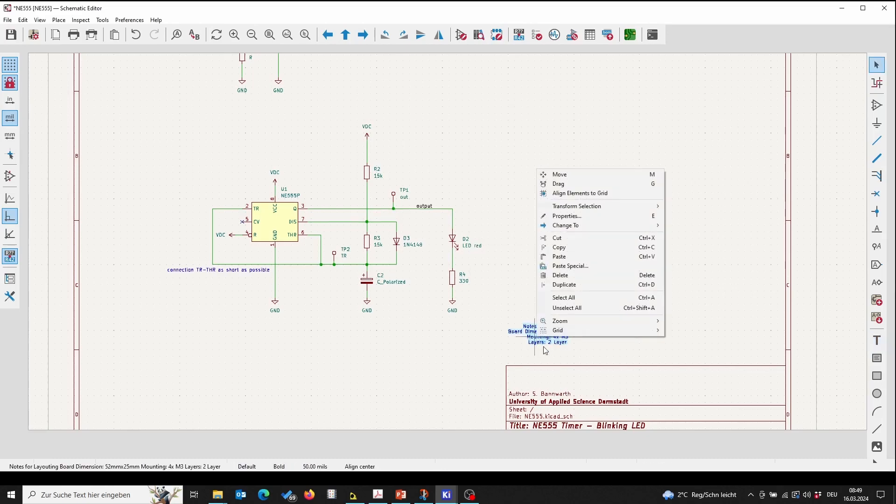
pyautogui.click(583, 214)
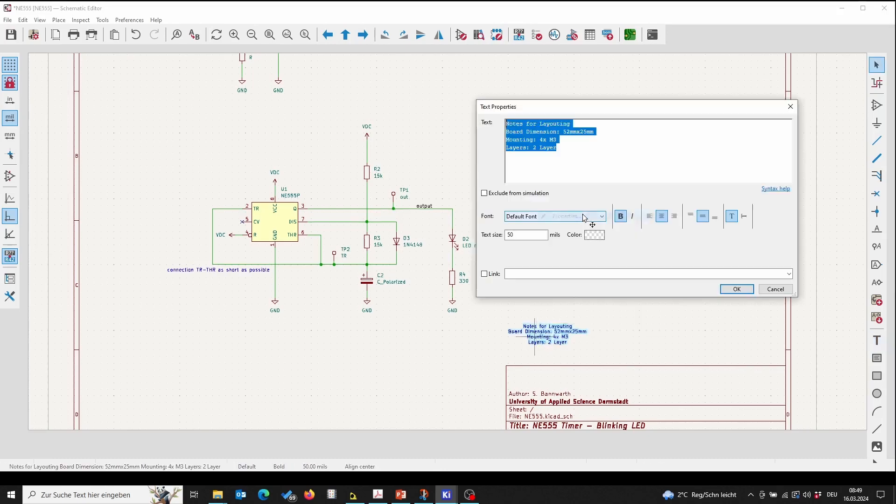
pyautogui.click(649, 216)
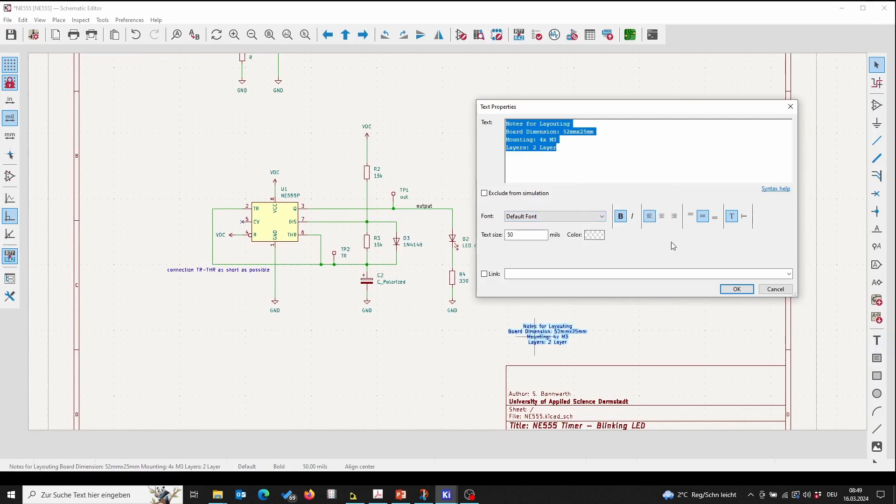
pyautogui.click(734, 289)
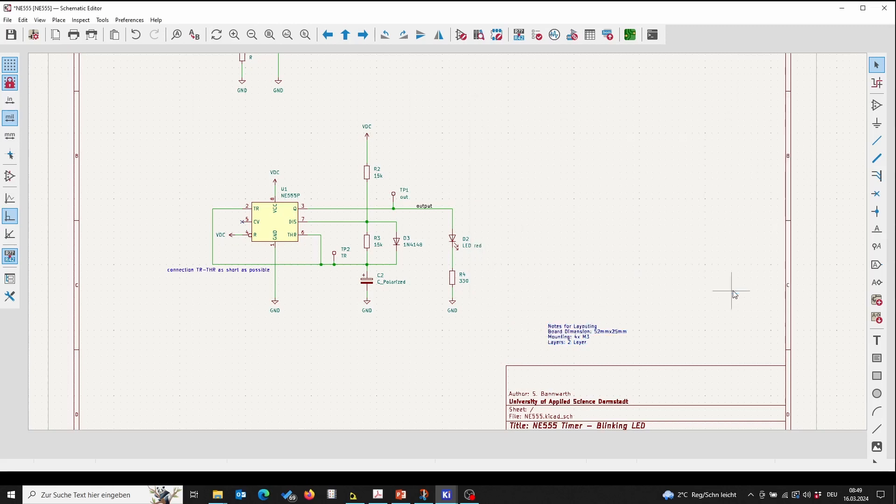
pyautogui.press('m')
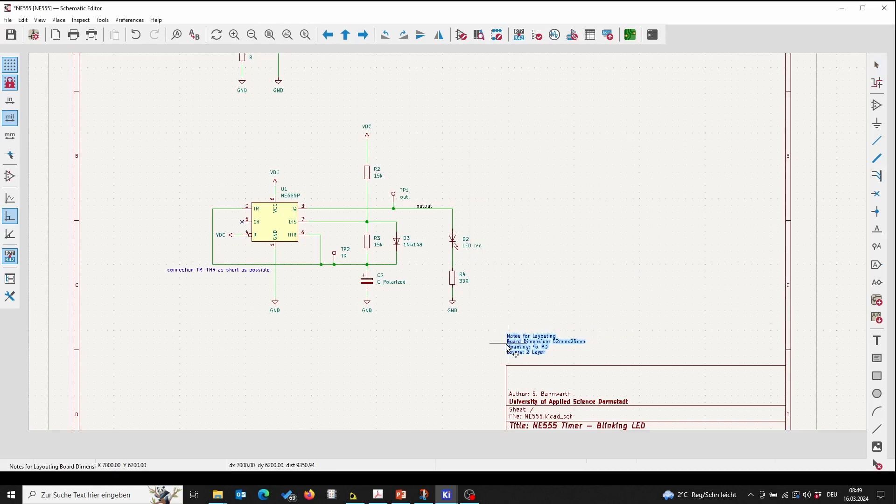
pyautogui.click(509, 346)
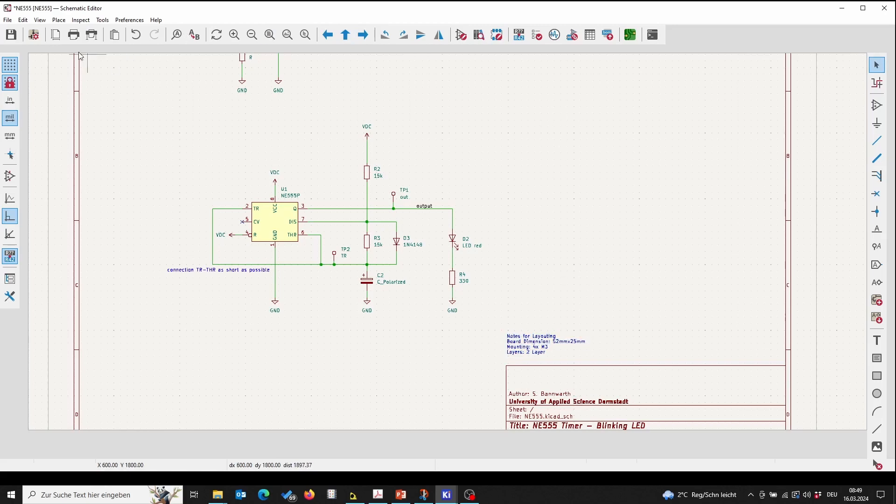
pyautogui.click(266, 36)
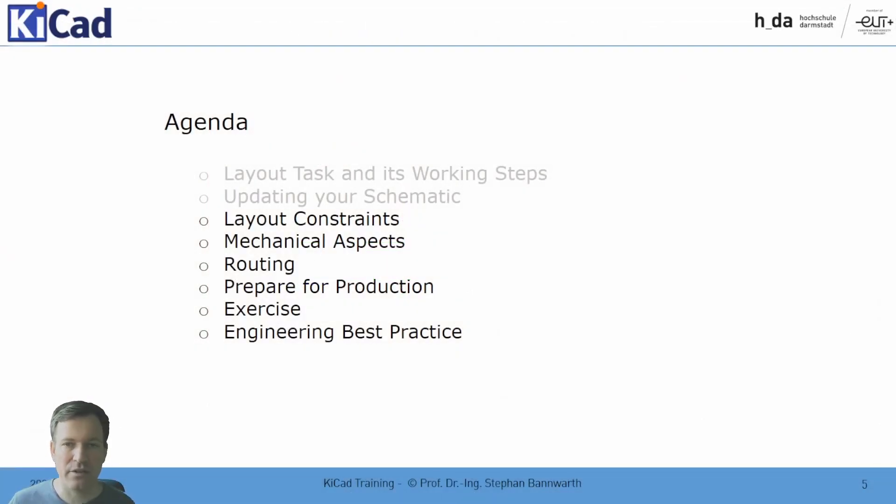
pyautogui.press('Right')
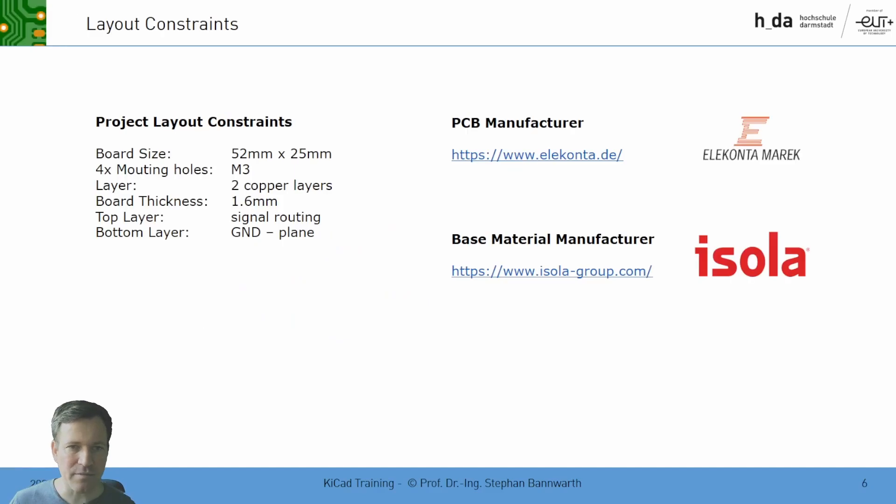
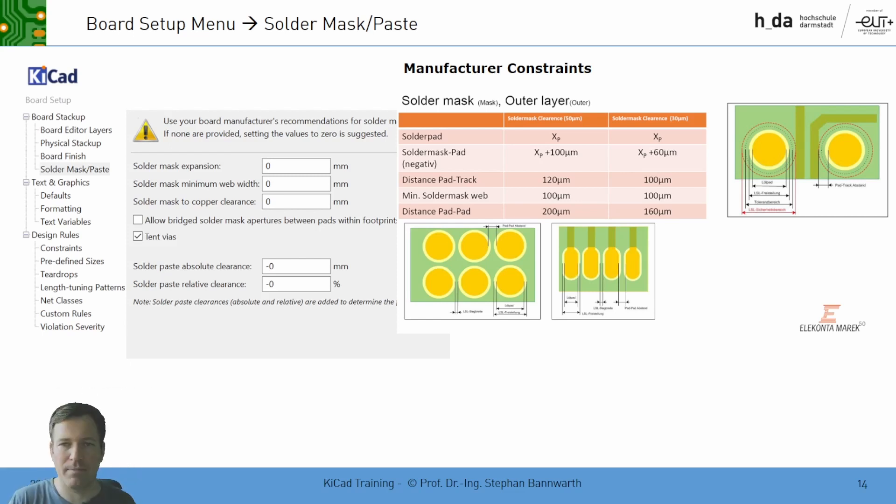
pyautogui.press('Right')
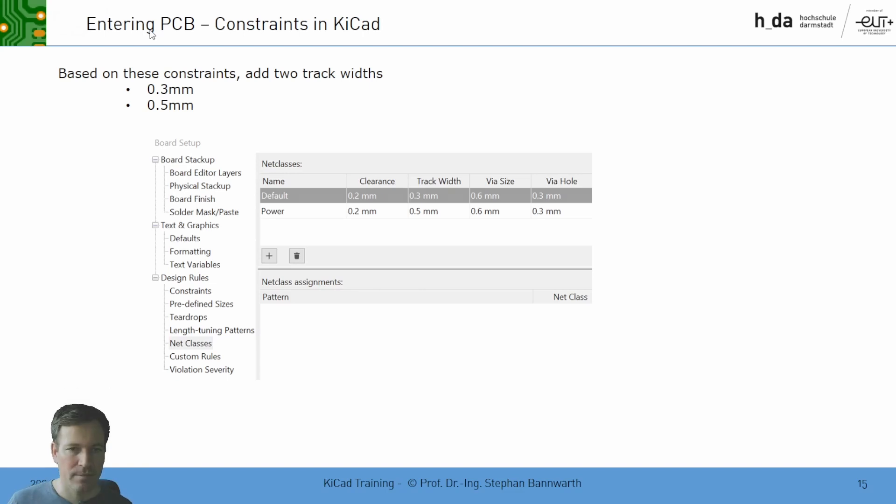
pyautogui.press('Right')
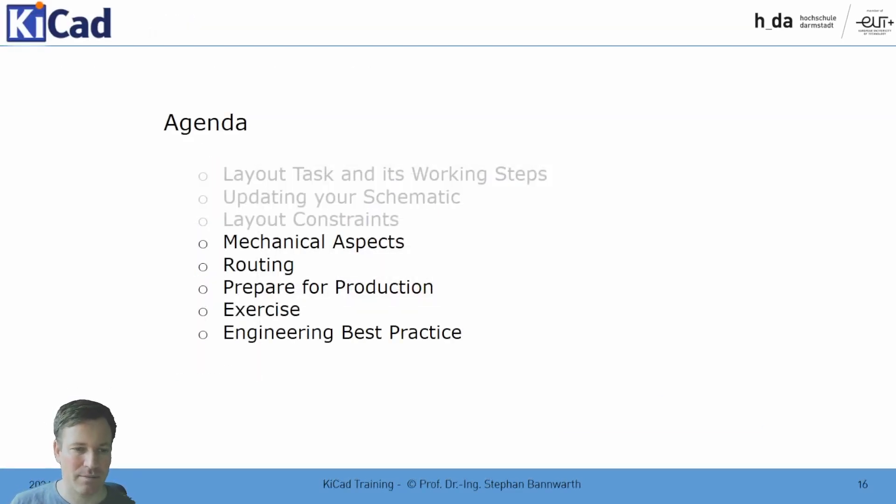
pyautogui.press('Right')
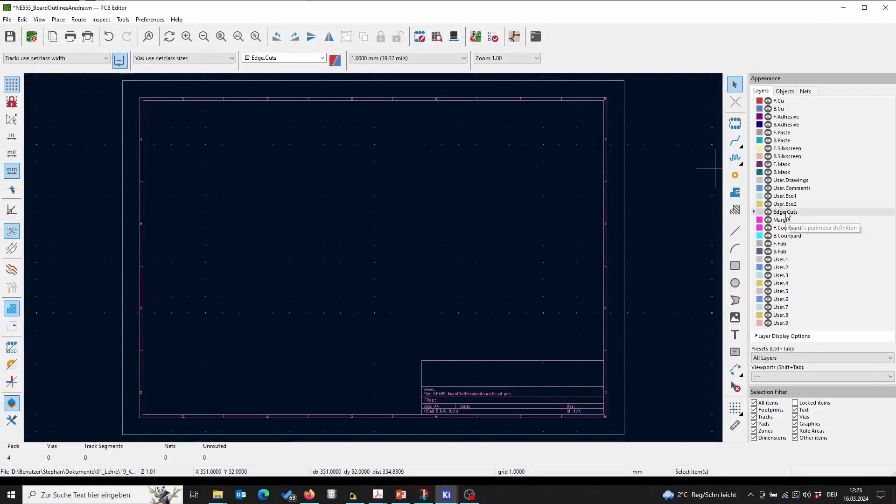
# Step: Set the grid to 1 mm and draw a 52 mm by 25 mm rectangular board outline on the Edge.Cuts layer
pyautogui.click(736, 267)
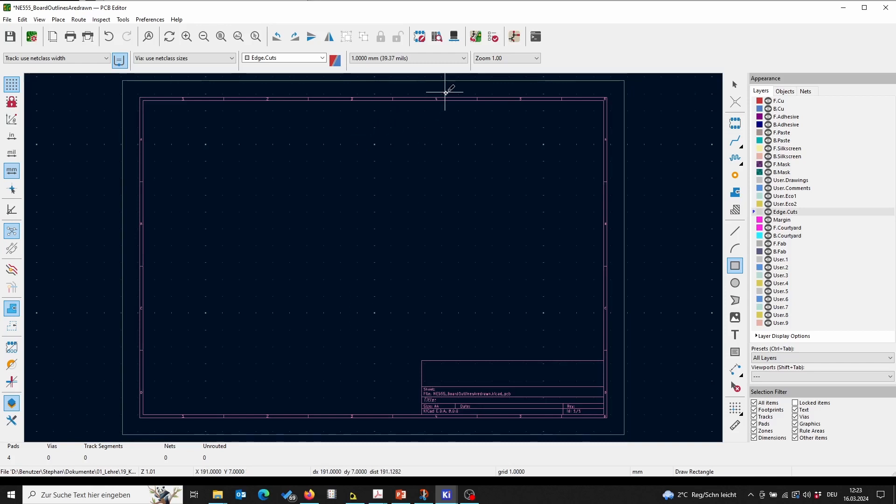
pyautogui.click(463, 59)
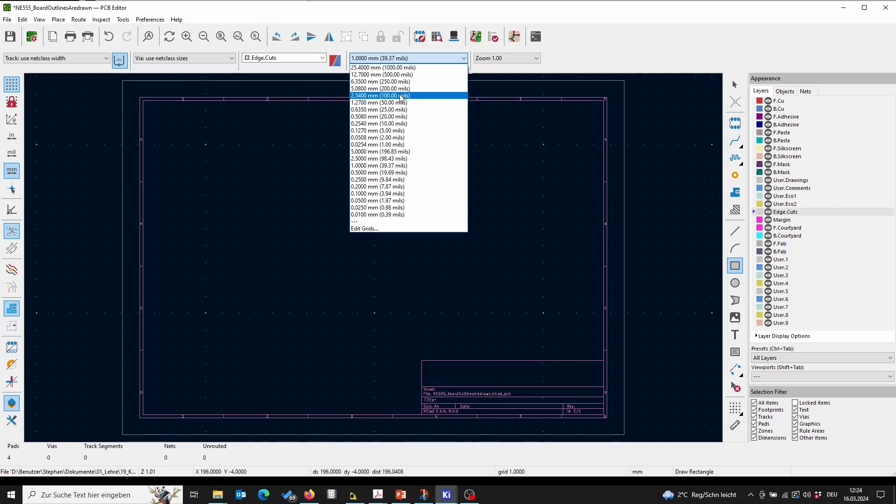
pyautogui.click(385, 166)
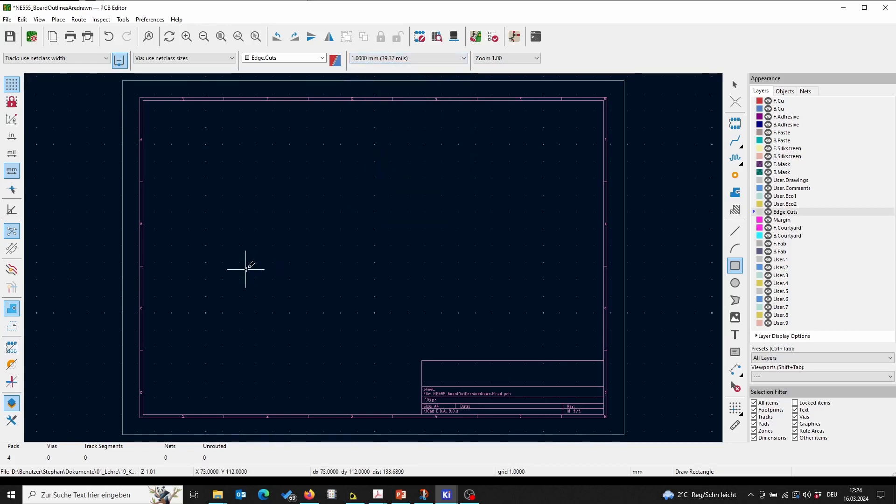
pyautogui.scroll(3, 246, 268)
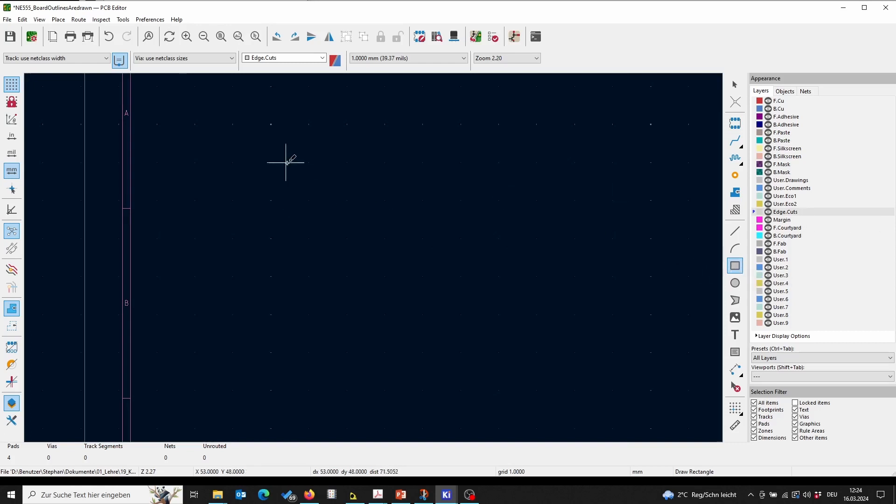
pyautogui.click(271, 125)
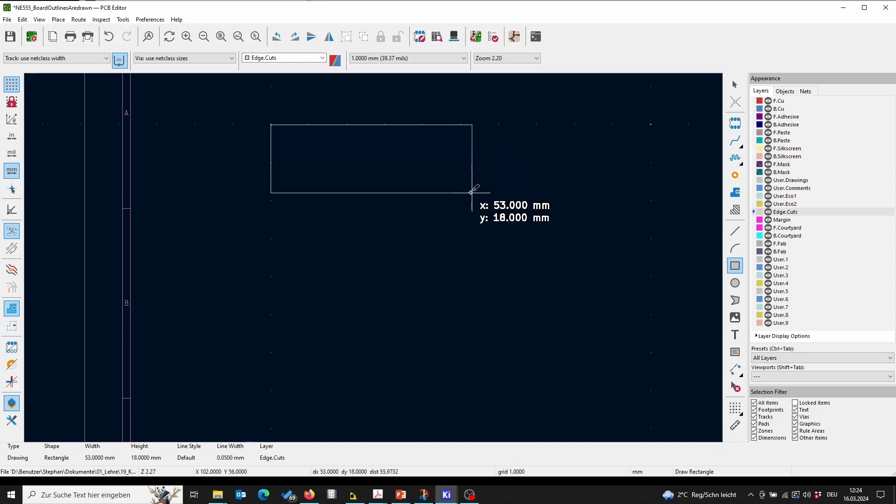
pyautogui.click(469, 220)
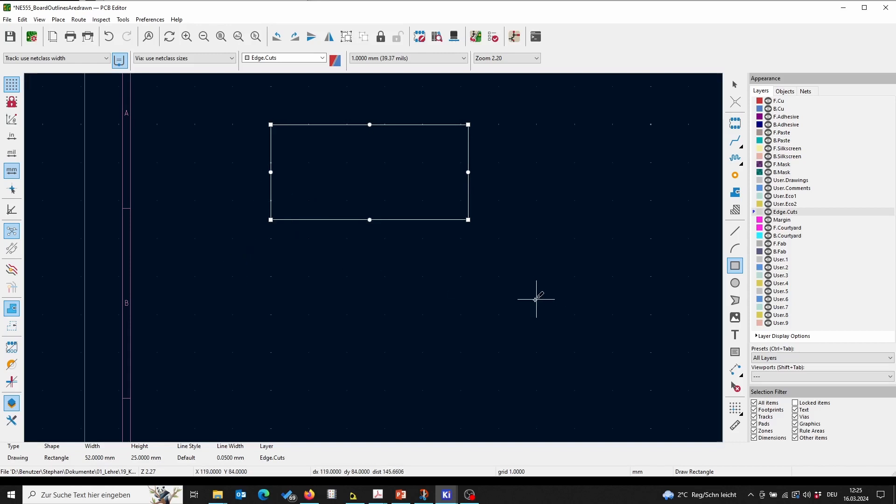
# Step: Place the grid origin exactly on the board outline's lower-left corner
pyautogui.click(737, 411)
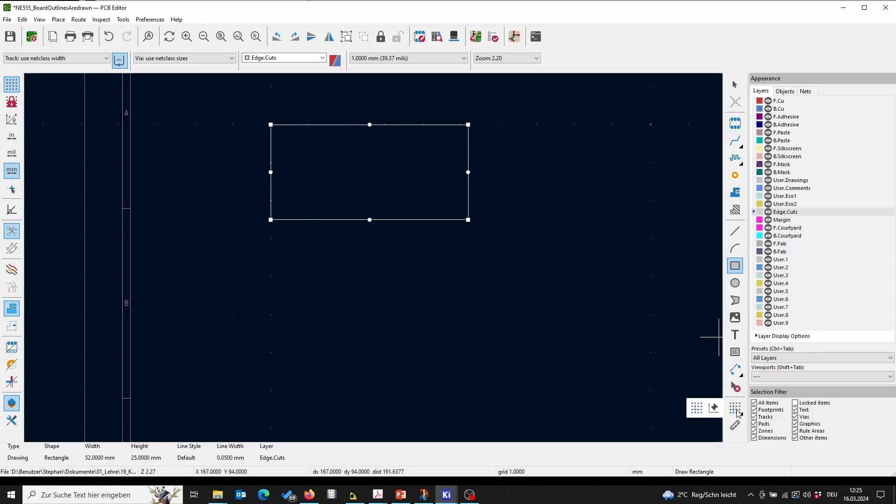
pyautogui.click(693, 409)
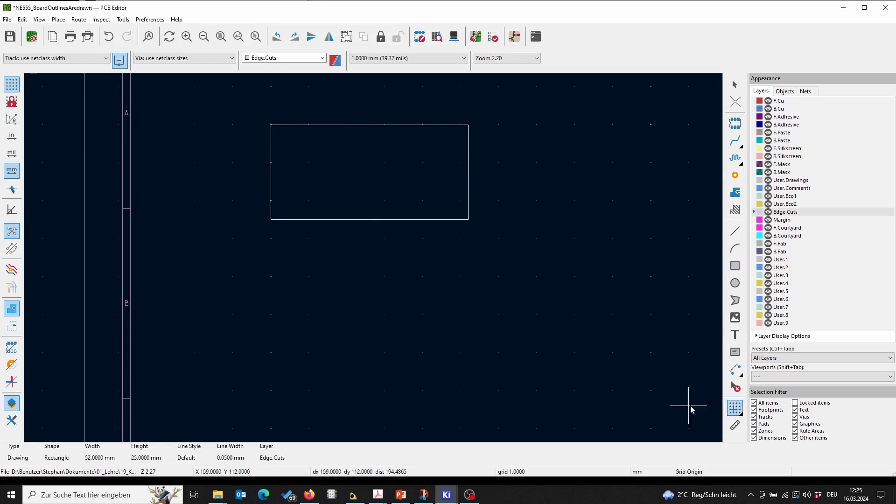
pyautogui.click(271, 220)
pyautogui.scroll(3, 271, 219)
pyautogui.scroll(3, 374, 260)
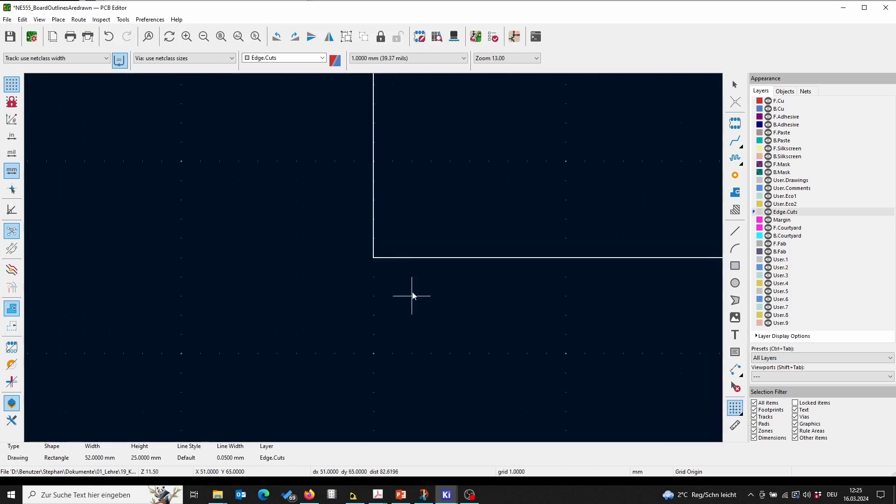
pyautogui.click(372, 259)
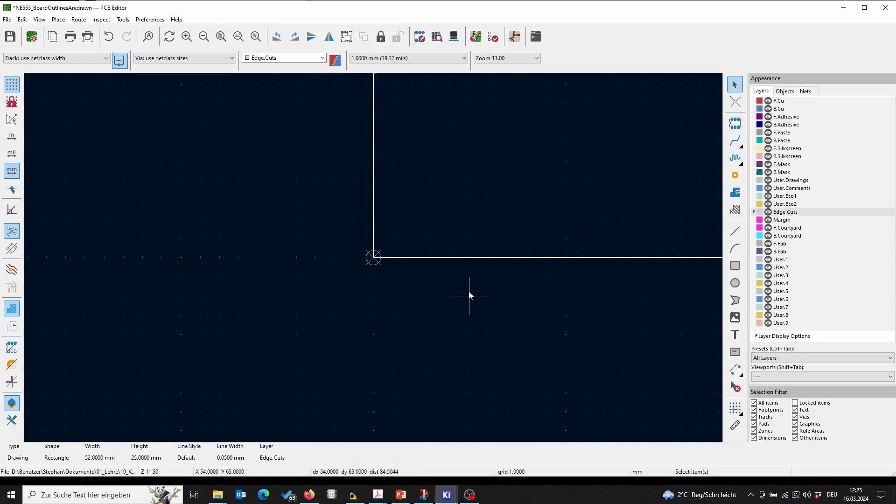
# Step: Place the drill and placement file origin on the board outline's lower-left corner
pyautogui.click(737, 409)
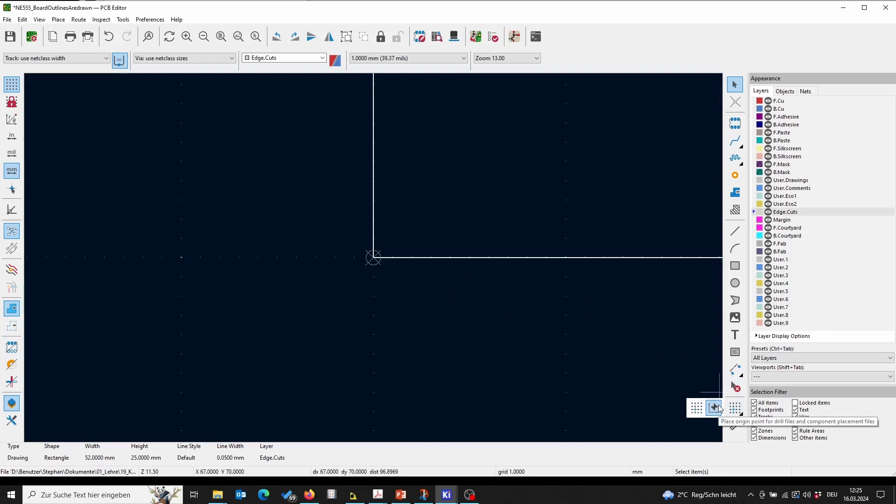
pyautogui.click(719, 408)
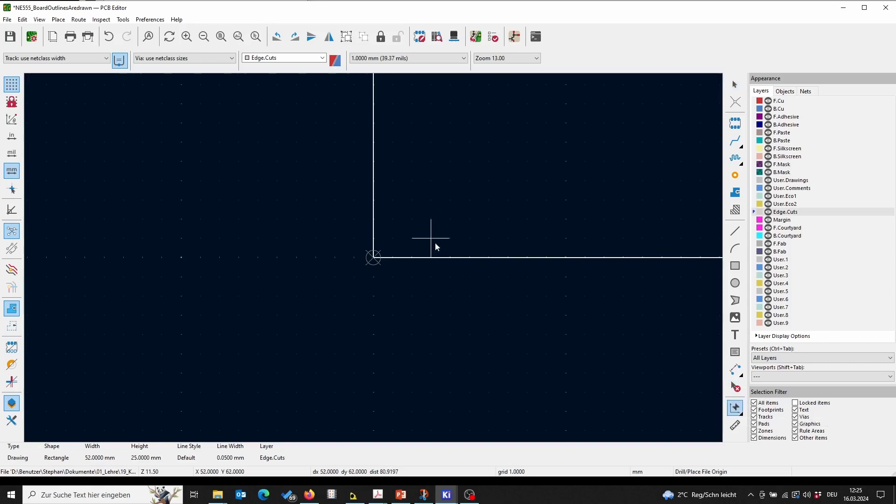
pyautogui.click(373, 257)
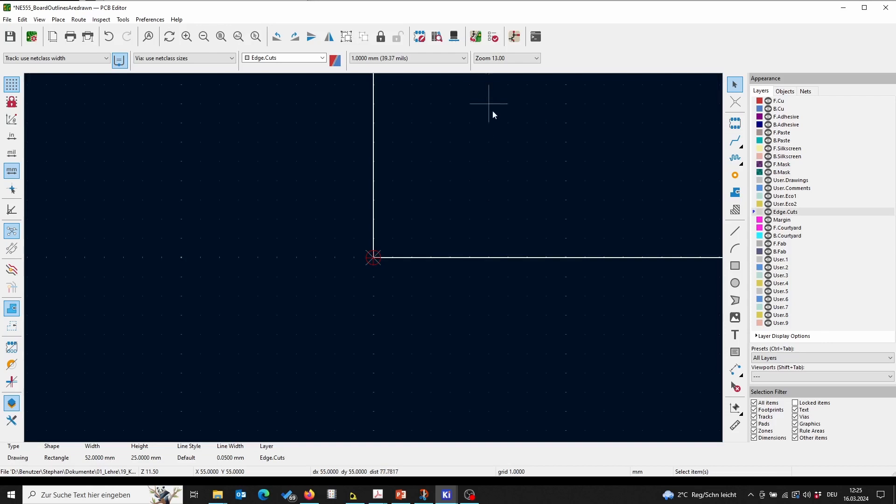
# Step: Search the footprint library for "mounting m3" and choose the MountingHole_3.2mm_M3_DIN965 footprint
pyautogui.click(221, 37)
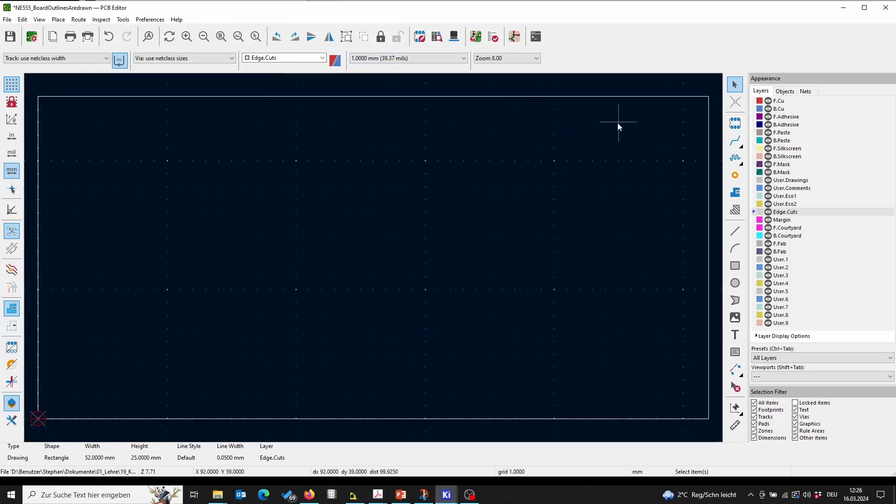
pyautogui.click(736, 123)
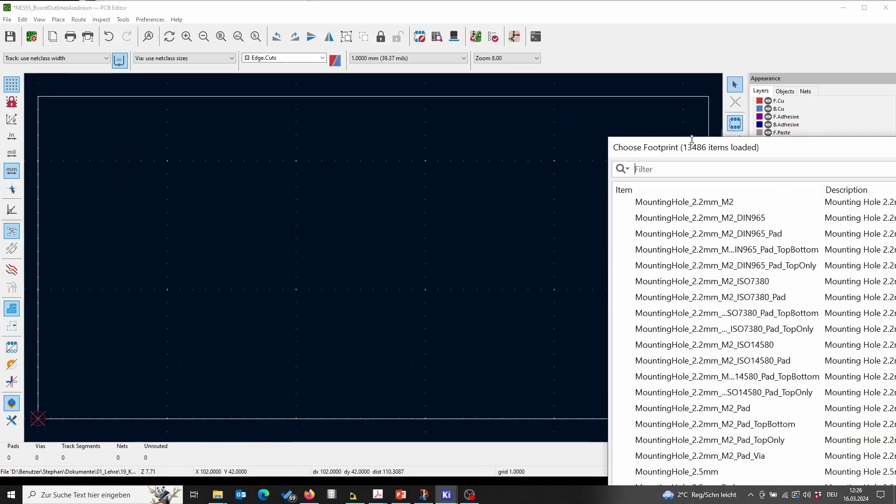
pyautogui.moveTo(695, 148); pyautogui.dragTo(190, 54)
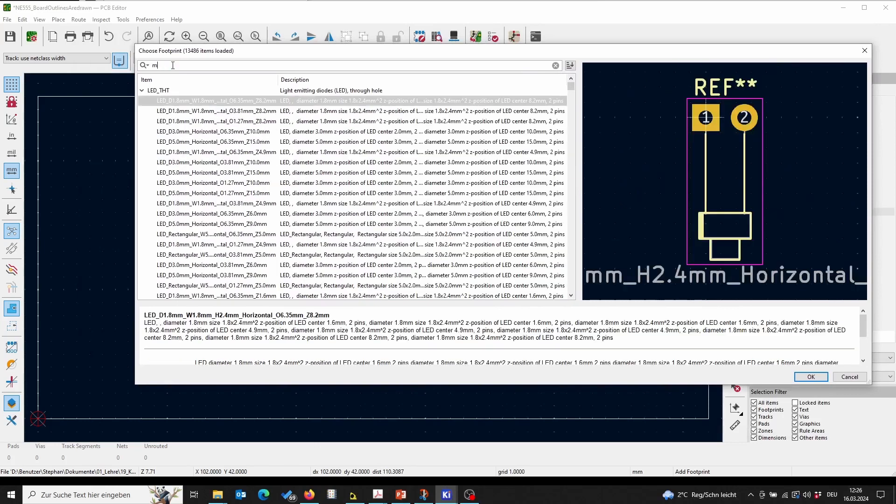
pyautogui.write('outing')
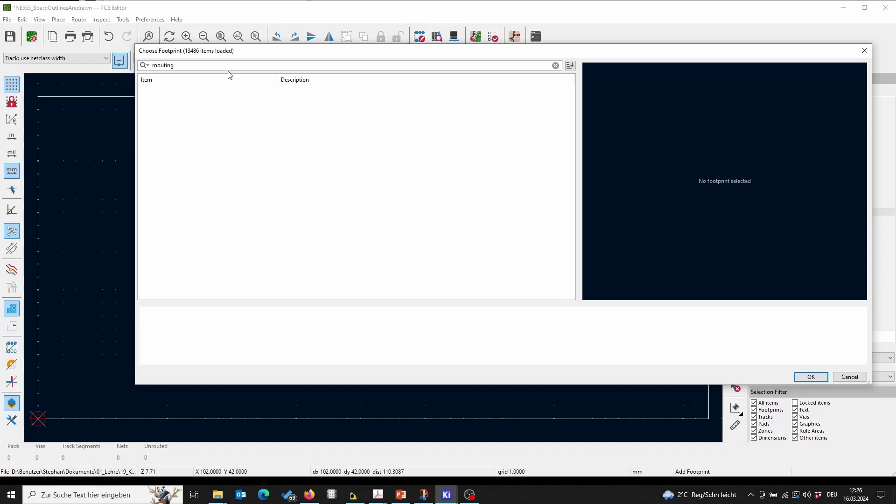
pyautogui.press('BackSpace')
pyautogui.press('BackSpace')
pyautogui.press('BackSpace')
pyautogui.press('BackSpace')
pyautogui.write('ntin')
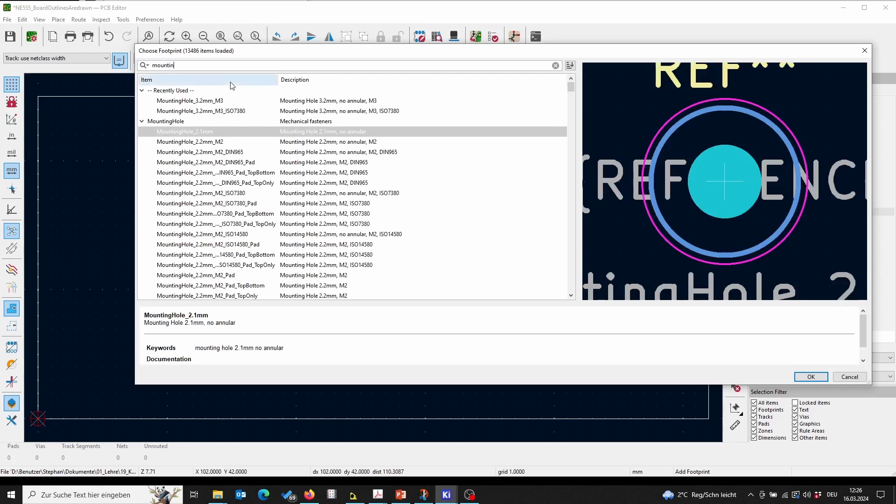
pyautogui.write('3')
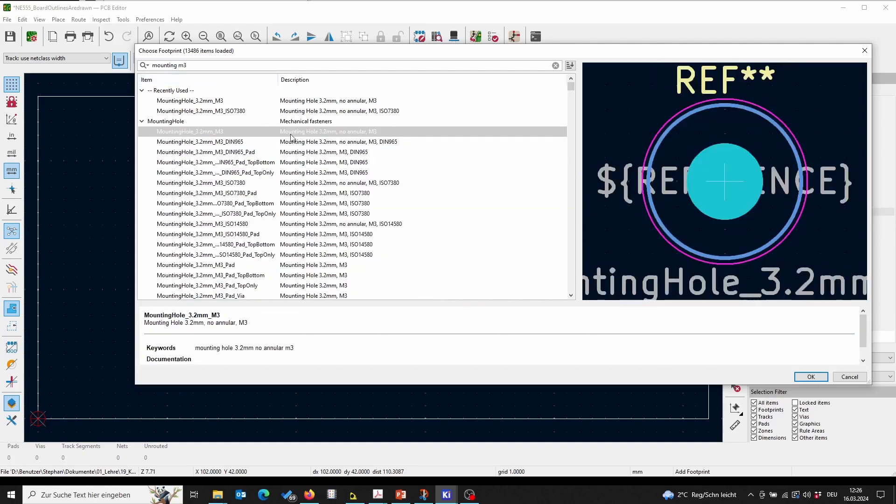
pyautogui.click(261, 142)
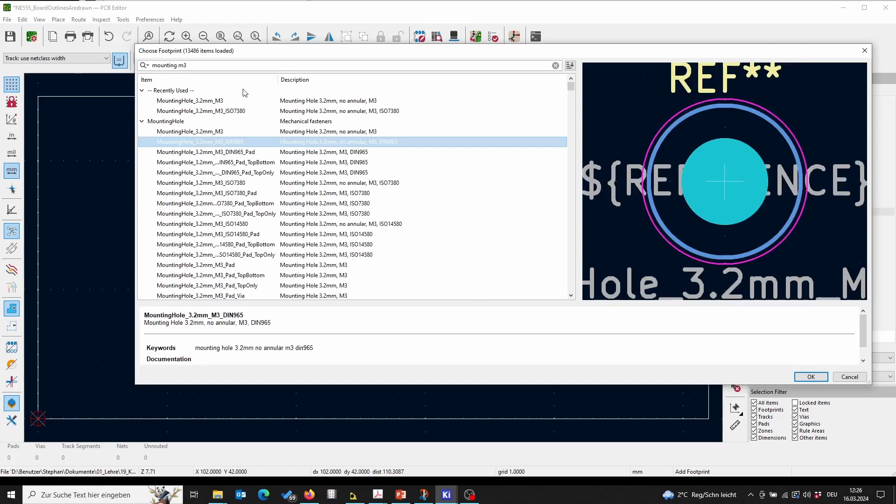
pyautogui.click(812, 377)
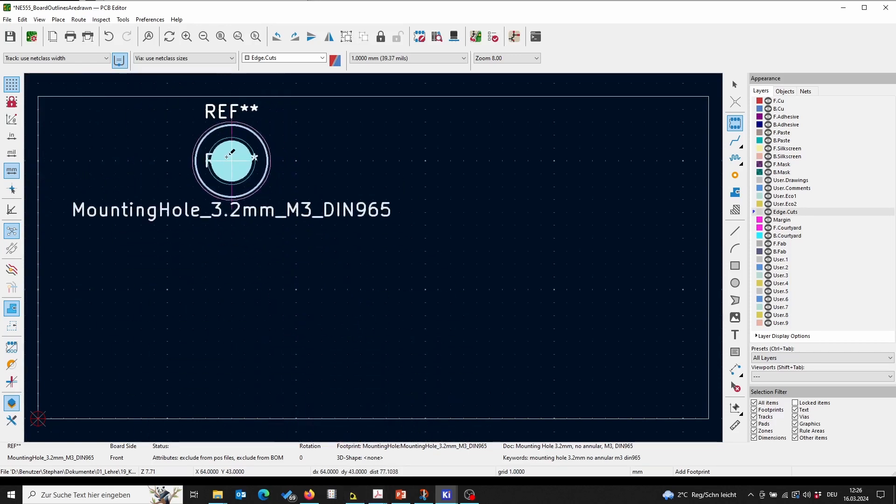
pyautogui.press('Escape')
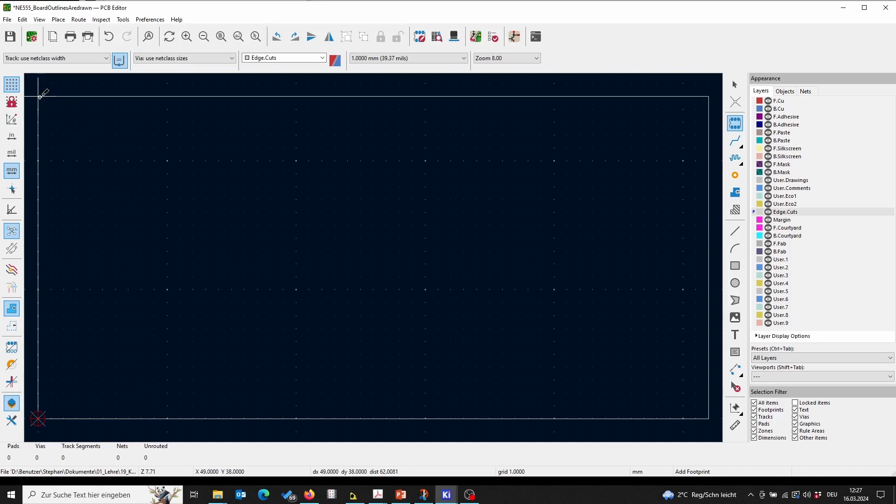
# Step: Place a MountingHole_3.2mm_M3_DIN965 footprint 5 mm in from the outline's upper-left corner
pyautogui.press('space')
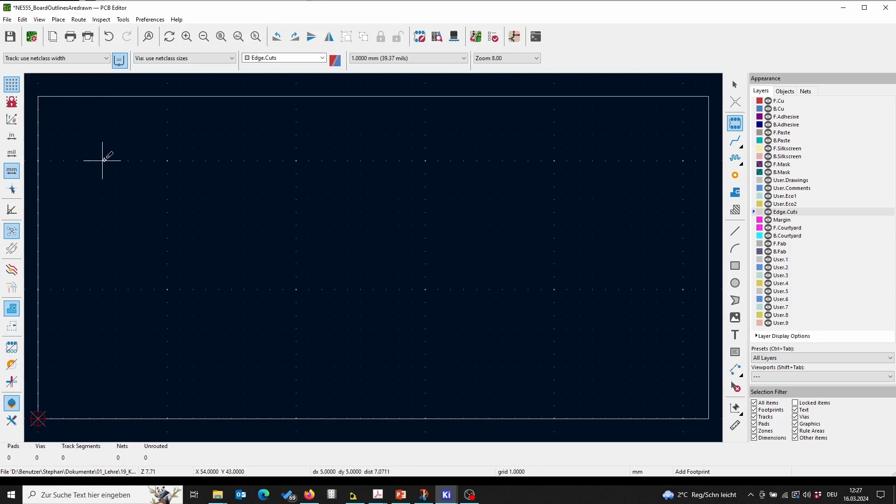
pyautogui.click(103, 160)
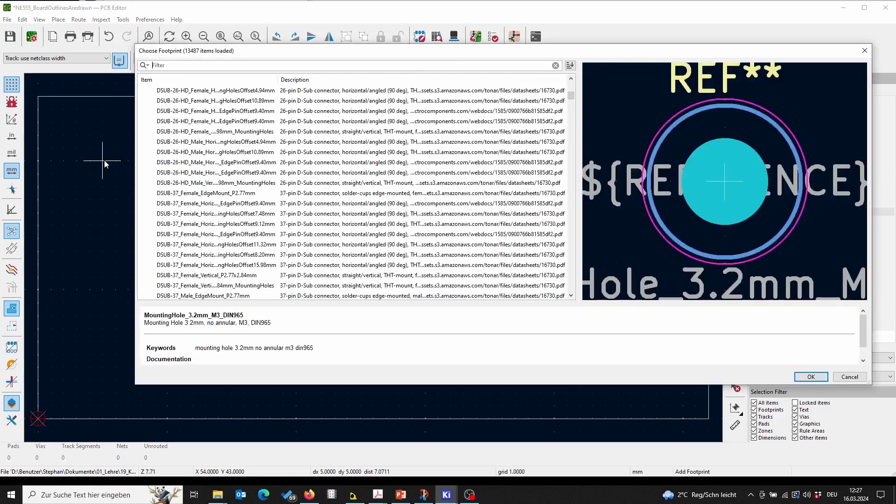
pyautogui.click(812, 377)
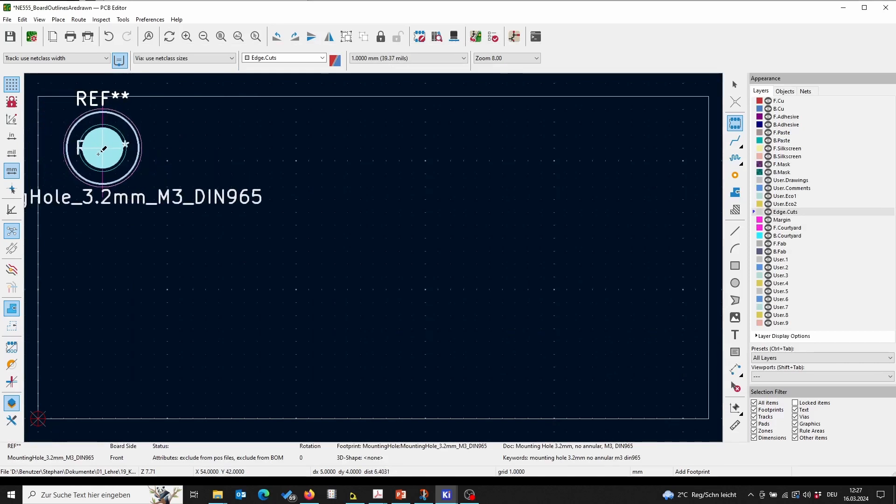
pyautogui.click(99, 157)
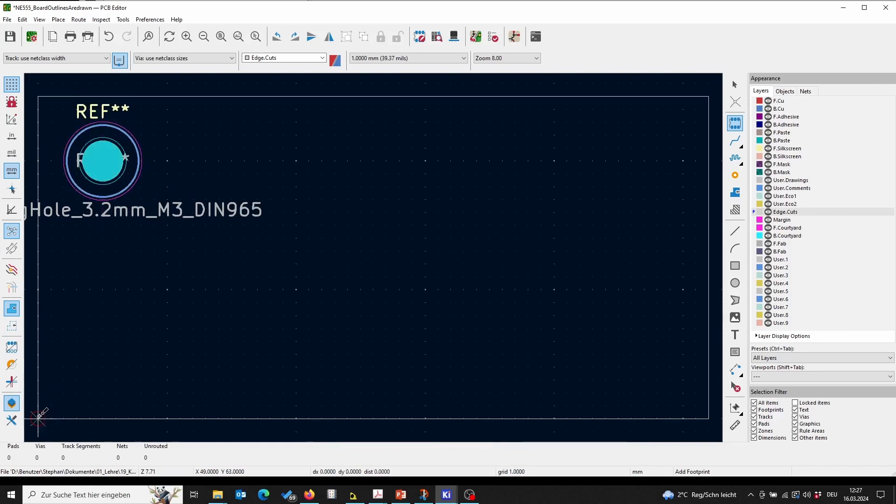
# Step: Place a second M3 mounting hole near the outline's lower-left corner
pyautogui.click(736, 124)
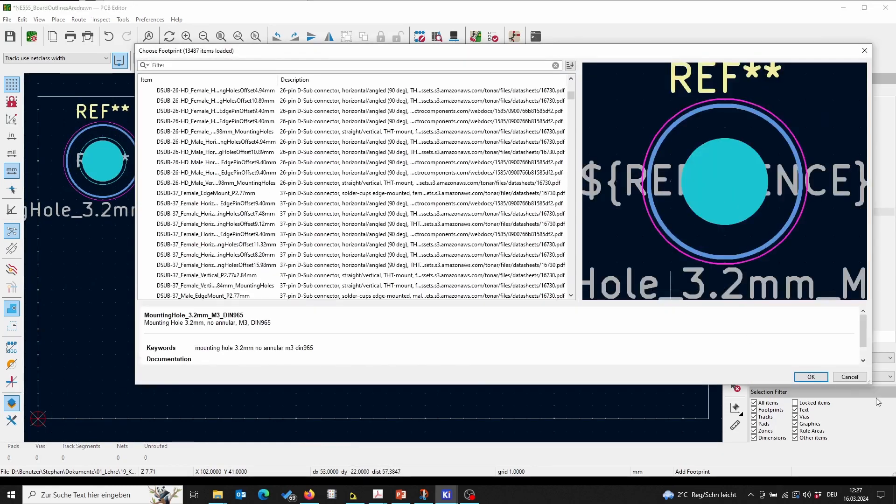
pyautogui.click(811, 376)
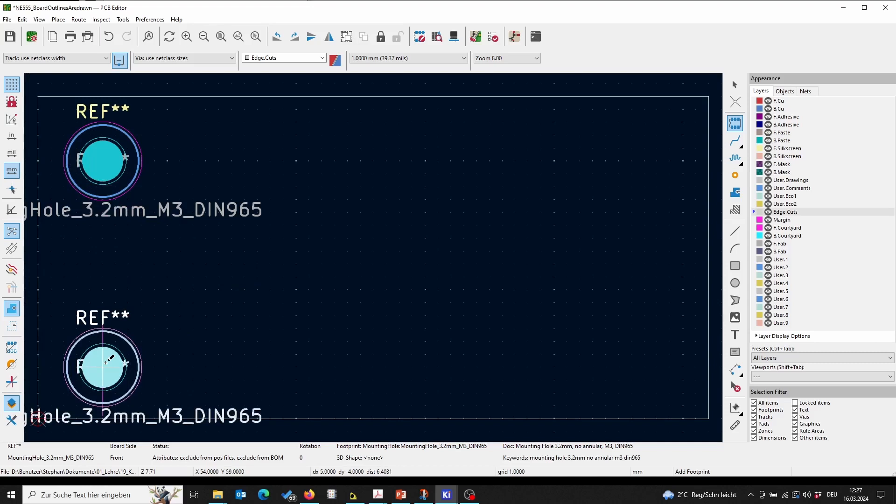
pyautogui.click(107, 360)
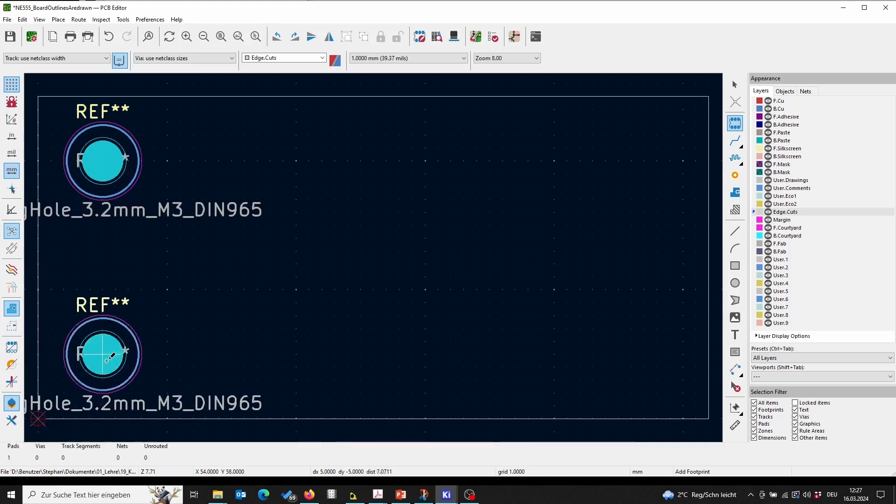
# Step: Place a third M3 mounting hole near the outline's upper-right corner
pyautogui.click(735, 123)
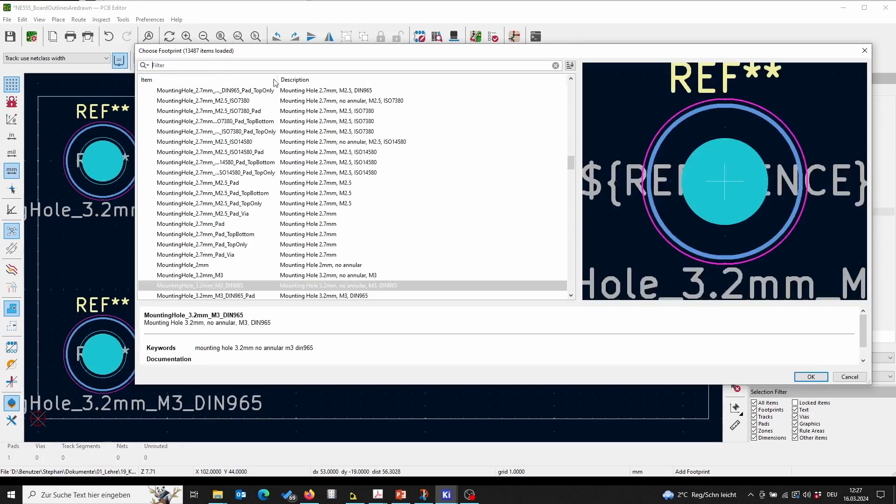
pyautogui.click(812, 377)
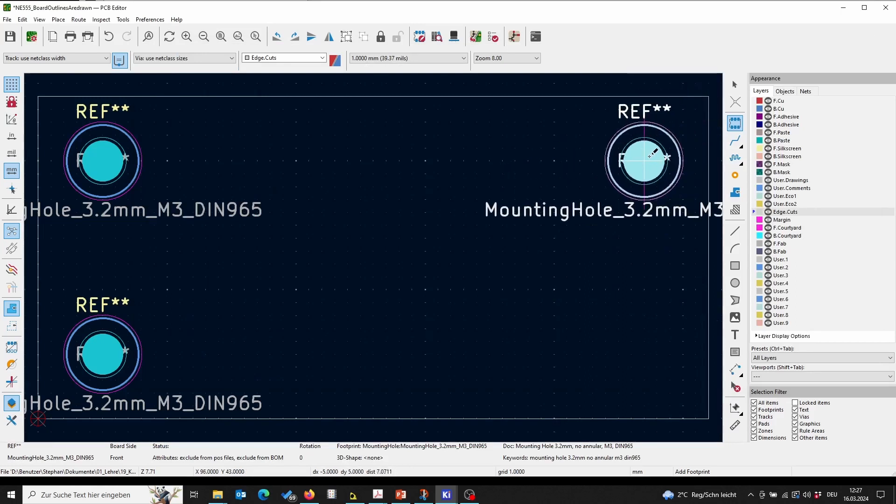
pyautogui.click(647, 155)
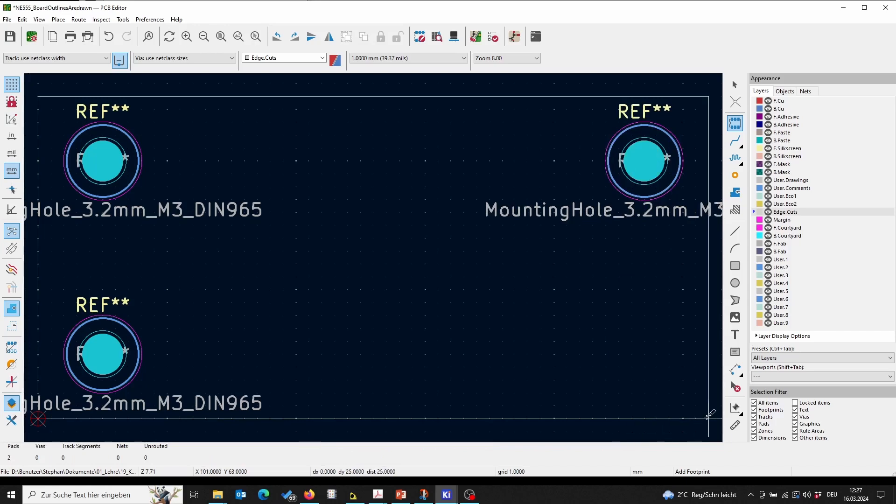
# Step: Place a fourth M3 mounting hole near the outline's lower-right corner and save the board
pyautogui.press('space')
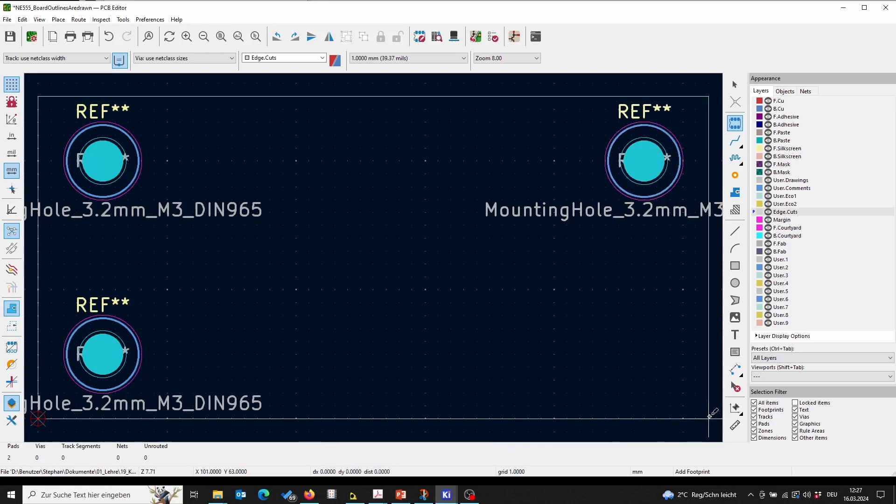
pyautogui.click(733, 127)
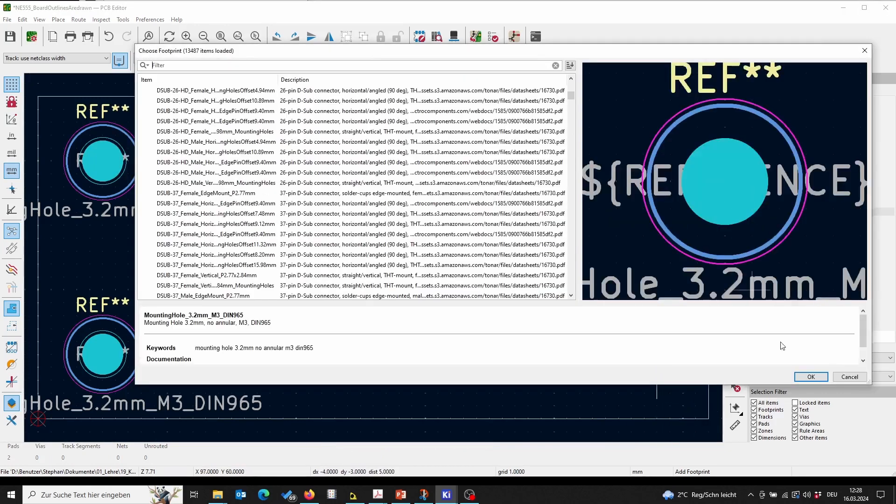
pyautogui.click(813, 376)
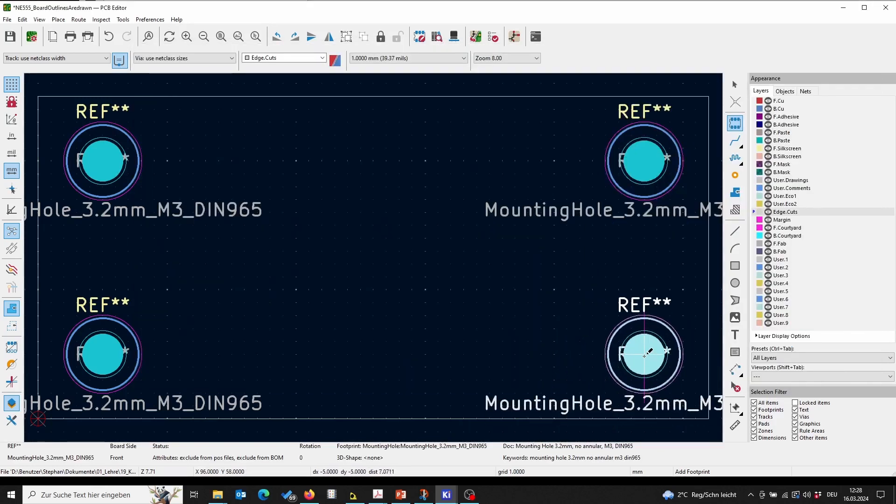
pyautogui.click(644, 355)
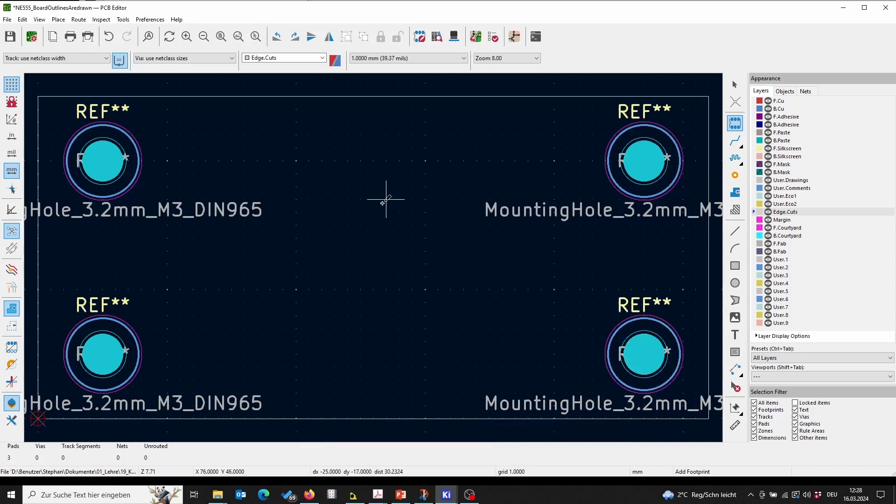
pyautogui.press('Escape')
pyautogui.click(10, 37)
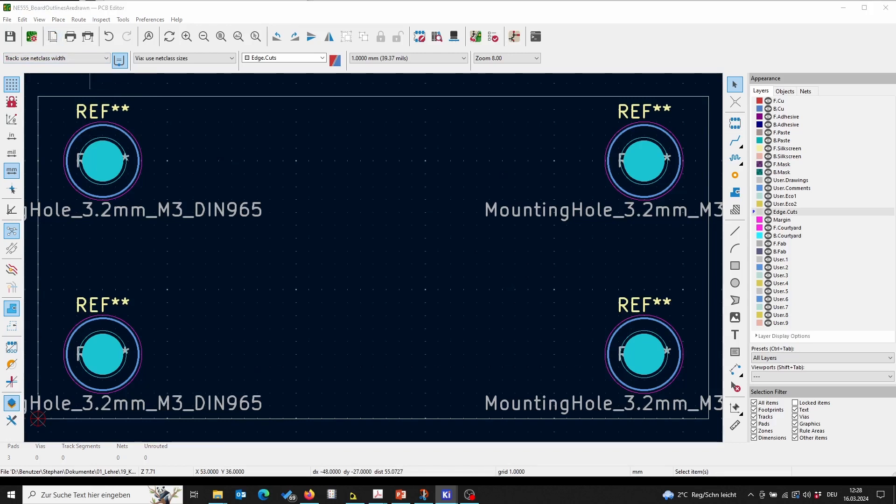
# Step: Open the page settings, set the issue date to today and the revision to v0.1
pyautogui.moveTo(895, 327); pyautogui.dragTo(524, 85)
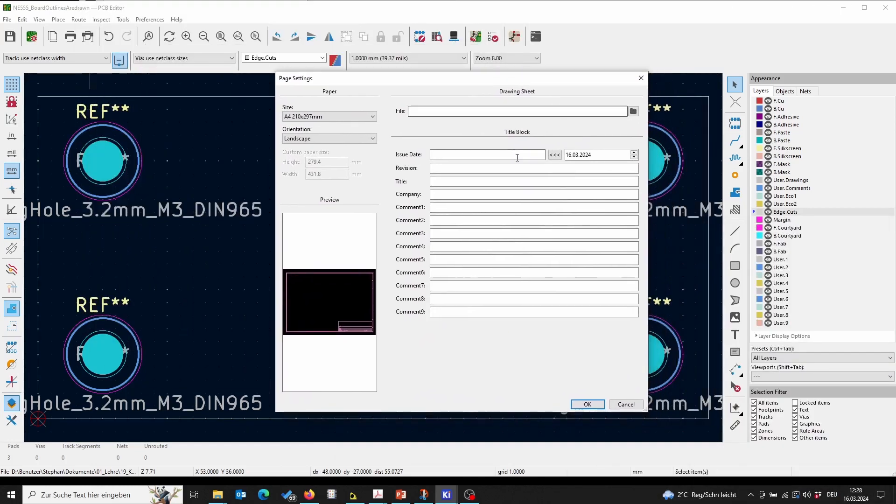
pyautogui.click(555, 155)
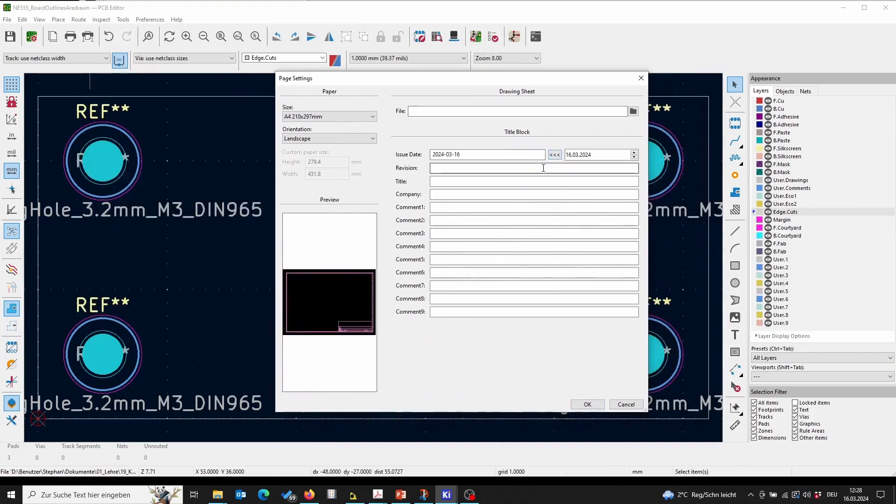
pyautogui.click(541, 167)
pyautogui.write('v0.1')
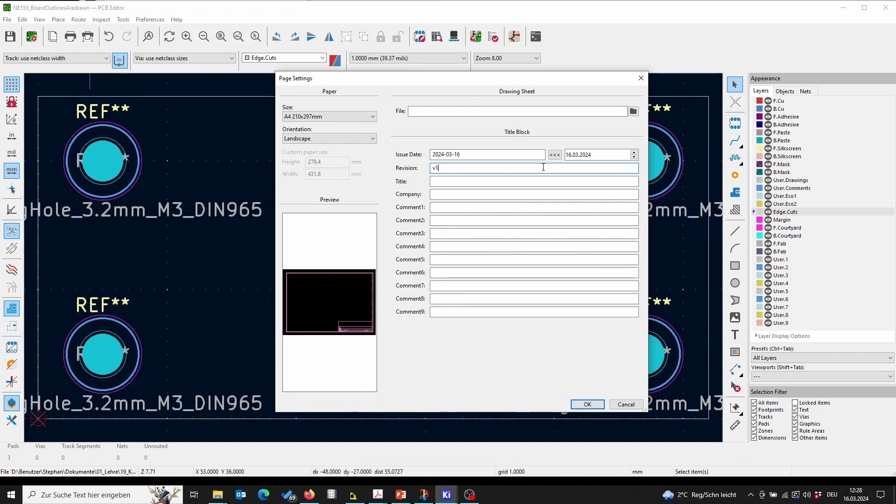
pyautogui.press('BackSpace')
pyautogui.write('0.')
pyautogui.press('Tab')
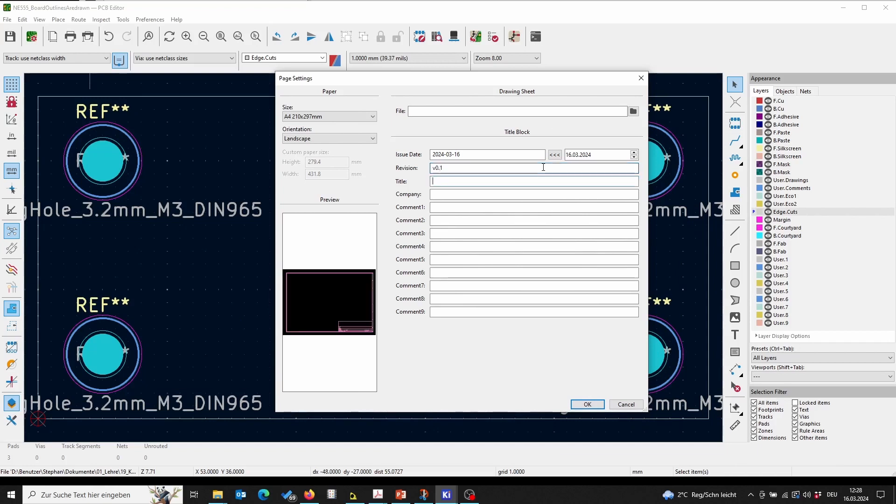
# Step: Set the title block's title to "NE555 - Blinking LED"
pyautogui.write('NE555 Timer Bl')
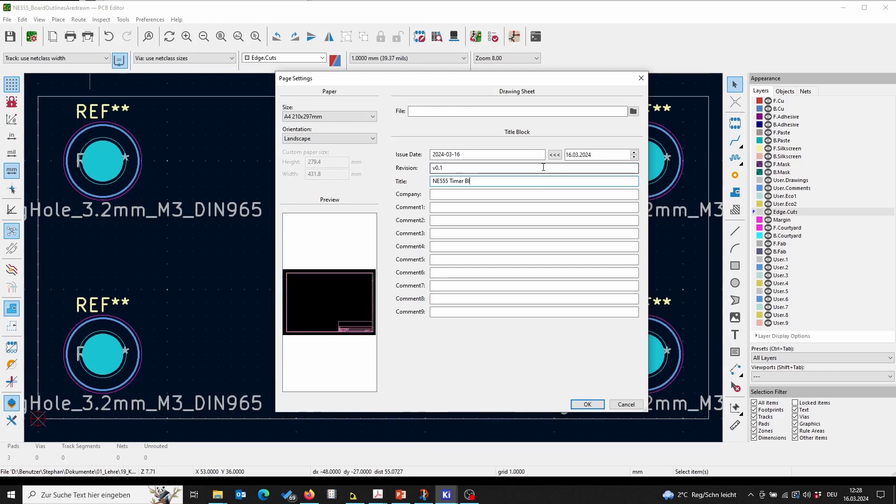
pyautogui.write(' - bli')
pyautogui.press('BackSpace')
pyautogui.press('BackSpace')
pyautogui.press('BackSpace')
pyautogui.press('BackSpace')
pyautogui.press('BackSpace')
pyautogui.press('BackSpace')
pyautogui.write('-')
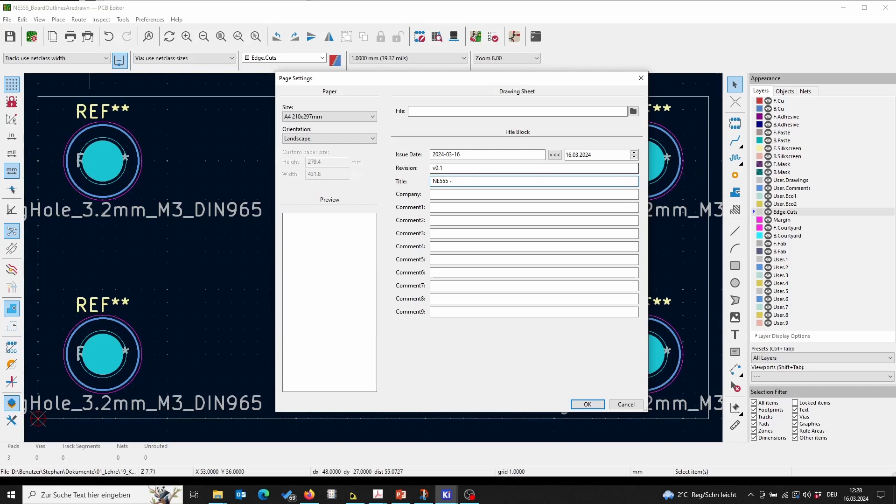
pyautogui.write(' Blink')
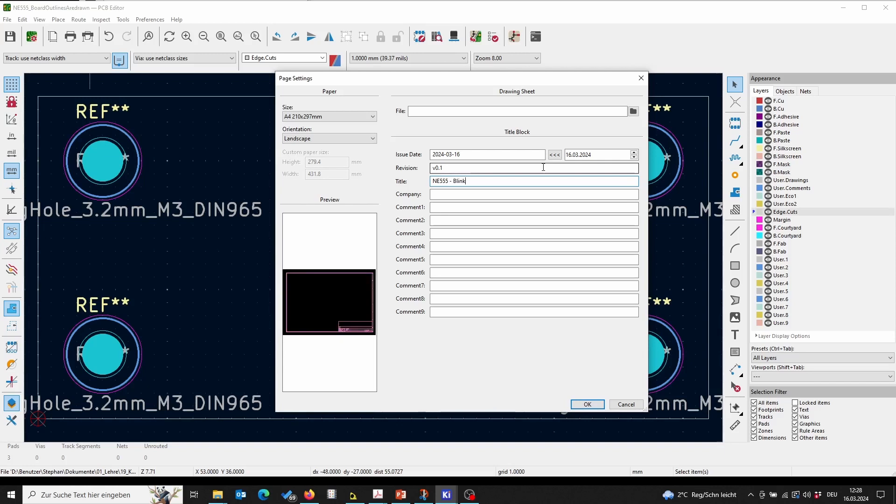
pyautogui.write('ing LED')
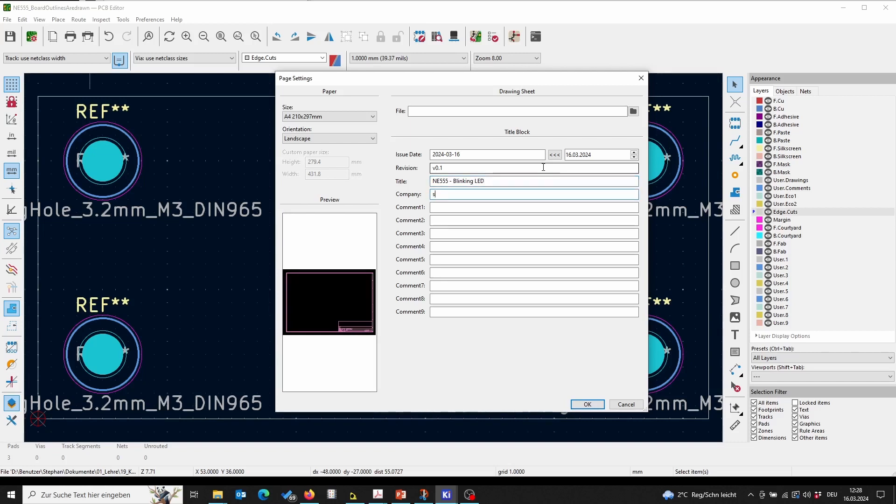
pyautogui.write('S. Bannnwarth')
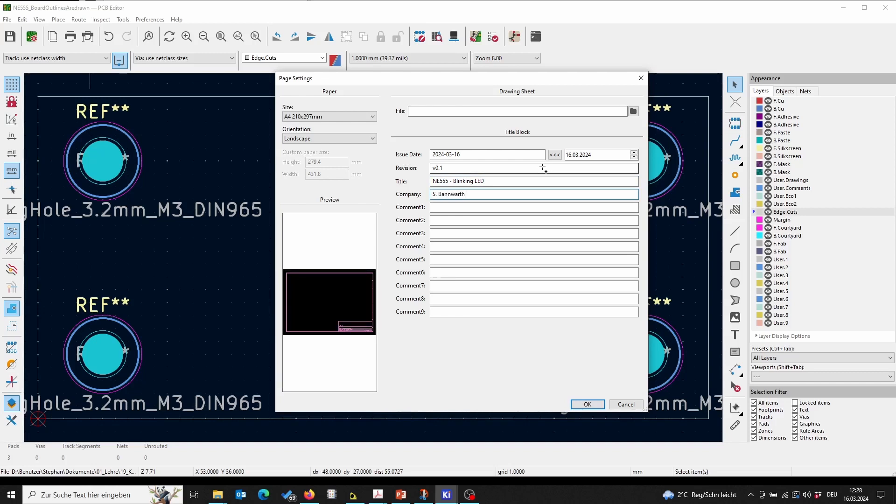
# Step: Enter the author's name in the Comment1 field of the title block
pyautogui.hotkey('ctrl', 'a')
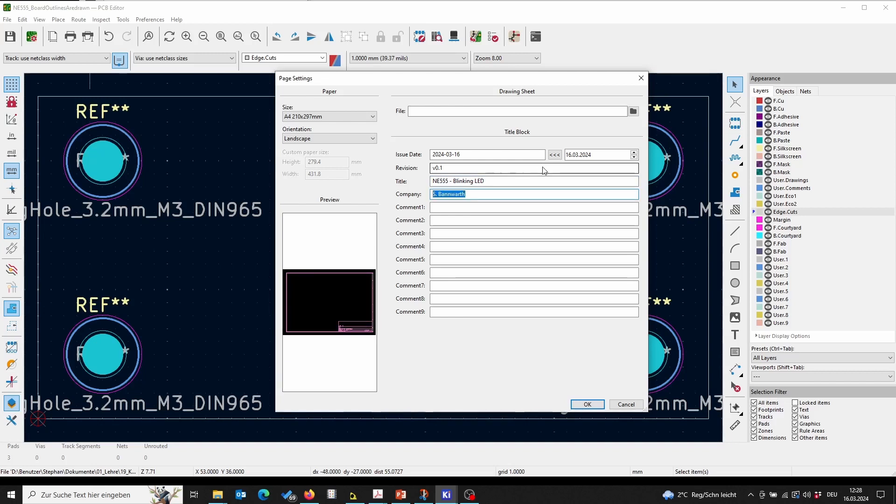
pyautogui.hotkey('ctrl', 'x')
pyautogui.press('Tab')
pyautogui.hotkey('ctrl', 'v')
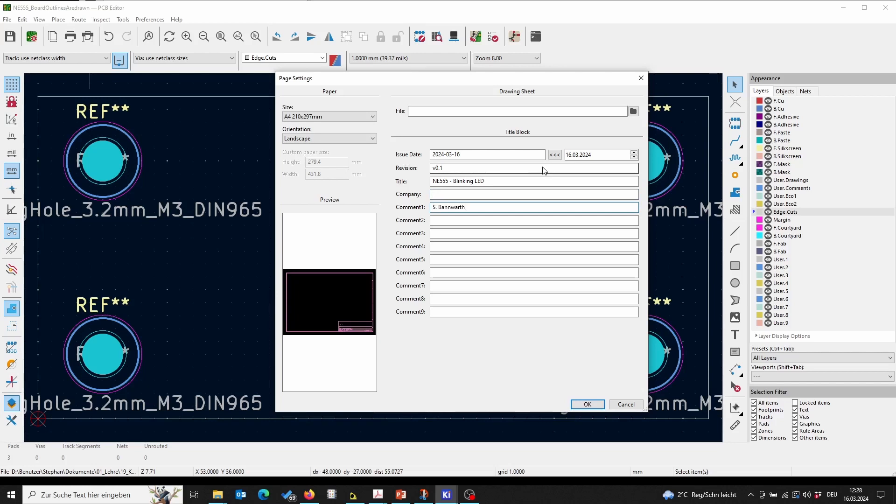
# Step: Set the company to "University of Applied Science Darmstadt" and apply the page settings
pyautogui.click(521, 193)
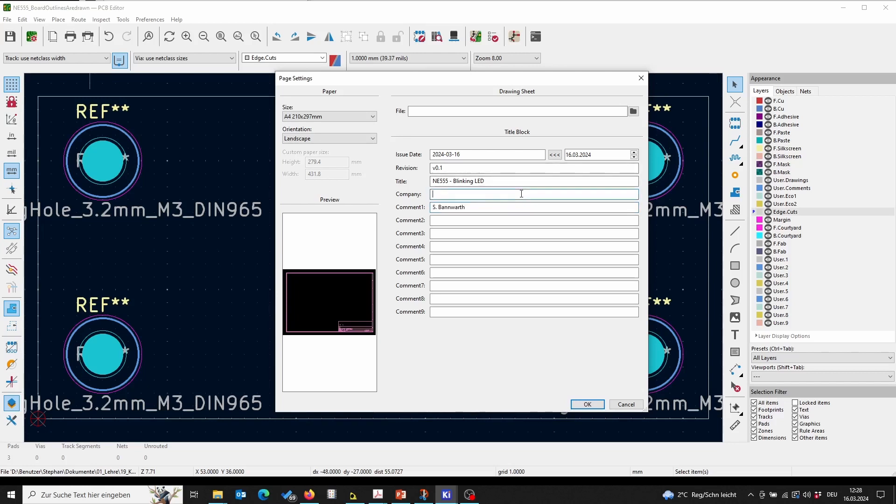
pyautogui.write('University of Applied S')
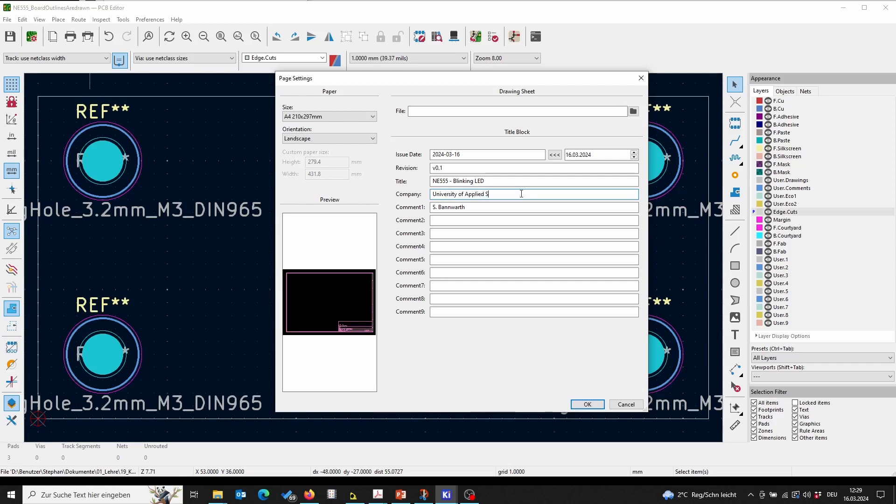
pyautogui.write('cience Darmstadt')
pyautogui.click(587, 404)
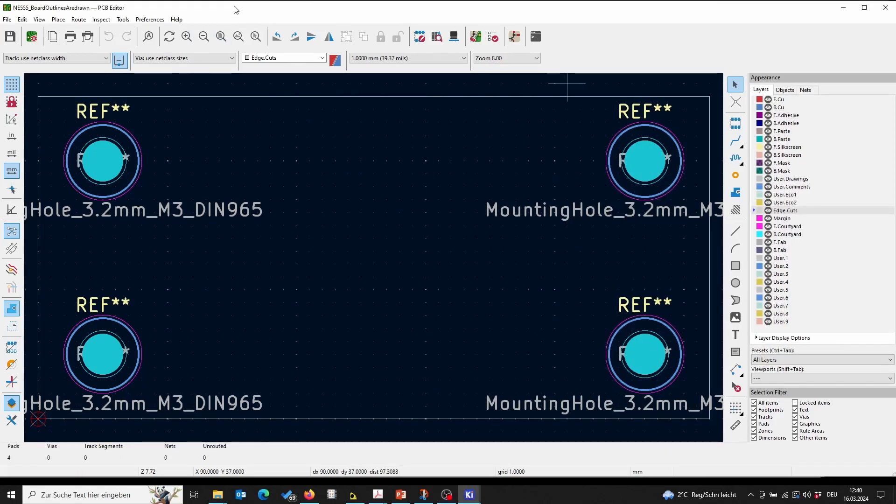
# Step: Update the PCB from the schematic, importing all component footprints, and close the update dialog
pyautogui.click(475, 36)
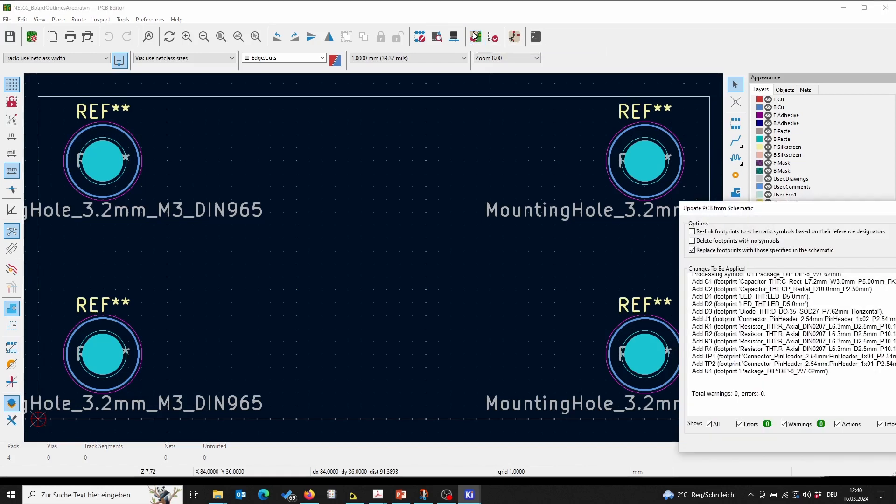
pyautogui.moveTo(724, 214); pyautogui.dragTo(362, 81)
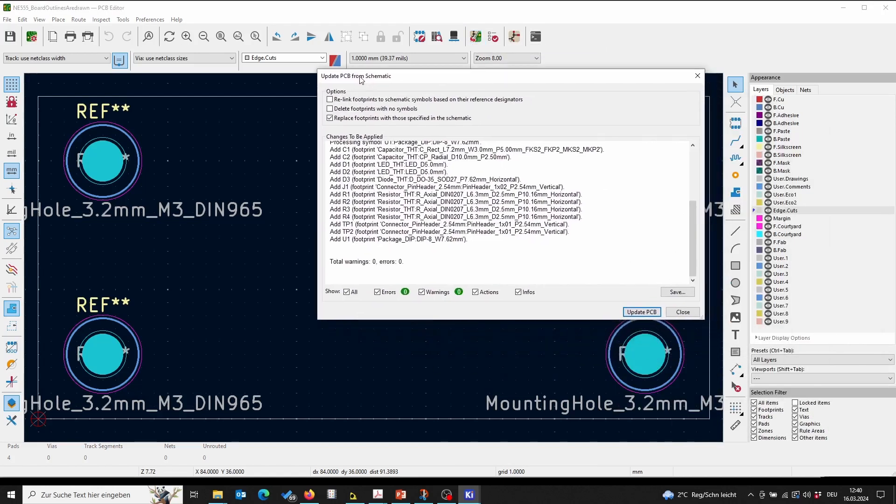
pyautogui.click(631, 312)
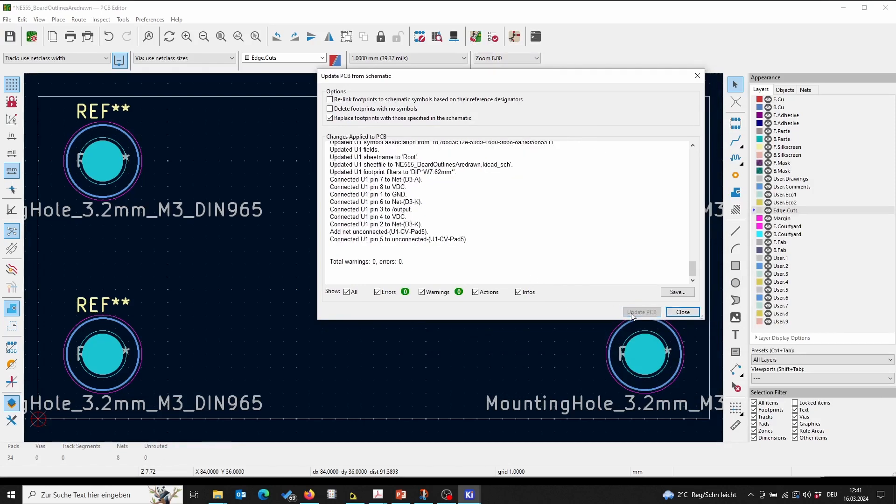
pyautogui.click(689, 316)
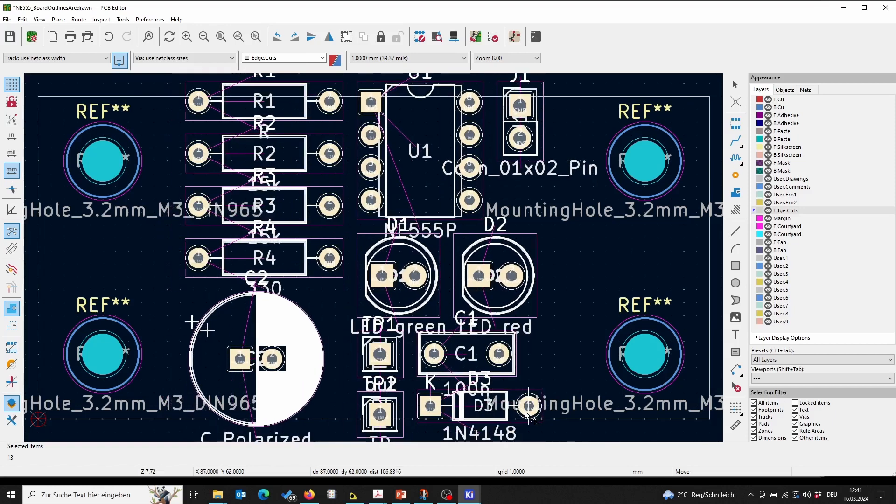
# Step: Place the imported component footprints below the board outline
pyautogui.scroll(-2, 526, 413)
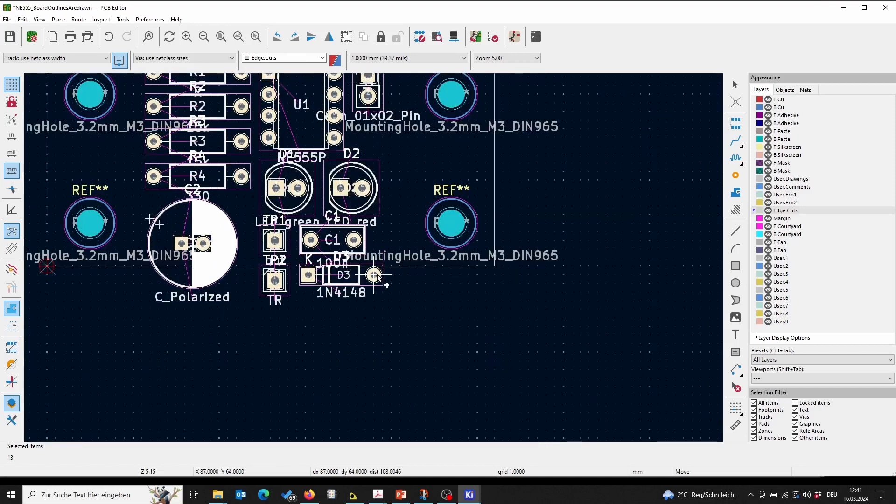
pyautogui.moveTo(381, 268); pyautogui.dragTo(506, 356, button='middle')
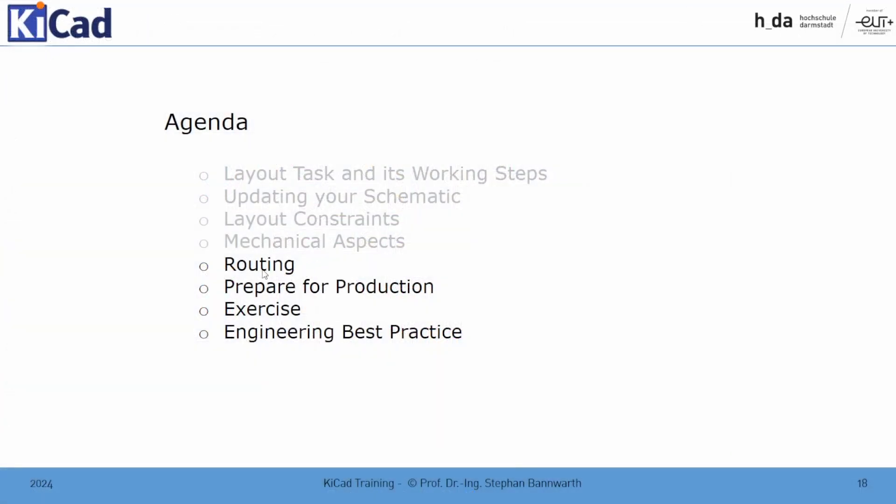
pyautogui.click(541, 213)
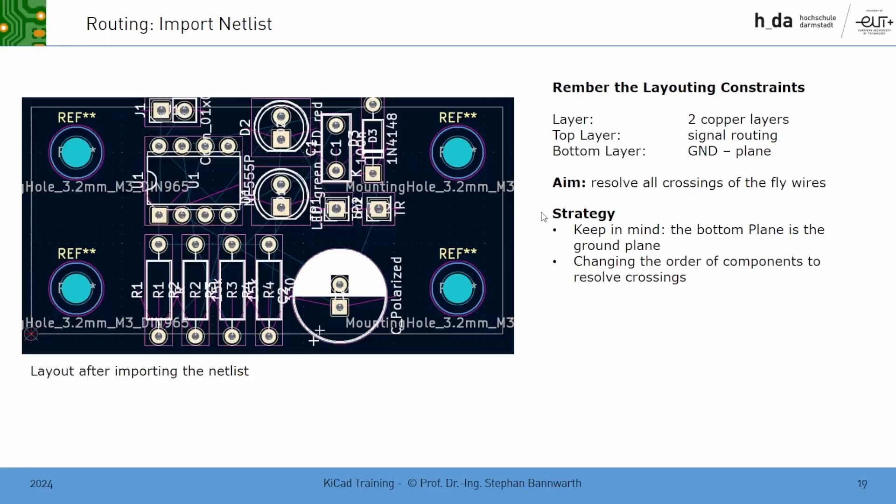
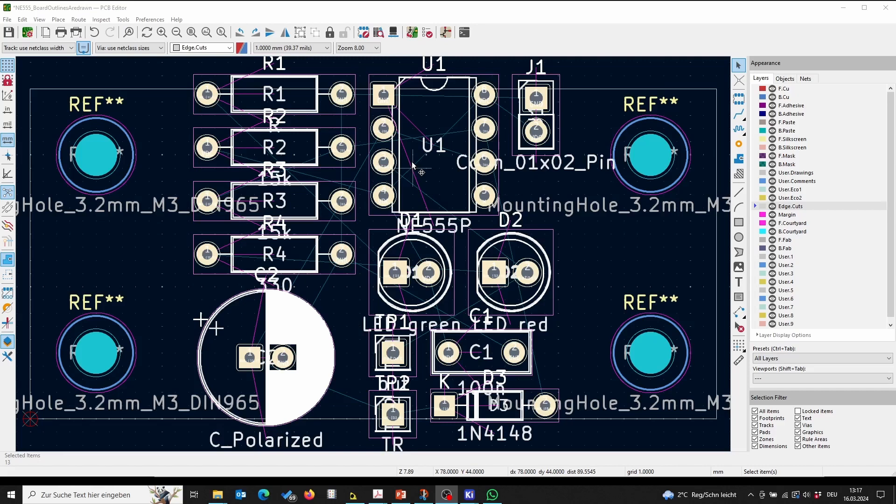
# Step: Move all the imported component footprints together to just above the board outline
pyautogui.scroll(-5, 412, 166)
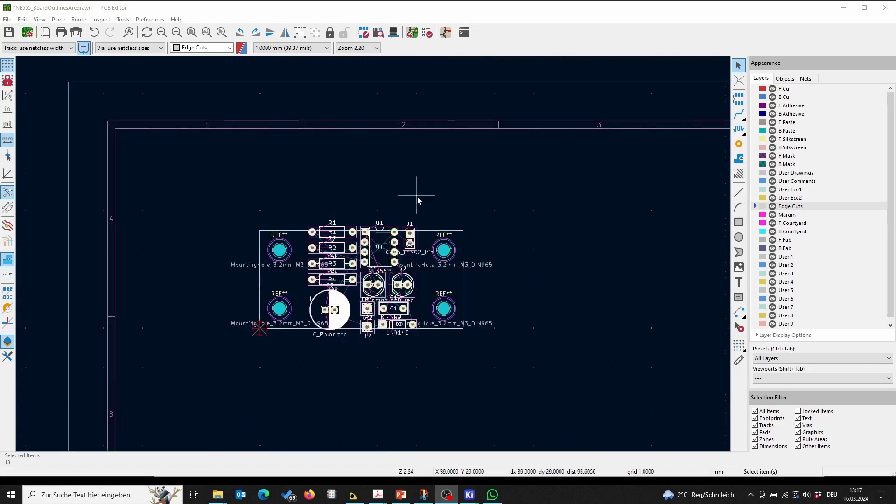
pyautogui.click(310, 202)
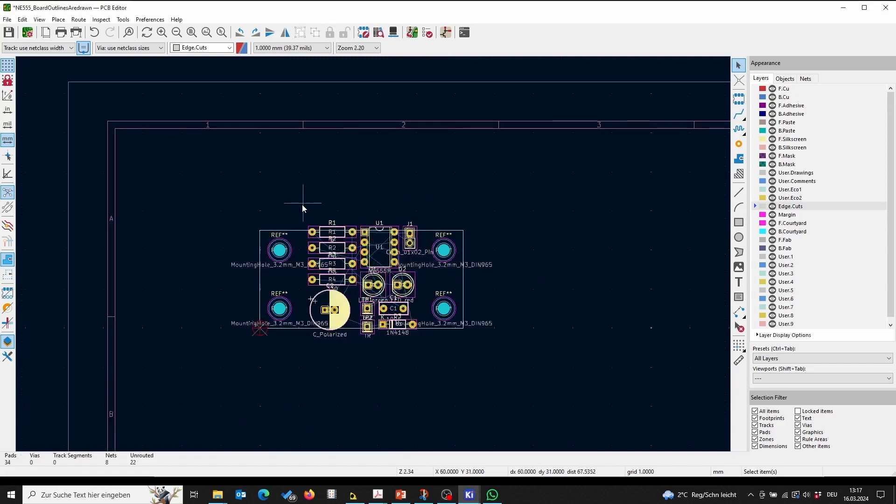
pyautogui.moveTo(302, 205); pyautogui.dragTo(425, 349)
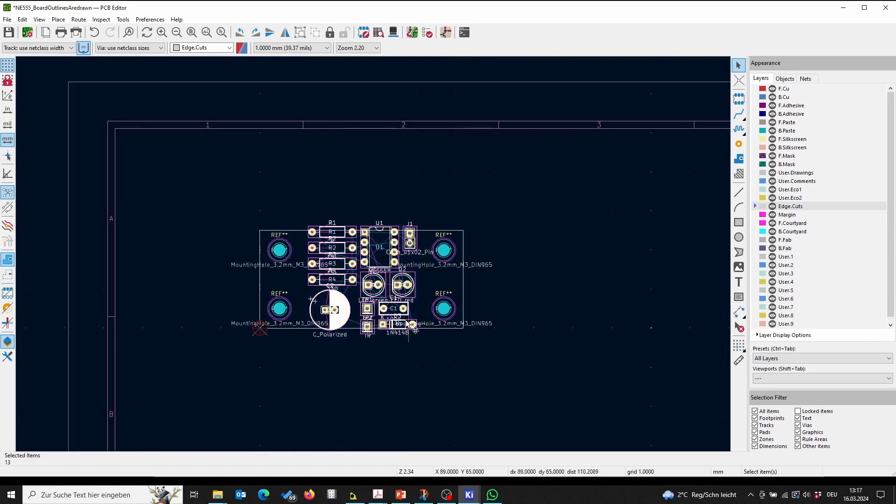
pyautogui.press('m')
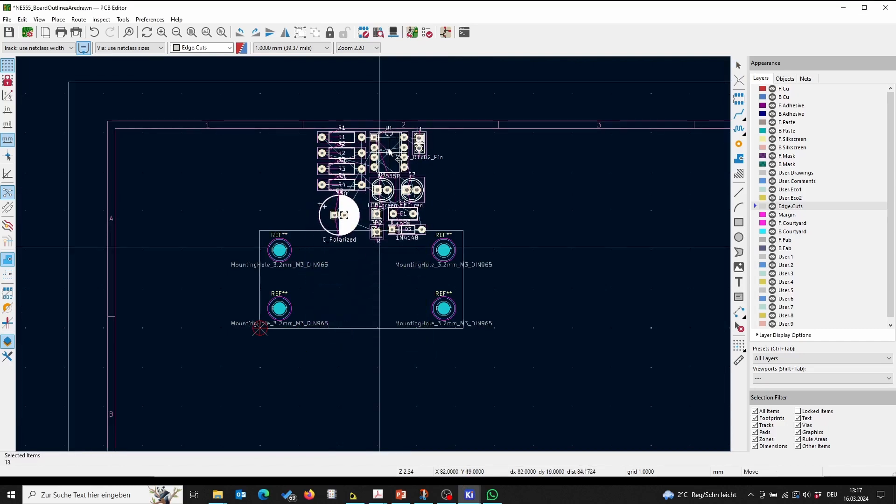
pyautogui.click(408, 155)
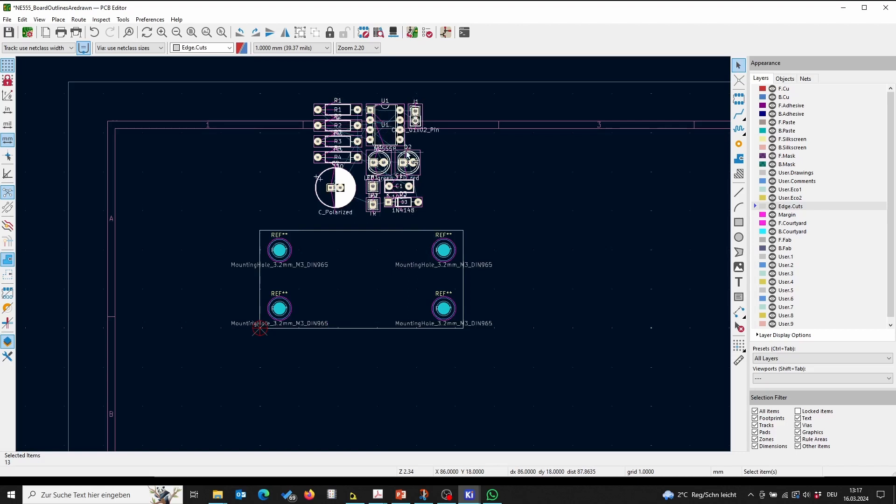
# Step: Move the NE555P footprint U1 into the middle of the board between the mounting holes
pyautogui.click(512, 184)
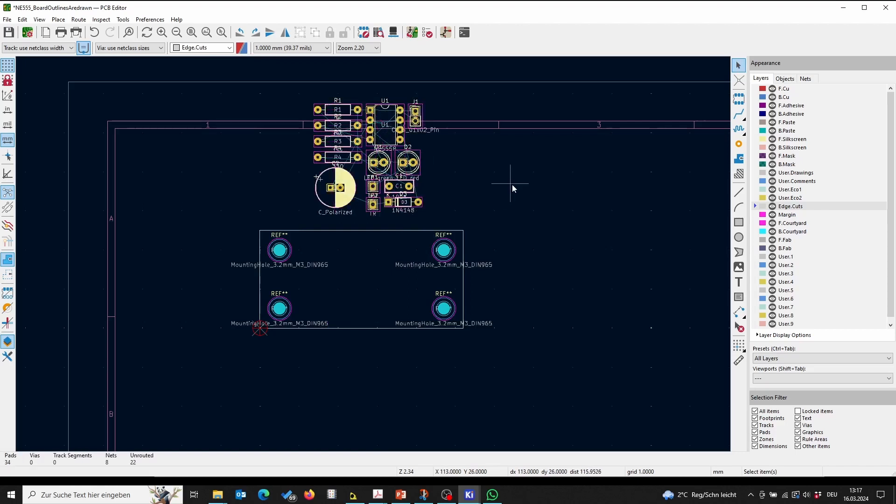
pyautogui.click(389, 118)
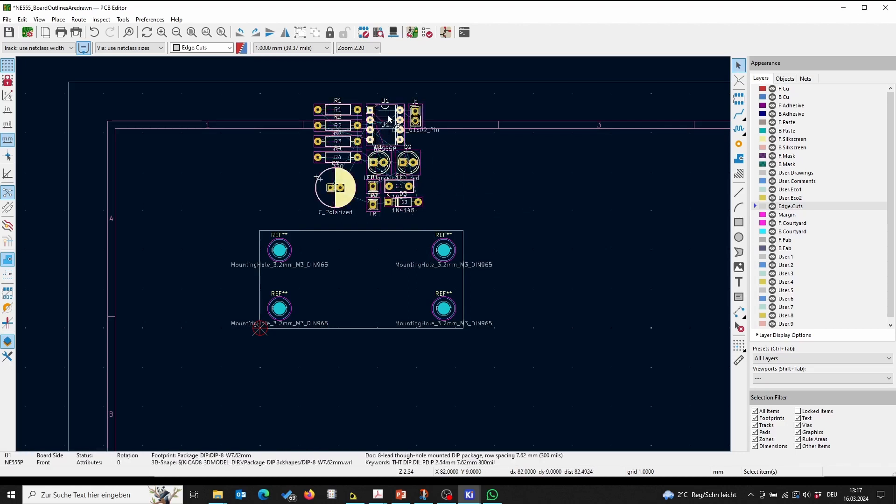
pyautogui.press('m')
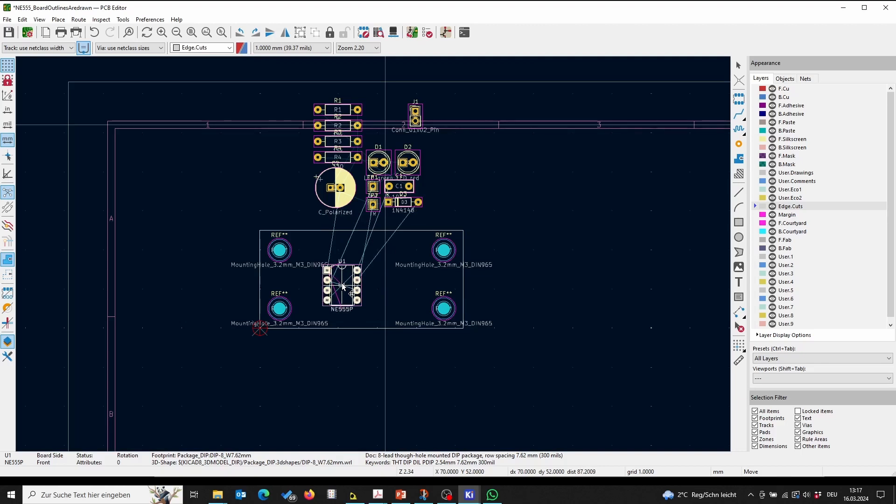
pyautogui.click(343, 286)
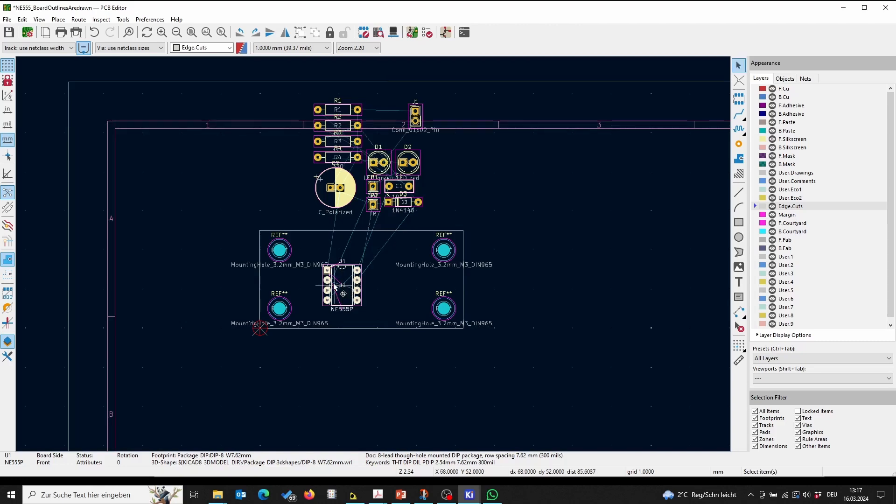
# Step: Inspect U1's pads to check their pin names and connected nets
pyautogui.scroll(3, 342, 265)
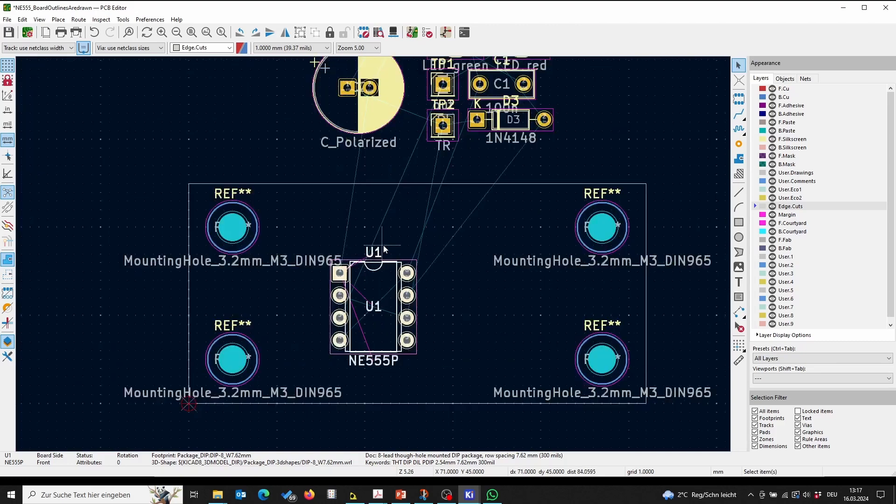
pyautogui.scroll(-1, 374, 257)
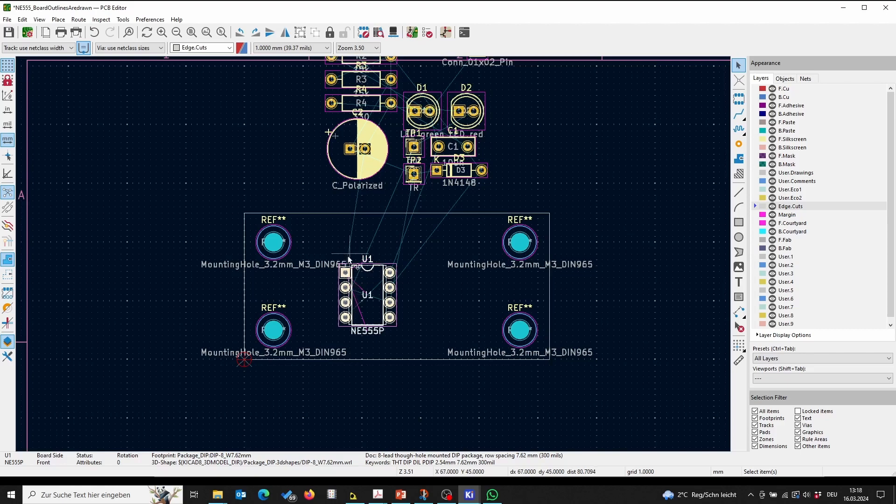
pyautogui.click(345, 302)
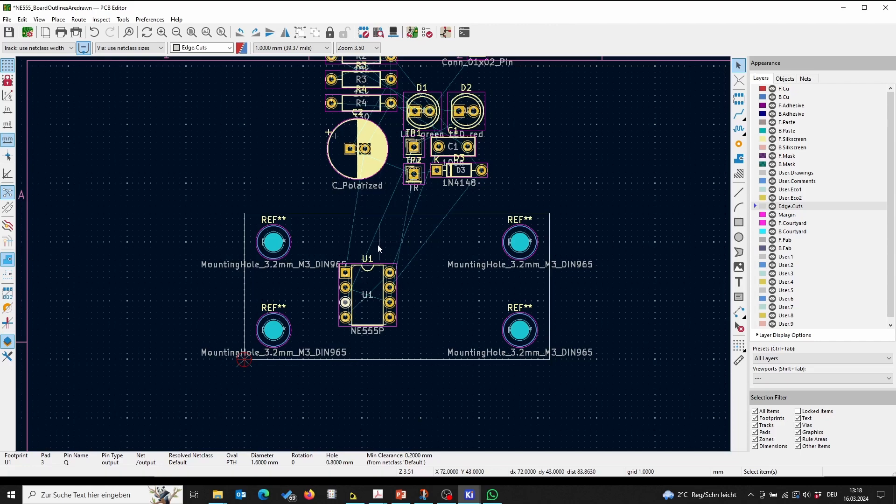
pyautogui.scroll(4, 362, 281)
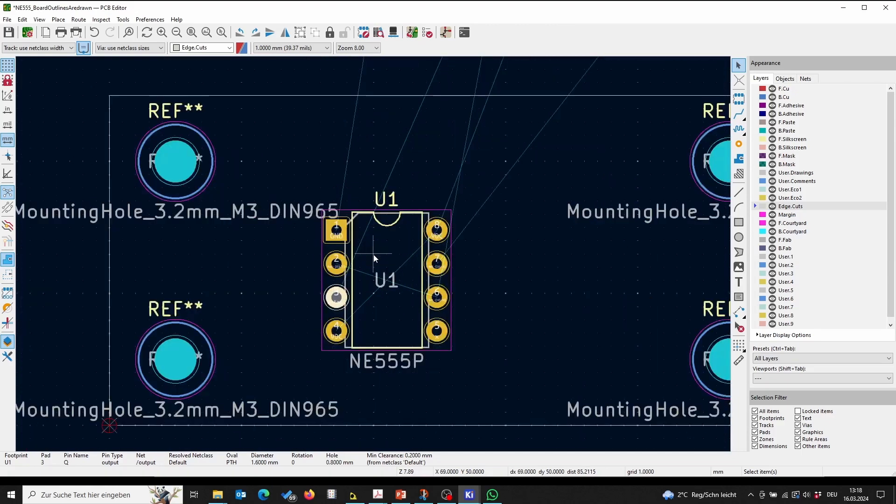
pyautogui.click(341, 231)
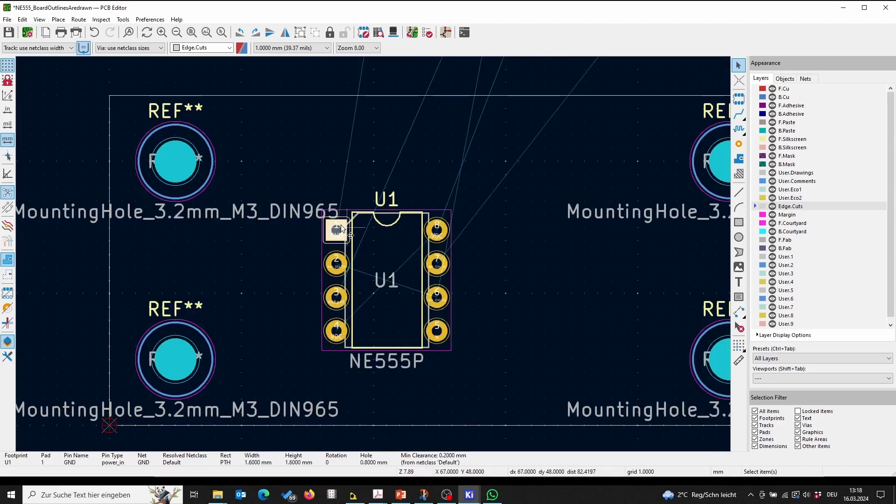
pyautogui.click(340, 206)
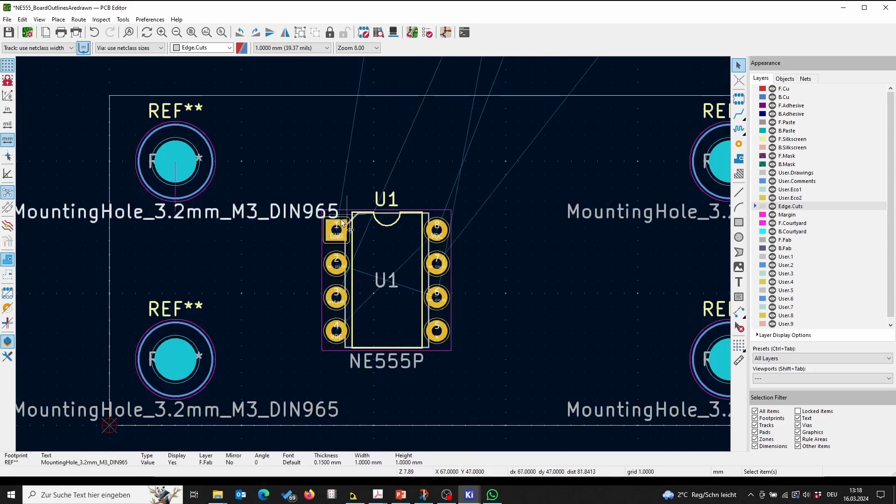
pyautogui.click(342, 225)
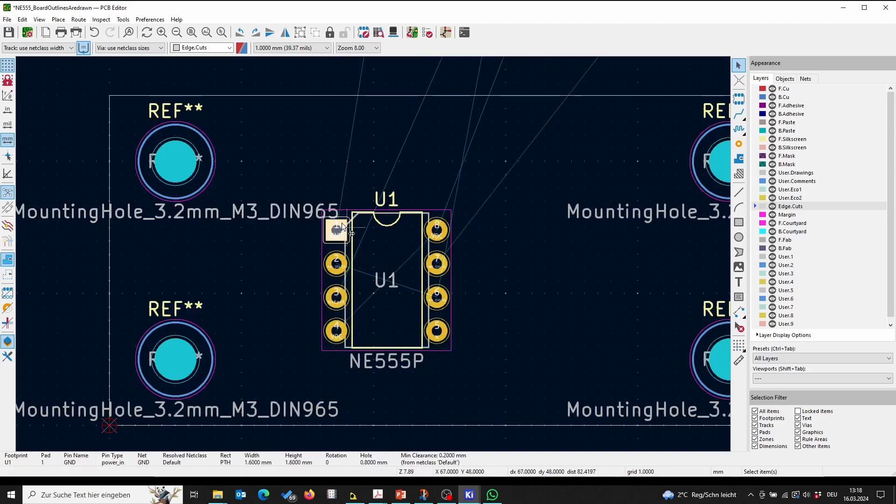
pyautogui.scroll(1, 342, 224)
pyautogui.scroll(-2, 373, 255)
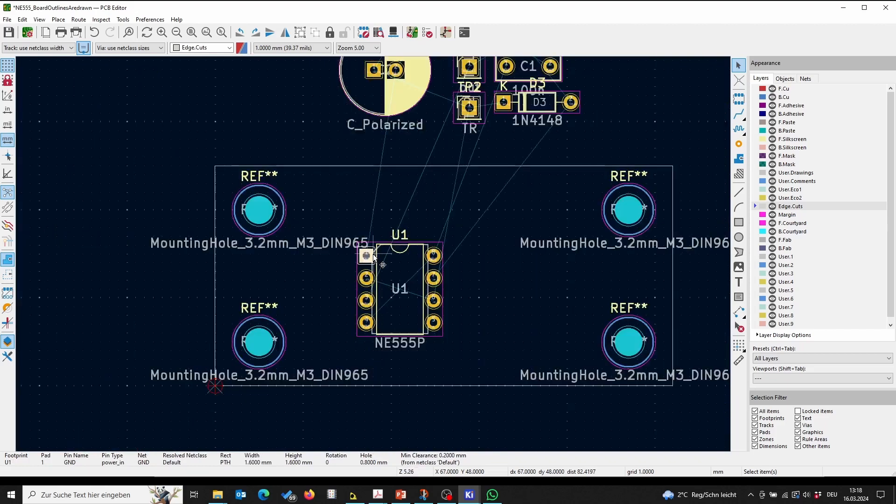
# Step: Hide the GND net of U1's pin 1 in the ratsnest
pyautogui.rightClick(370, 258)
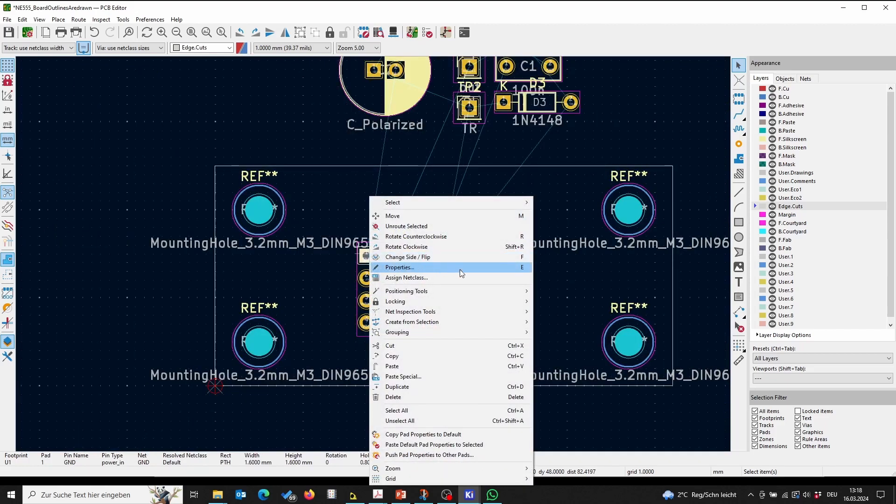
pyautogui.moveTo(468, 312)
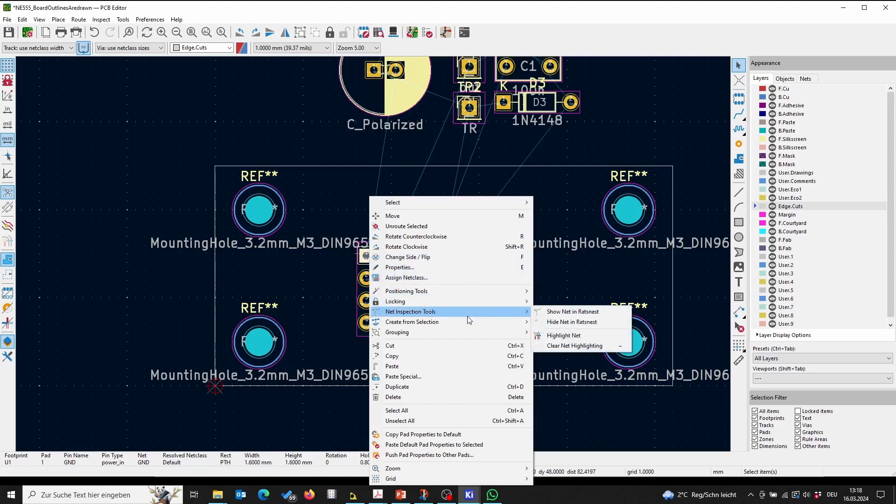
pyautogui.click(575, 323)
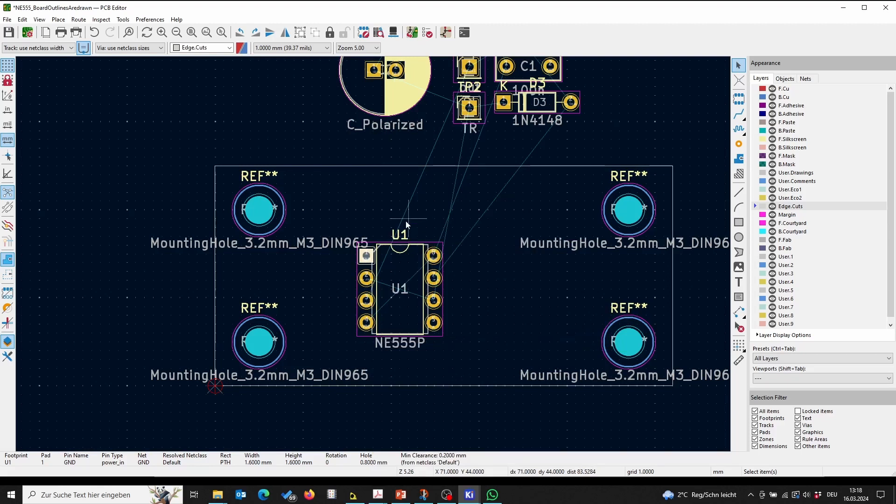
# Step: Highlight the /output net connected to U1's pin 3
pyautogui.click(369, 300)
pyautogui.scroll(2, 369, 301)
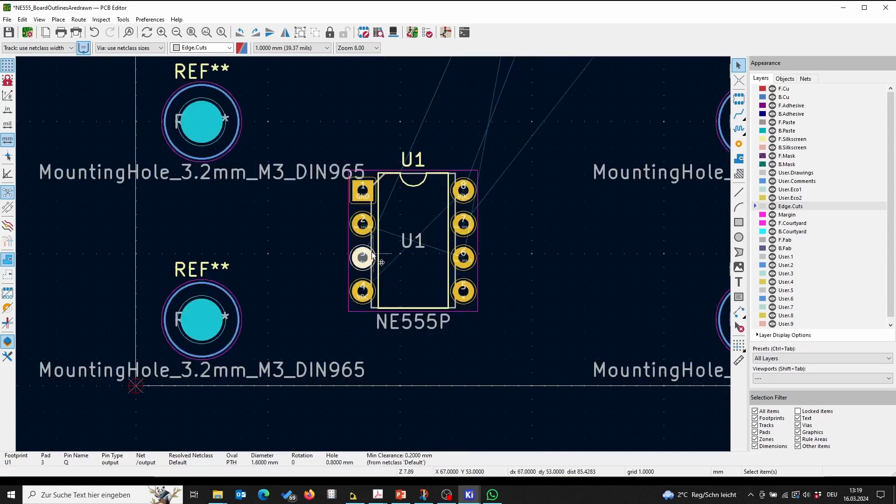
pyautogui.scroll(3, 373, 254)
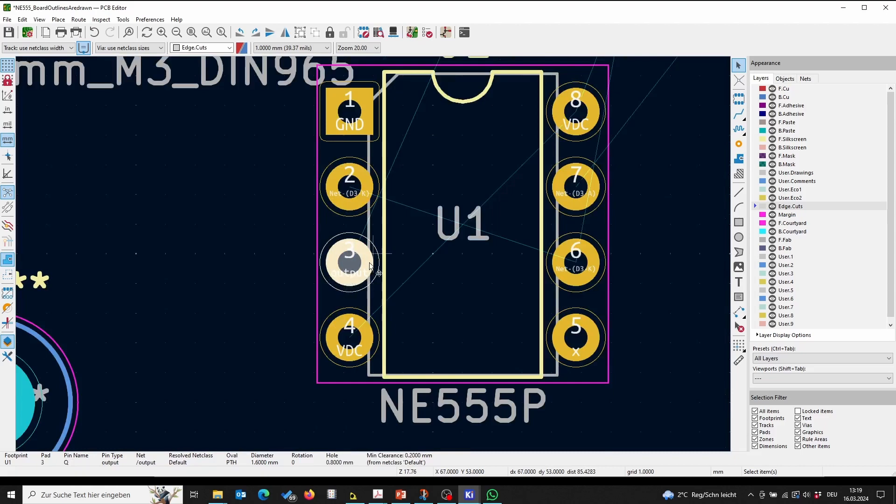
pyautogui.scroll(-5, 378, 263)
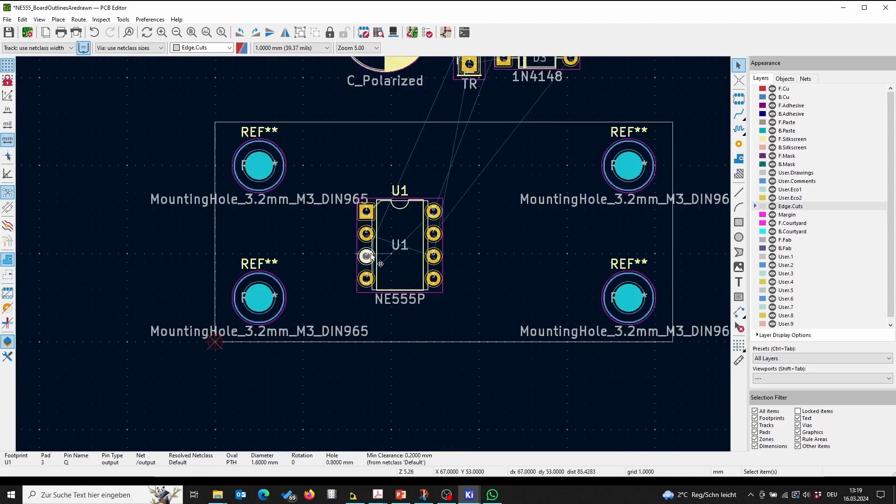
pyautogui.rightClick(373, 257)
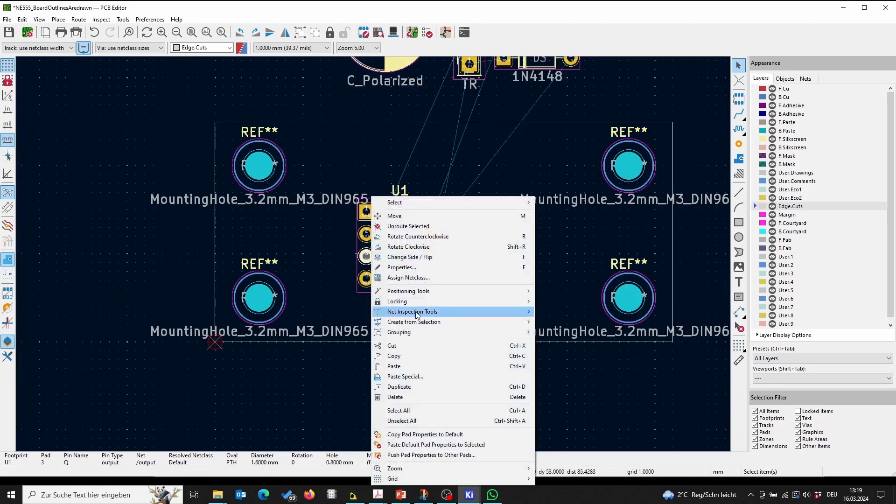
pyautogui.moveTo(416, 313)
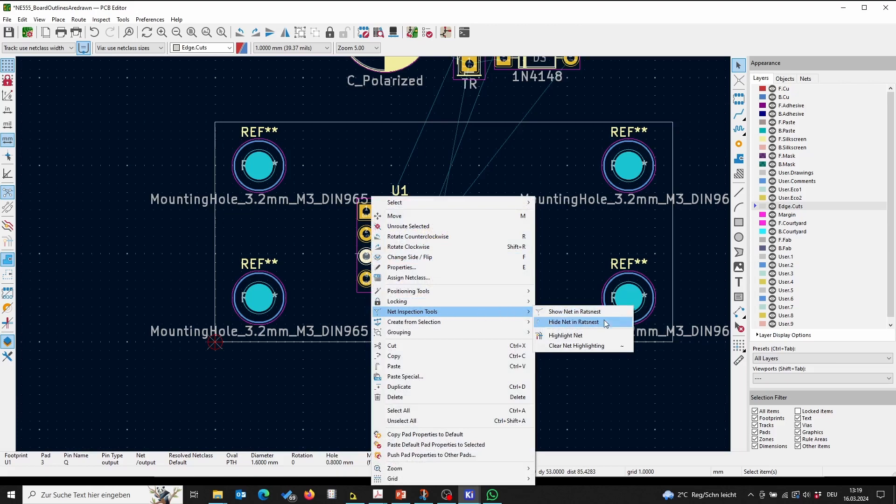
pyautogui.click(594, 335)
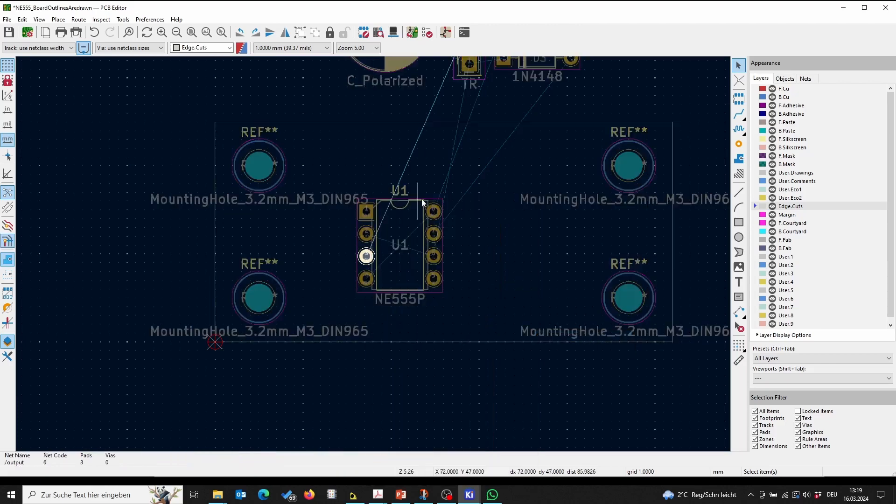
# Step: Move test point TP1 onto the board, just left of U1's pin 3
pyautogui.scroll(-3, 374, 254)
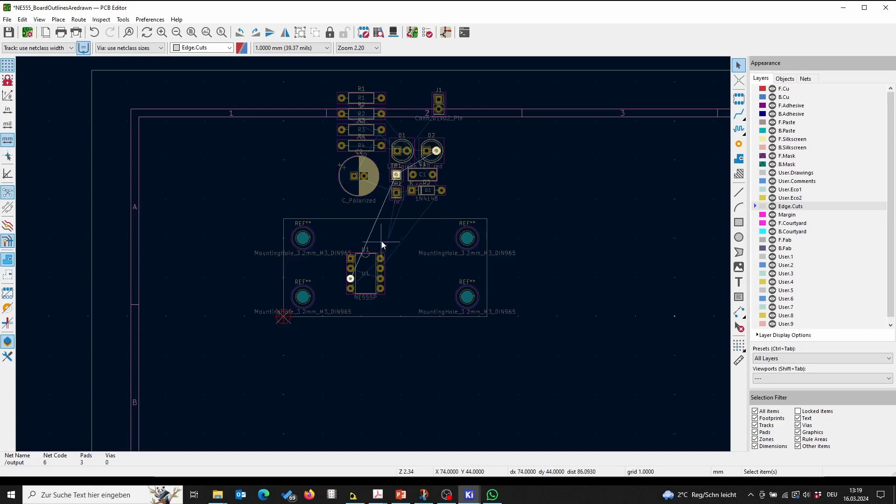
pyautogui.scroll(2, 447, 239)
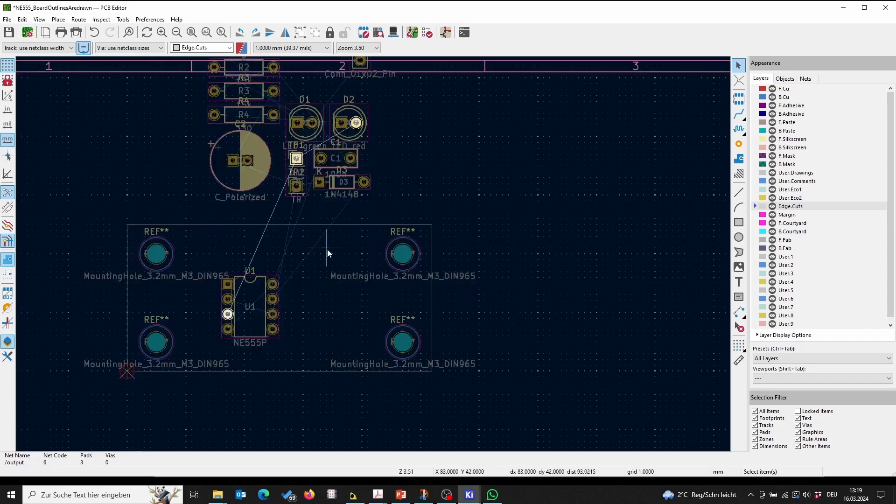
pyautogui.moveTo(326, 249); pyautogui.dragTo(421, 271, button='middle')
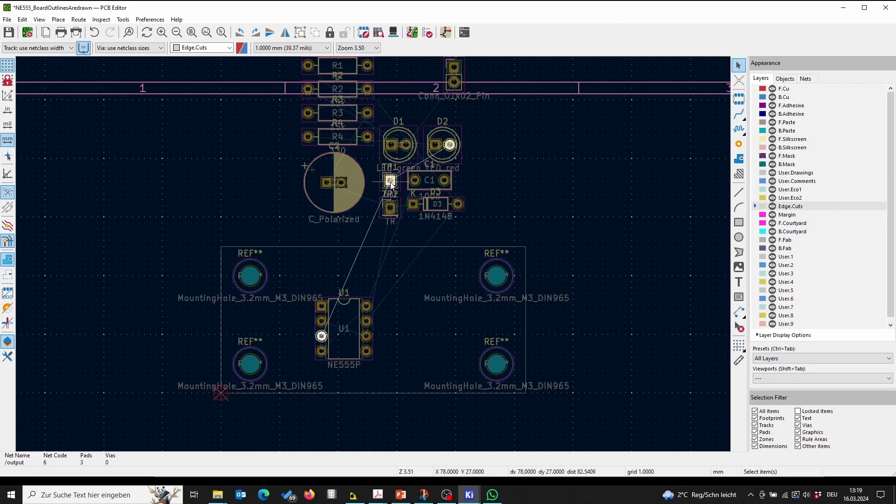
pyautogui.moveTo(390, 181); pyautogui.dragTo(294, 323)
# Step: Move the red LED D2 onto the board, to the left of TP1
pyautogui.click(451, 145)
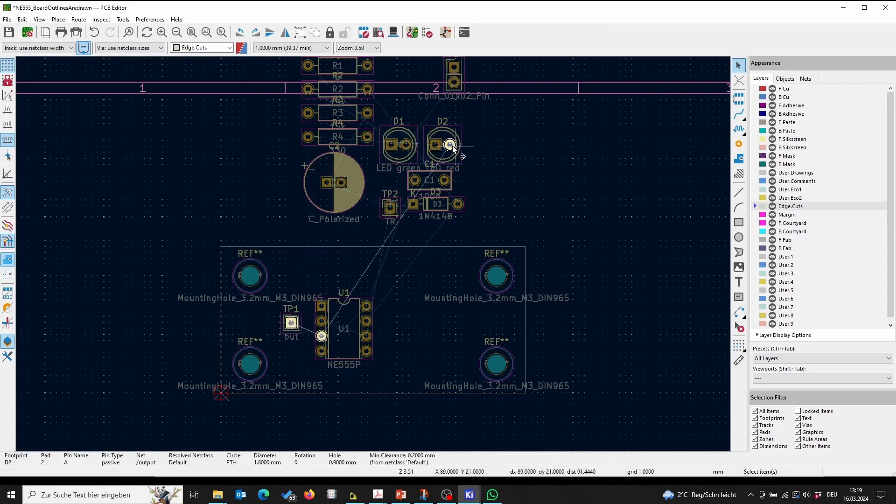
pyautogui.moveTo(453, 148); pyautogui.dragTo(267, 331)
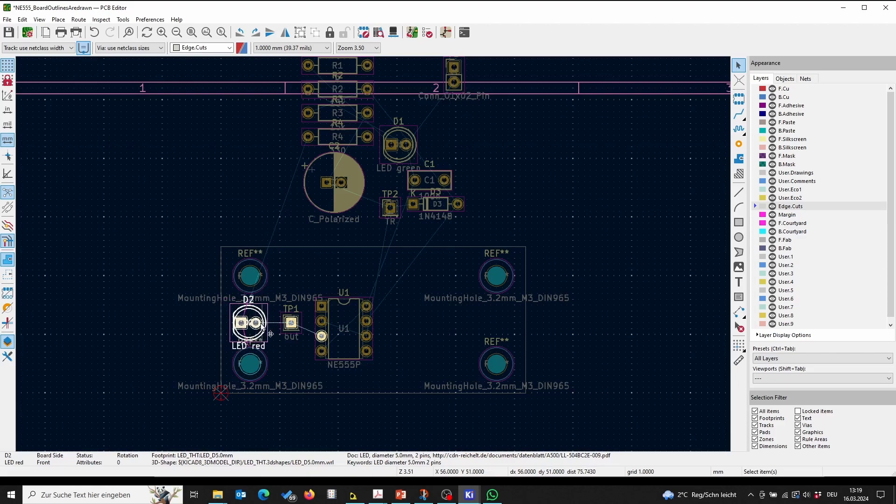
# Step: Hide the cathode net of D2 in the ratsnest
pyautogui.click(256, 323)
pyautogui.click(243, 324)
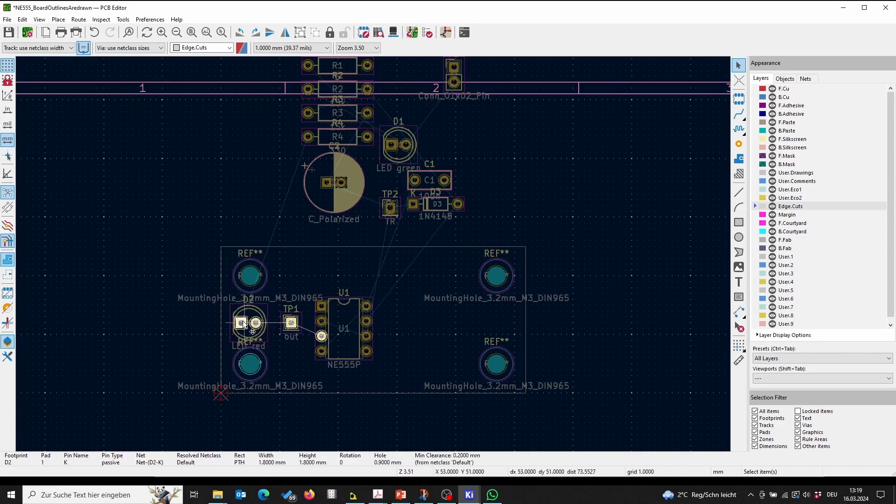
pyautogui.rightClick(244, 324)
pyautogui.moveTo(281, 147)
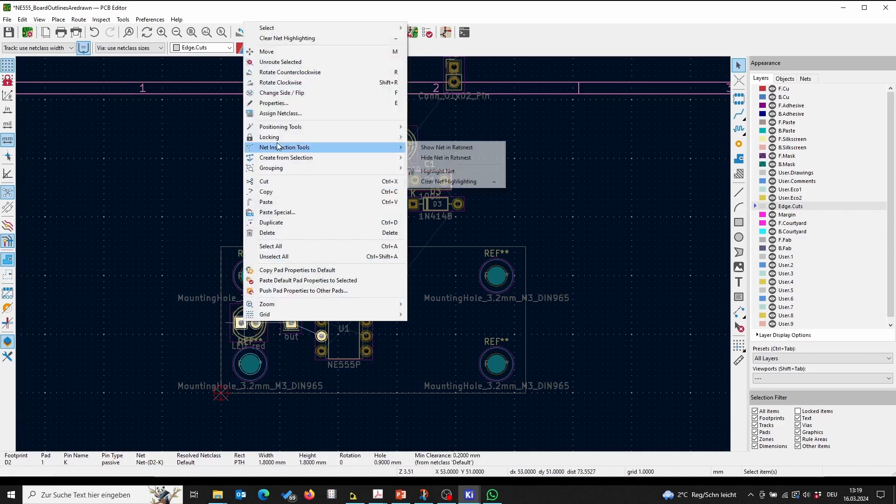
pyautogui.click(459, 155)
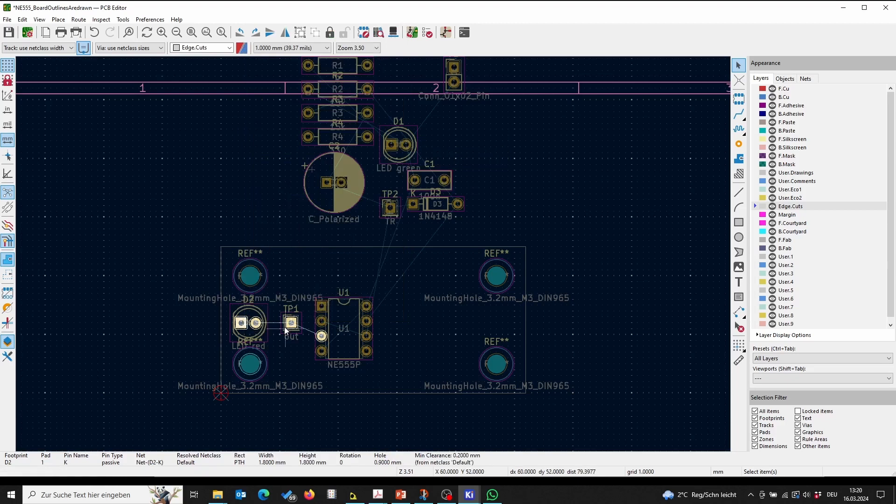
pyautogui.click(260, 323)
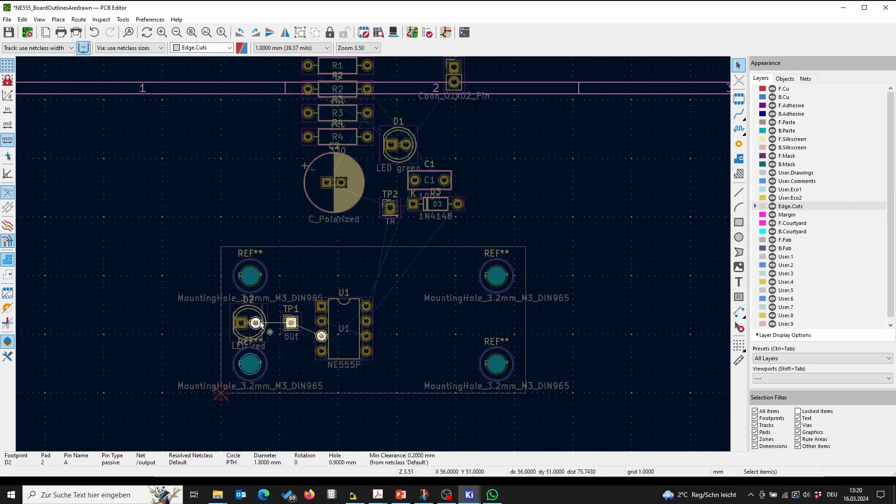
# Step: Show the /output net of D2's anode pad in the ratsnest
pyautogui.rightClick(260, 322)
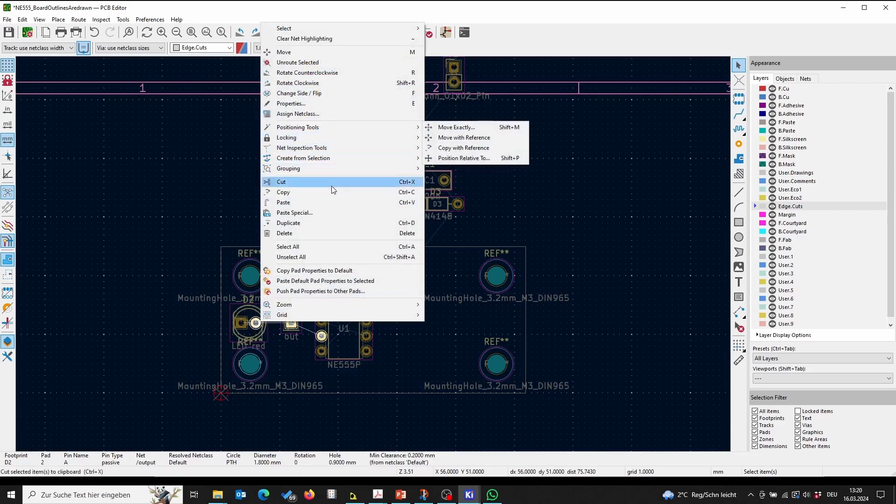
pyautogui.moveTo(344, 149)
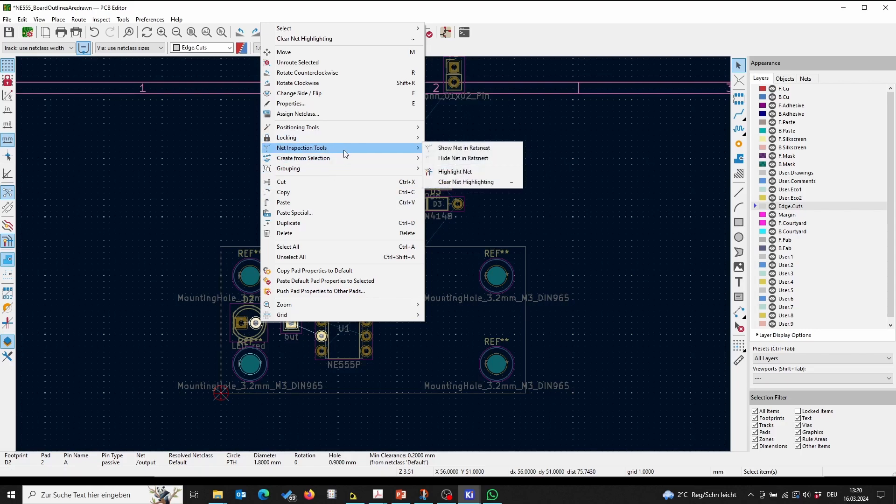
pyautogui.click(463, 151)
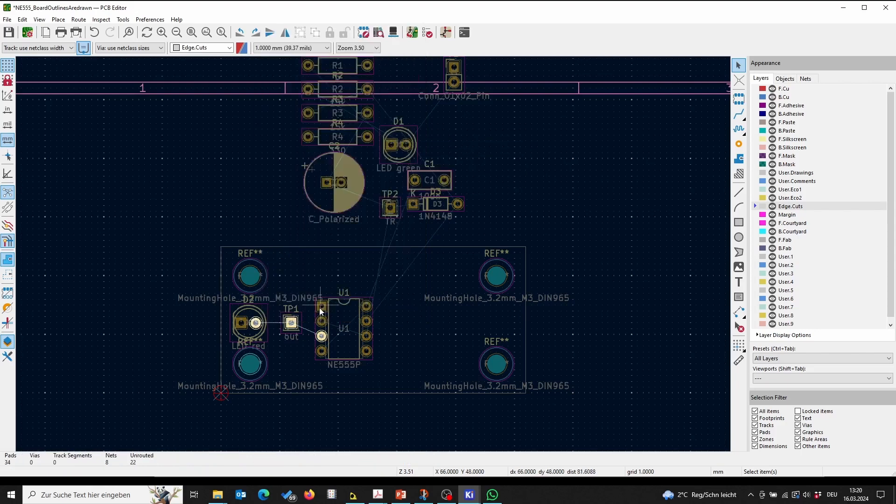
pyautogui.scroll(3, 285, 337)
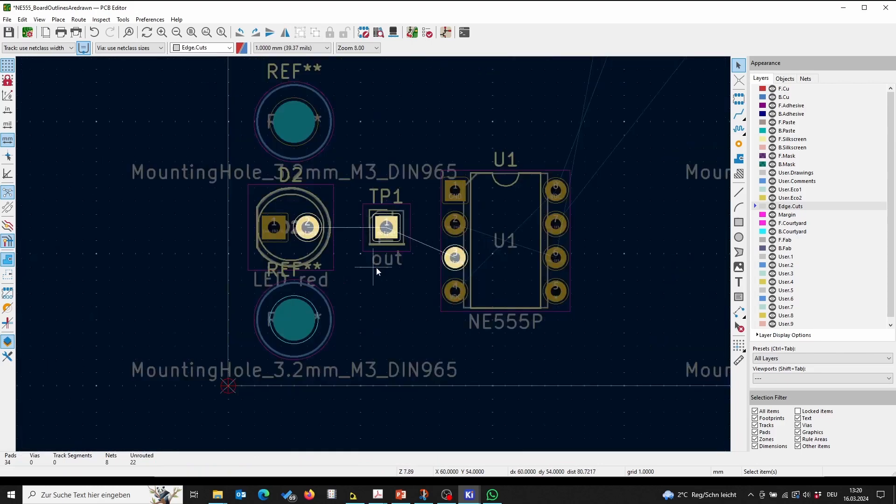
pyautogui.click(376, 268)
pyautogui.scroll(-3, 368, 278)
pyautogui.scroll(5, 329, 237)
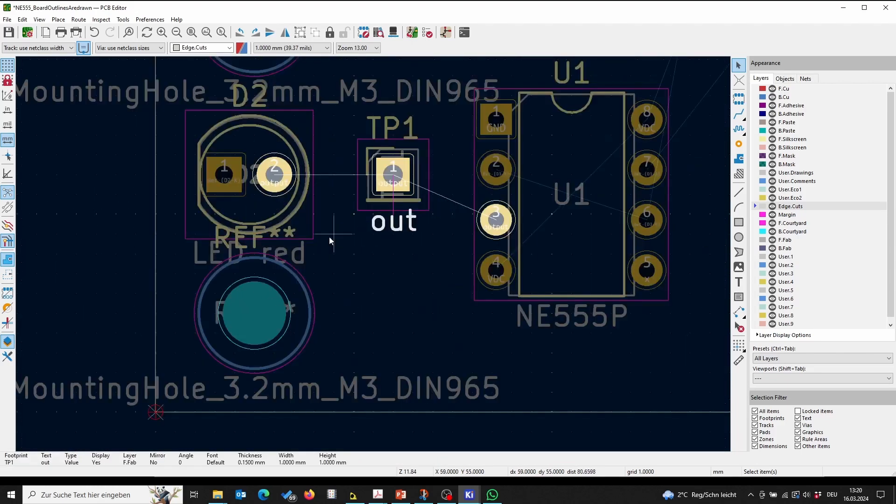
pyautogui.click(230, 186)
pyautogui.rightClick(233, 183)
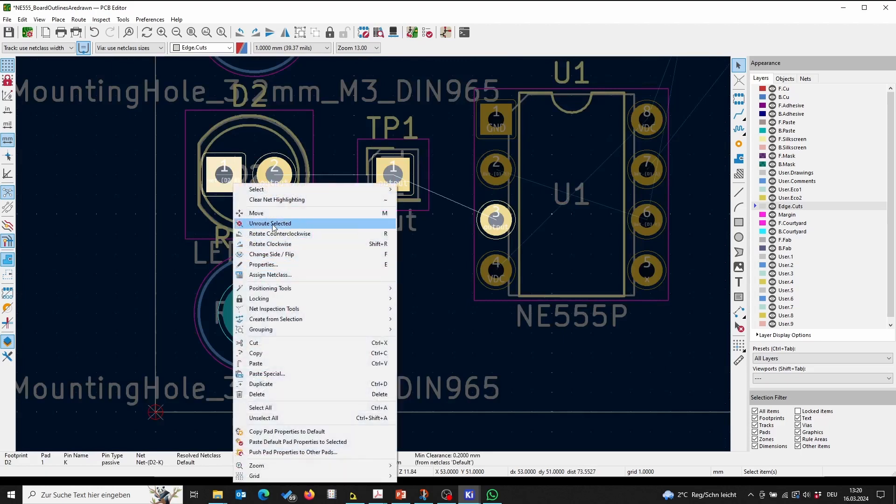
pyautogui.click(285, 159)
pyautogui.scroll(-5, 285, 159)
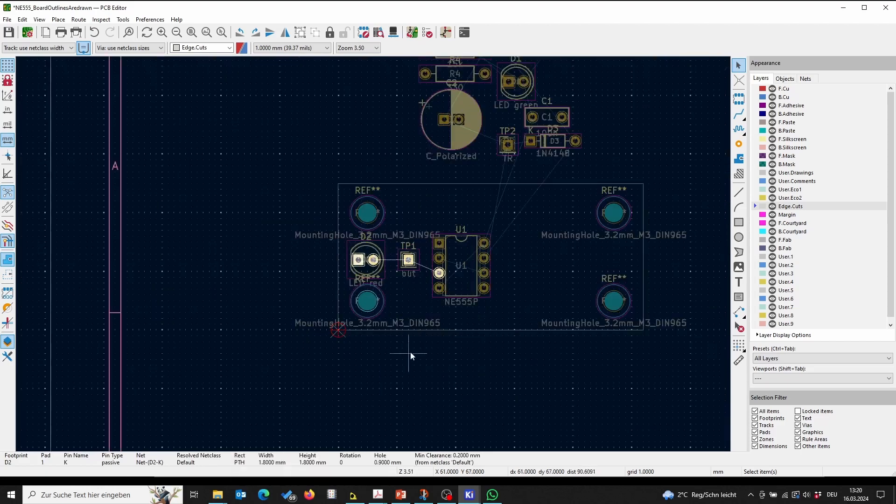
pyautogui.click(433, 190)
pyautogui.scroll(-2, 374, 254)
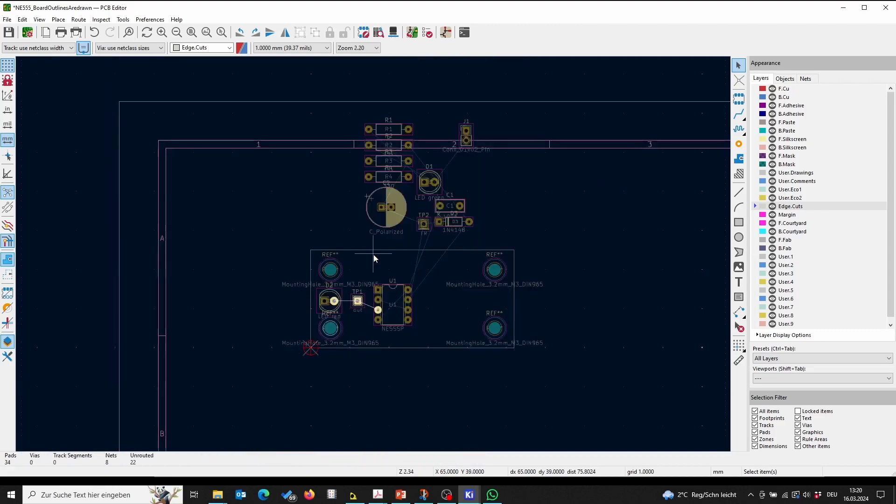
# Step: Hide the Net-(D2-K) cathode net of D2 in the ratsnest
pyautogui.click(323, 303)
pyautogui.rightClick(323, 304)
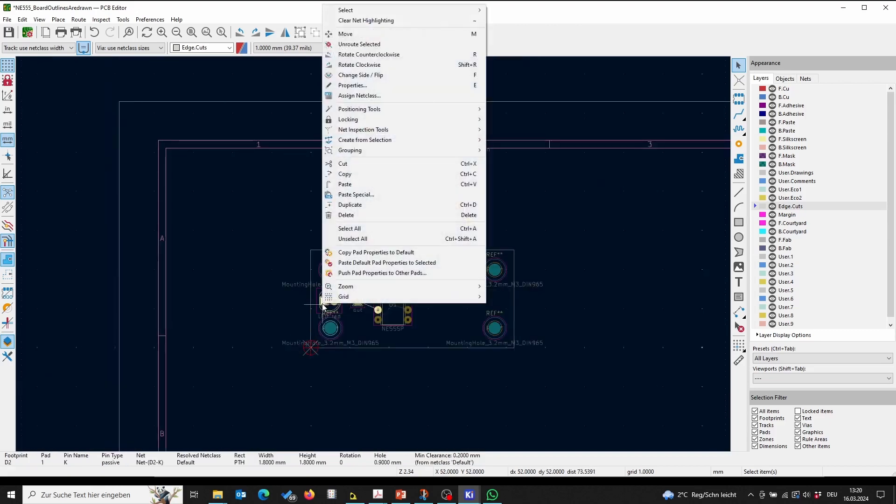
pyautogui.moveTo(376, 129)
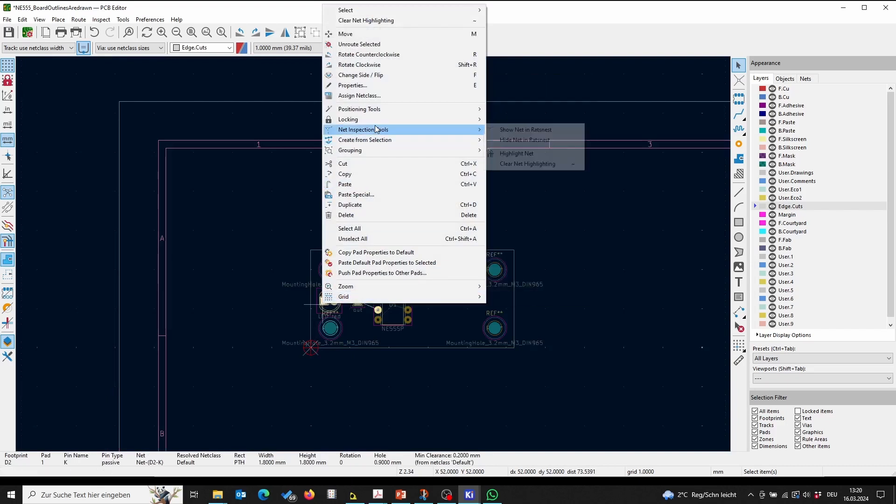
pyautogui.click(540, 141)
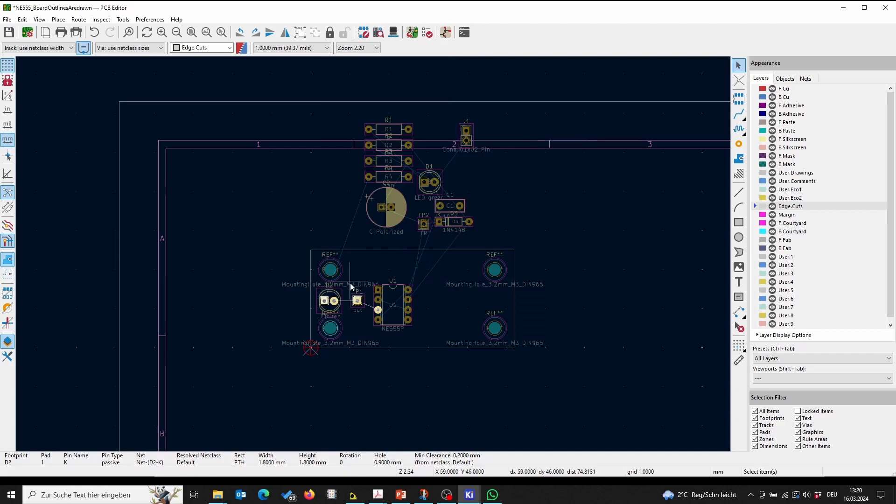
# Step: Highlight the cathode net of D2 to find its connected pad
pyautogui.rightClick(324, 302)
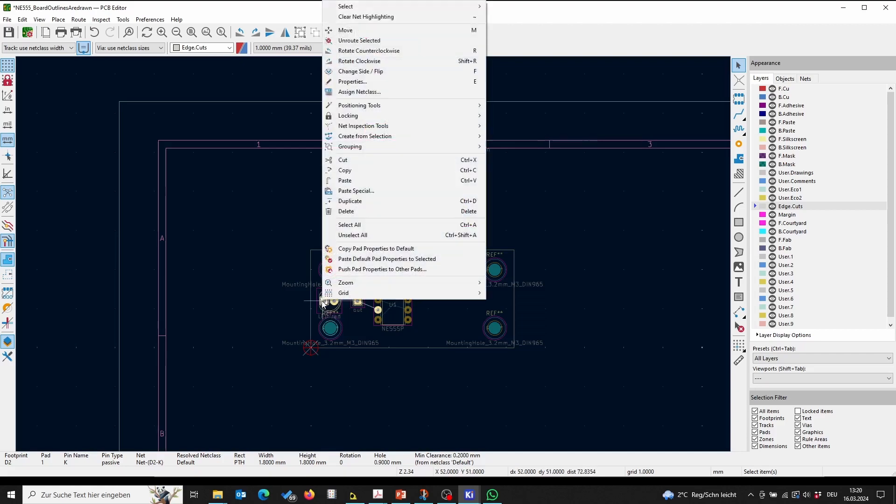
pyautogui.moveTo(384, 128)
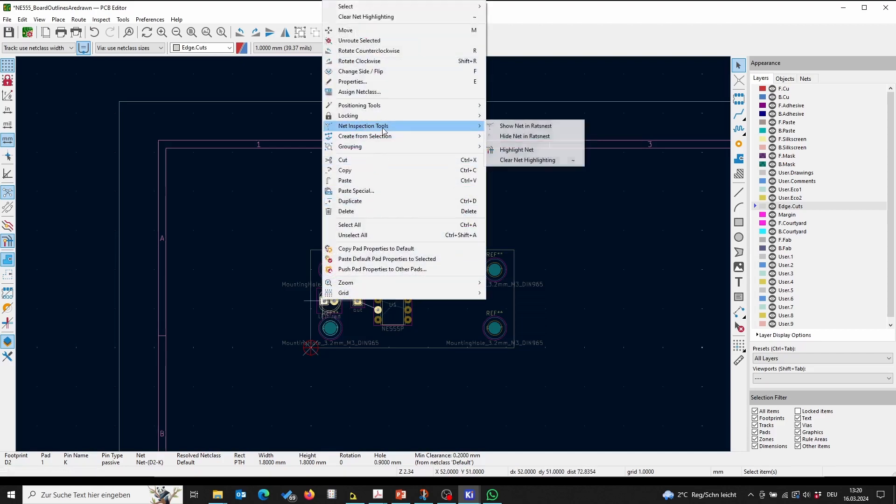
pyautogui.click(531, 149)
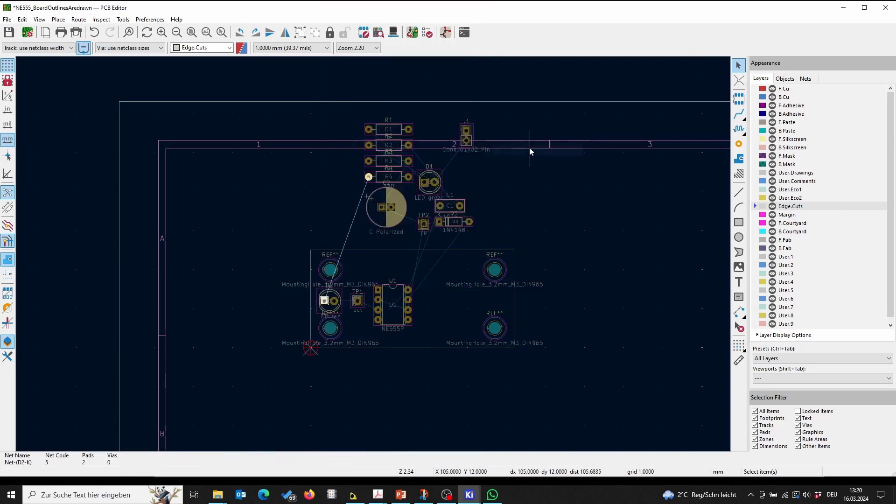
# Step: Move resistor R4 onto the board, just below LED D2 along the board's lower edge
pyautogui.click(391, 180)
pyautogui.click(390, 183)
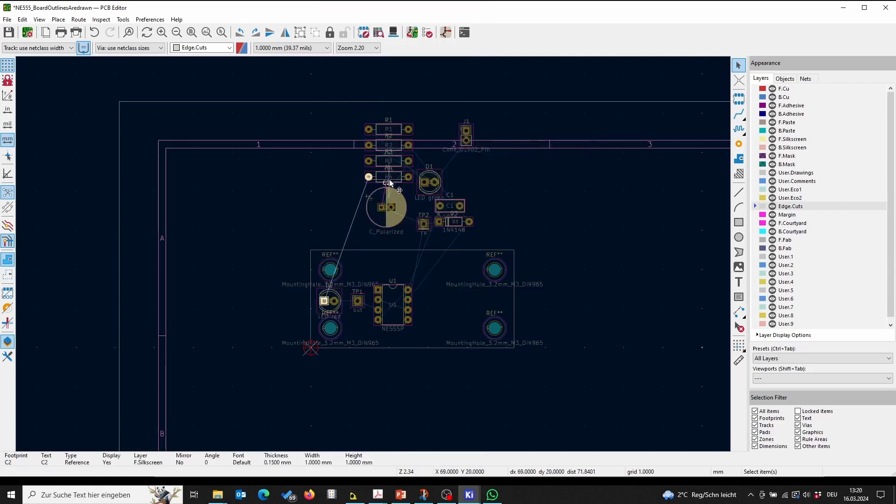
pyautogui.click(392, 181)
pyautogui.click(395, 180)
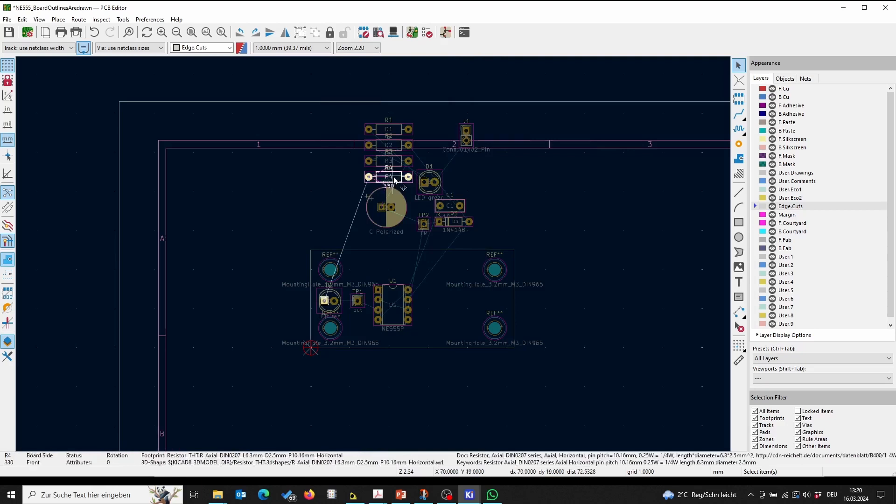
pyautogui.press('m')
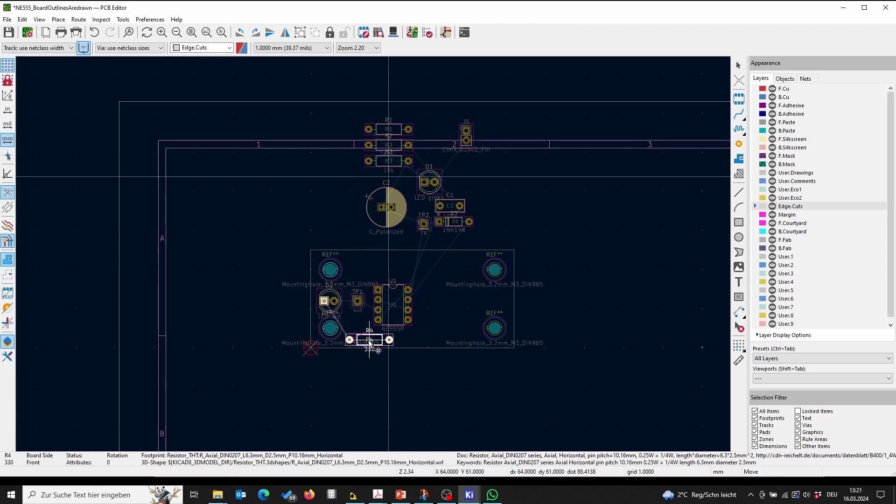
pyautogui.click(371, 343)
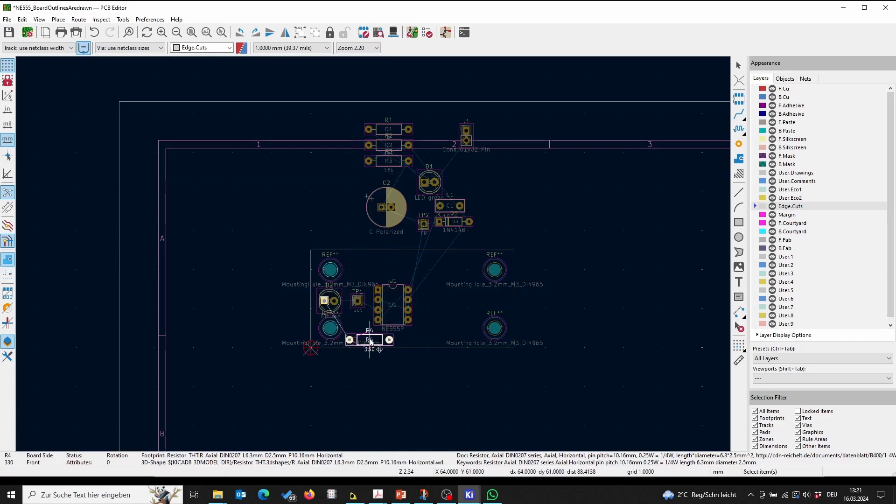
pyautogui.scroll(5, 351, 307)
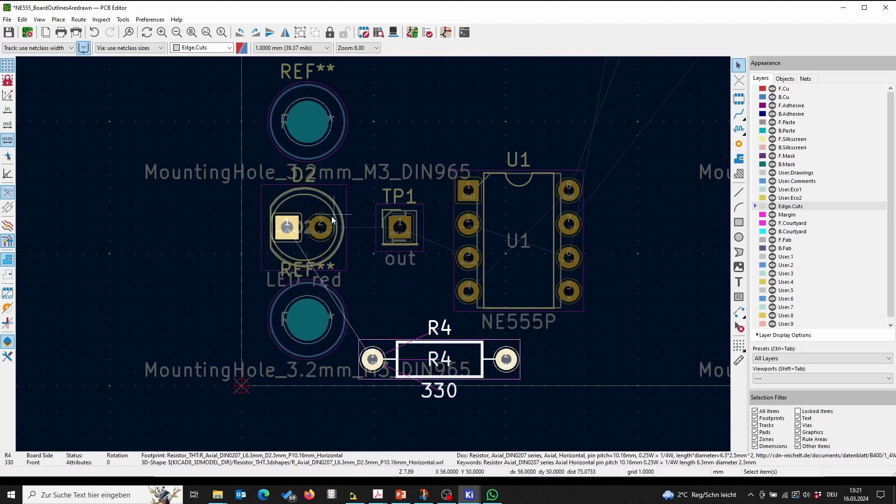
pyautogui.press('m')
pyautogui.press('Escape')
# Step: Move test point TP1 upward, above LED D2
pyautogui.click(393, 240)
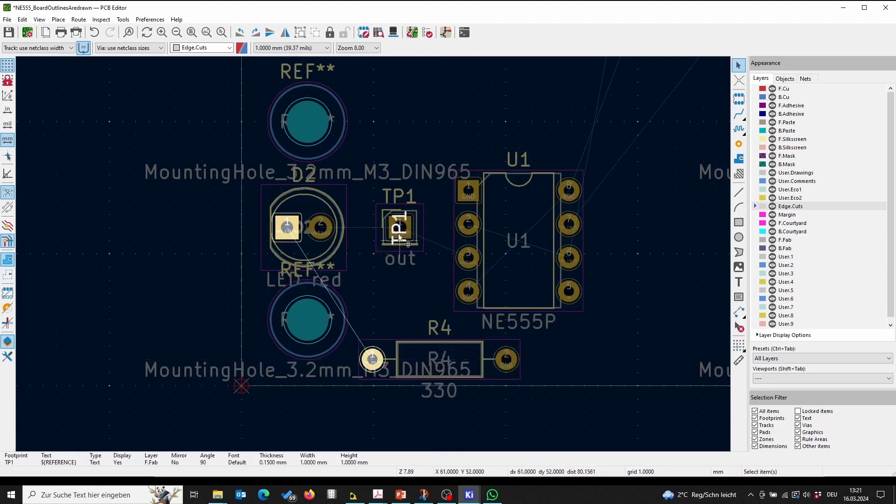
pyautogui.click(419, 224)
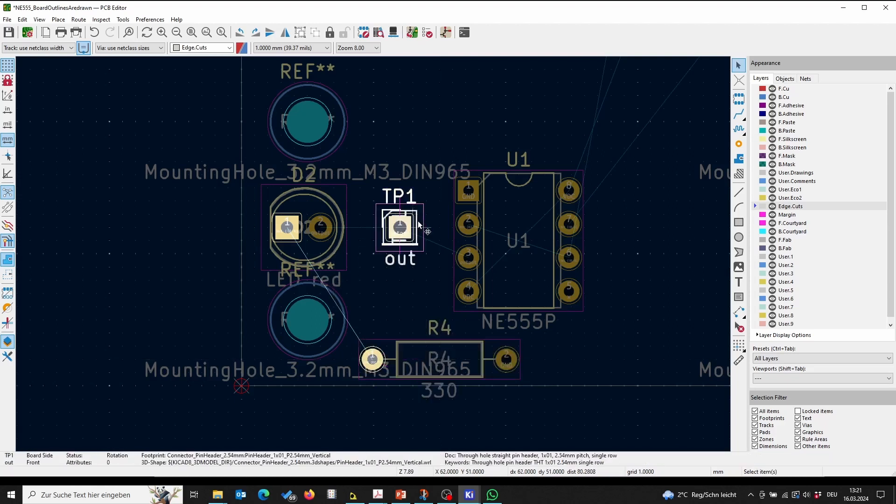
pyautogui.moveTo(418, 220); pyautogui.dragTo(431, 155)
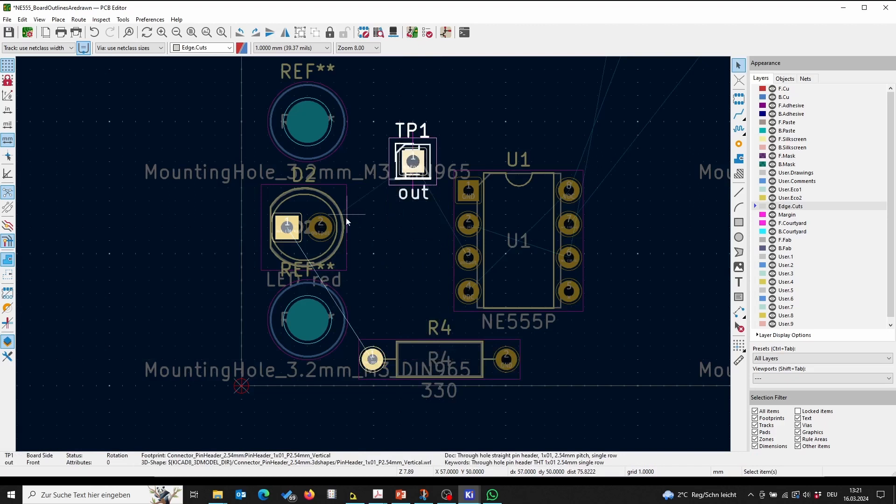
# Step: Nudge LED D2 slightly upward on the board
pyautogui.click(341, 222)
pyautogui.press('m')
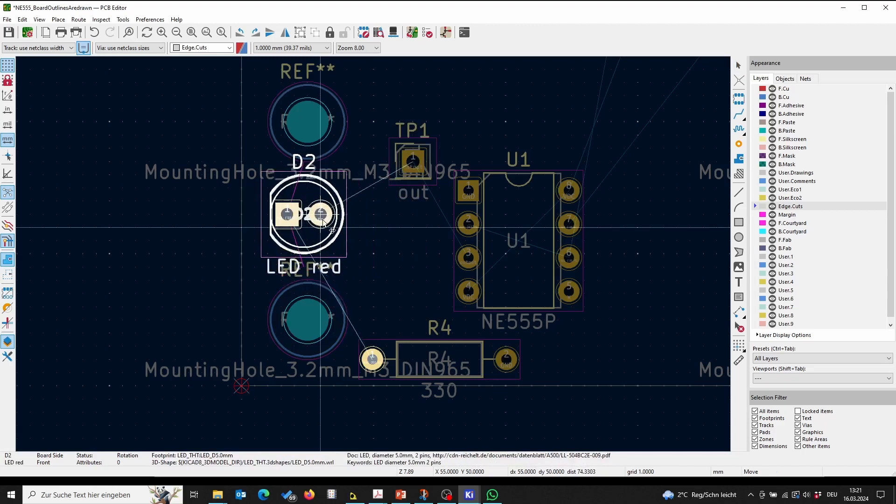
pyautogui.click(323, 221)
pyautogui.click(404, 289)
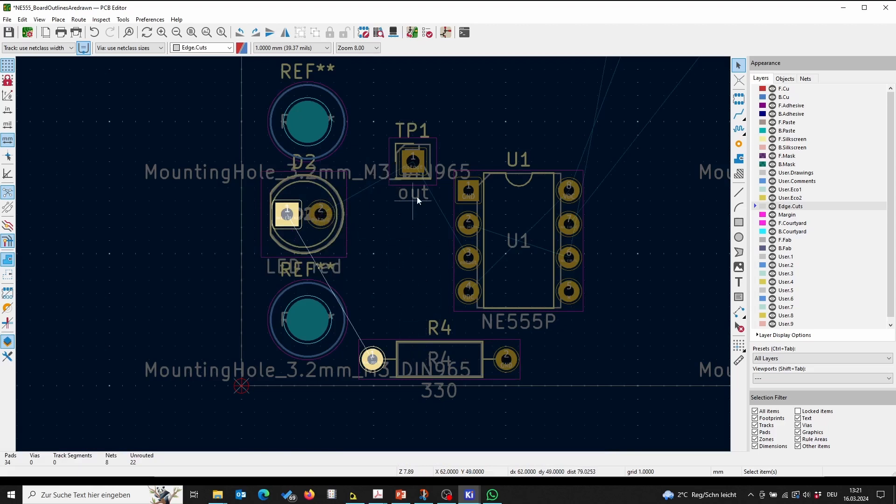
# Step: Move test point TP1 back down between D2 and U1, level with U1's pin 3
pyautogui.click(413, 174)
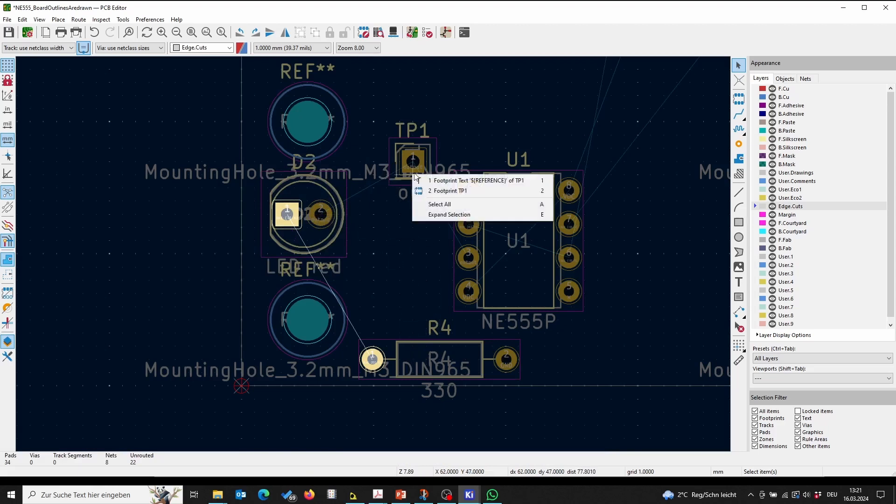
pyautogui.click(413, 174)
pyautogui.click(413, 174)
pyautogui.click(421, 154)
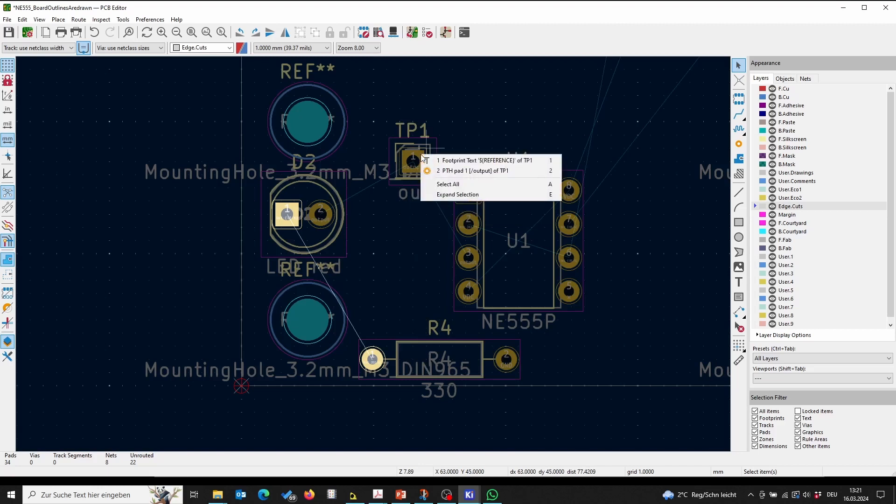
pyautogui.press('Escape')
pyautogui.press('Escape')
pyautogui.click(421, 154)
pyautogui.click(420, 152)
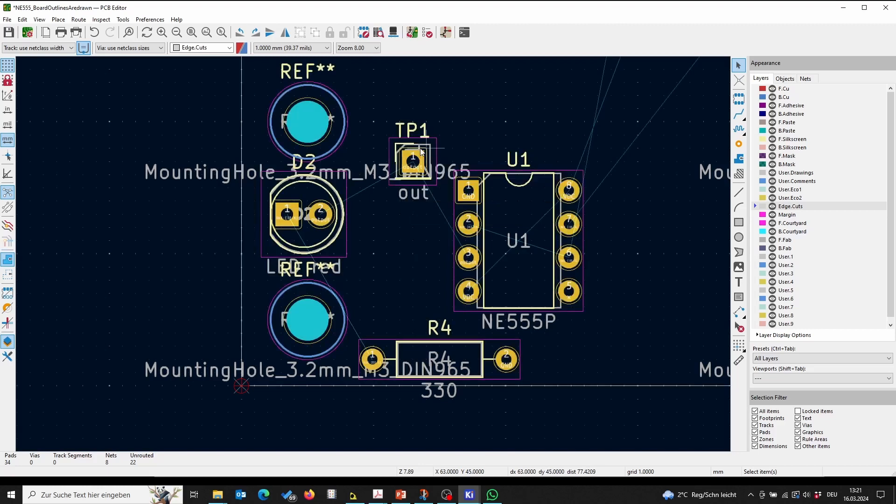
pyautogui.click(422, 153)
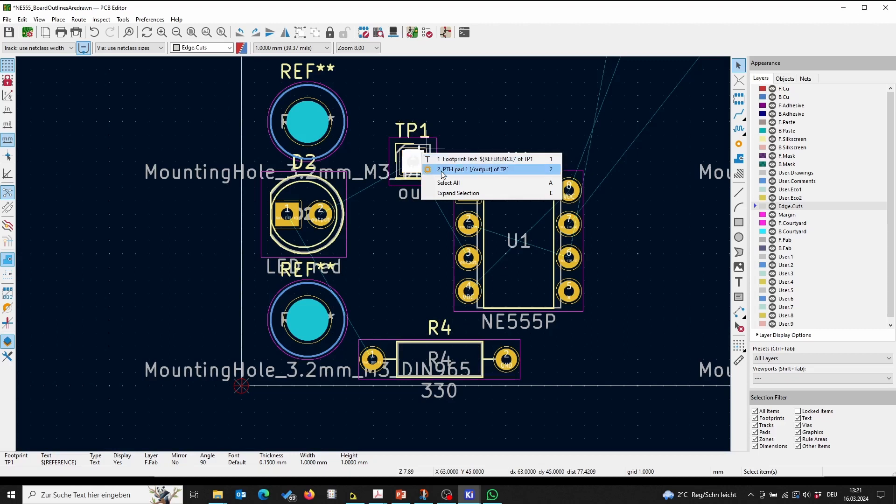
pyautogui.click(433, 159)
pyautogui.press('m')
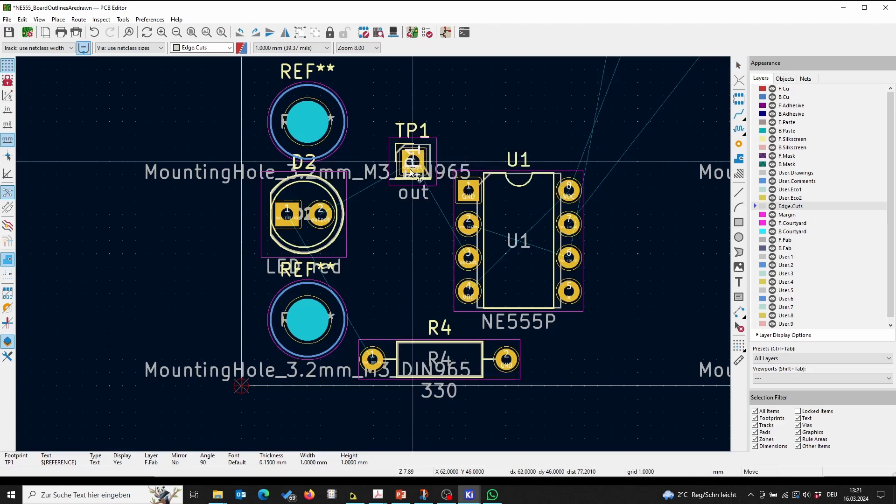
pyautogui.press('Escape')
pyautogui.click(426, 136)
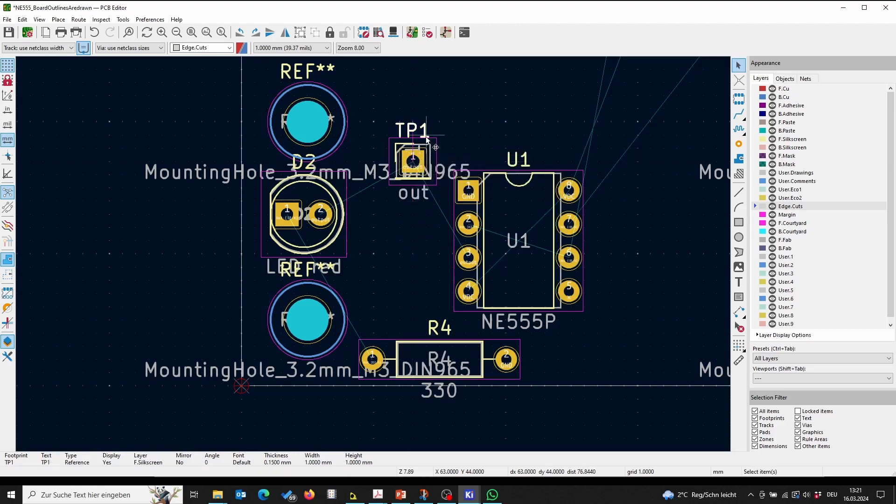
pyautogui.click(421, 152)
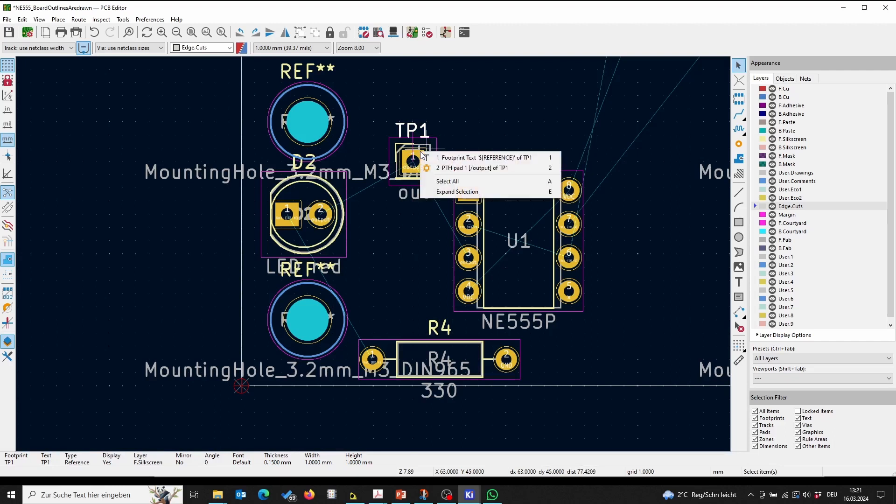
pyautogui.click(403, 171)
pyautogui.click(439, 184)
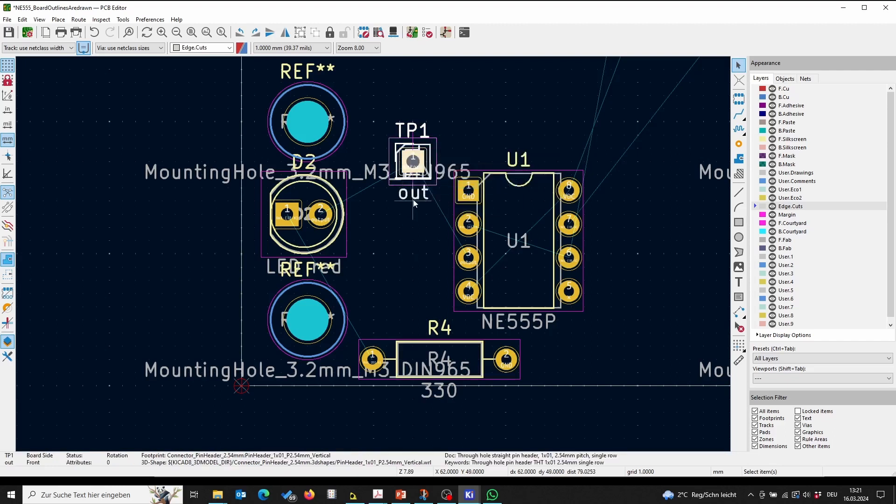
pyautogui.moveTo(408, 169); pyautogui.dragTo(398, 260)
pyautogui.press('Escape')
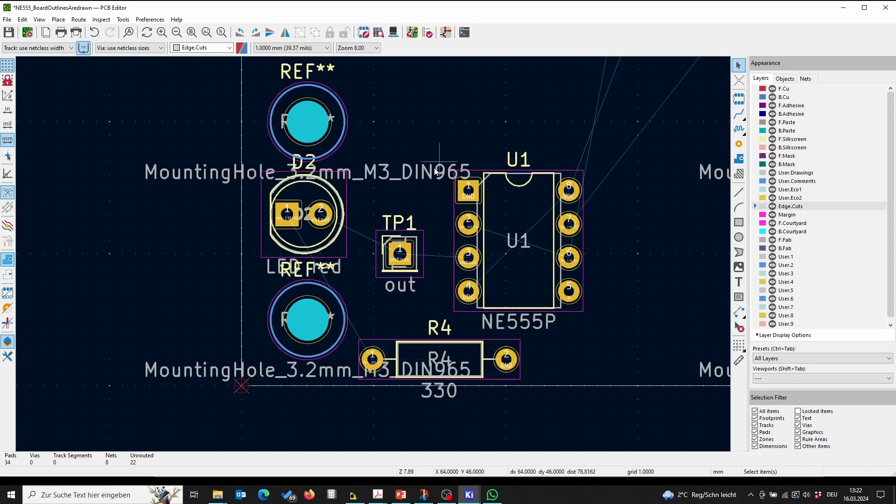
pyautogui.scroll(-3, 435, 172)
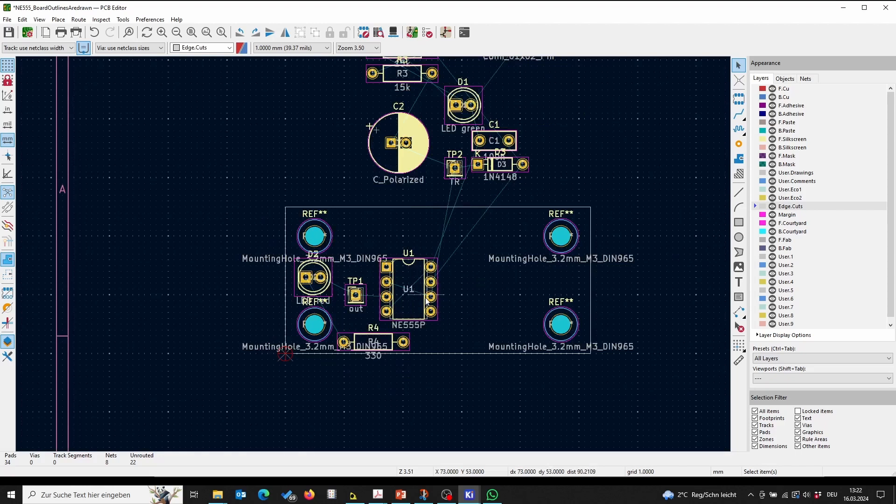
pyautogui.scroll(5, 450, 285)
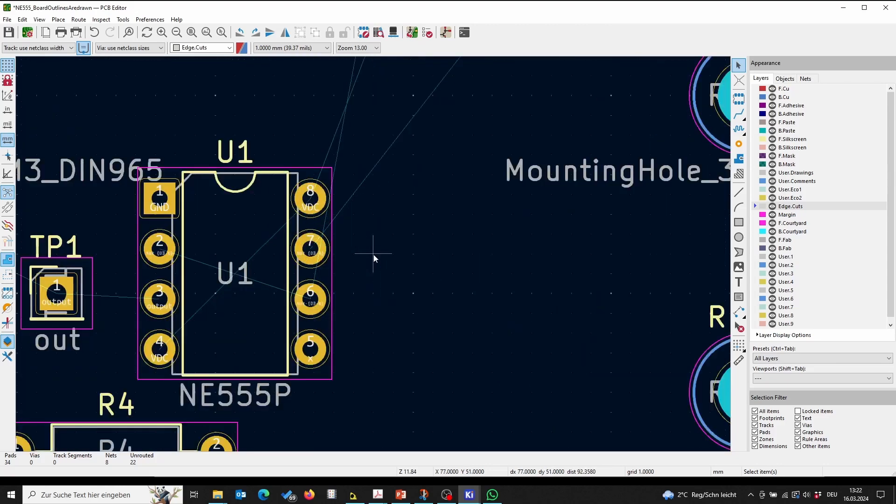
# Step: Inspect the pin net labels on U1 and the surrounding components closely
pyautogui.scroll(2, 374, 253)
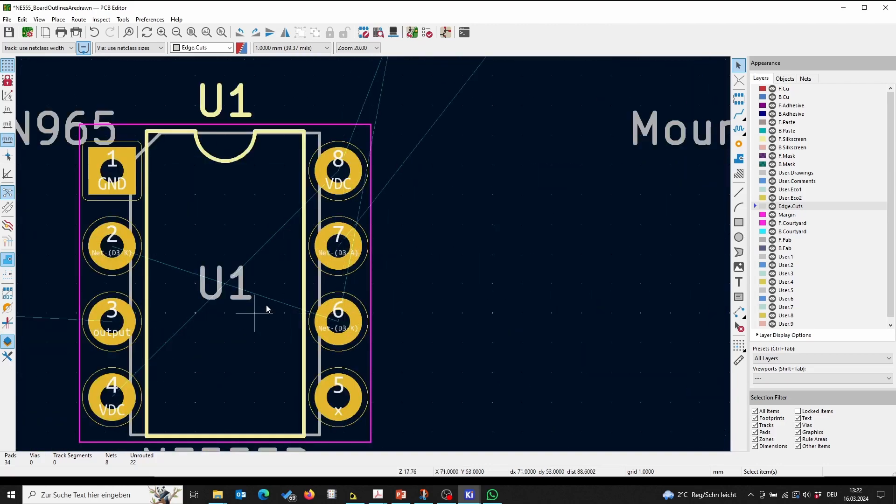
pyautogui.click(250, 158)
pyautogui.click(496, 179)
pyautogui.scroll(1, 178, 285)
pyautogui.scroll(-1, 179, 288)
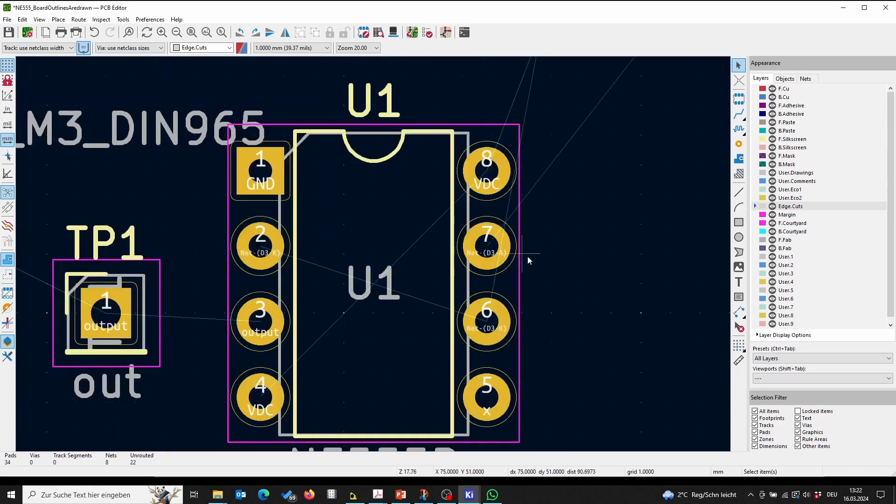
pyautogui.scroll(-1, 481, 248)
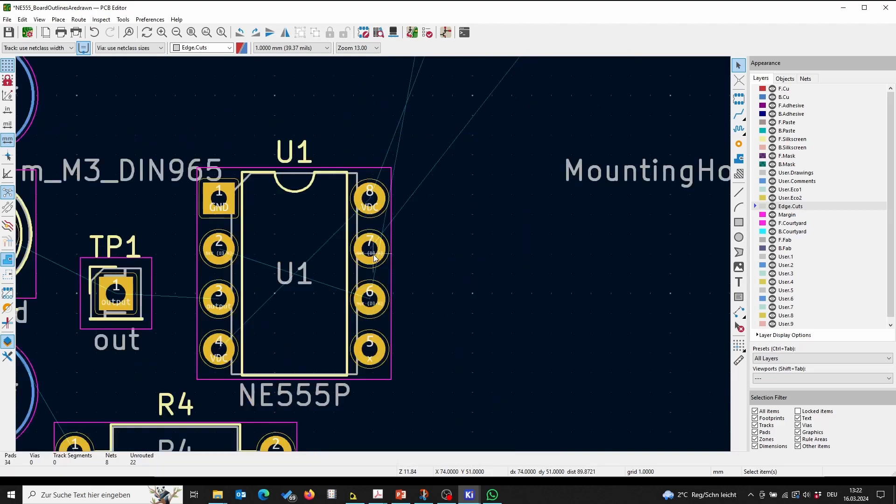
pyautogui.scroll(1, 374, 254)
pyautogui.scroll(-1, 373, 254)
pyautogui.moveTo(451, 259); pyautogui.dragTo(540, 220, button='middle')
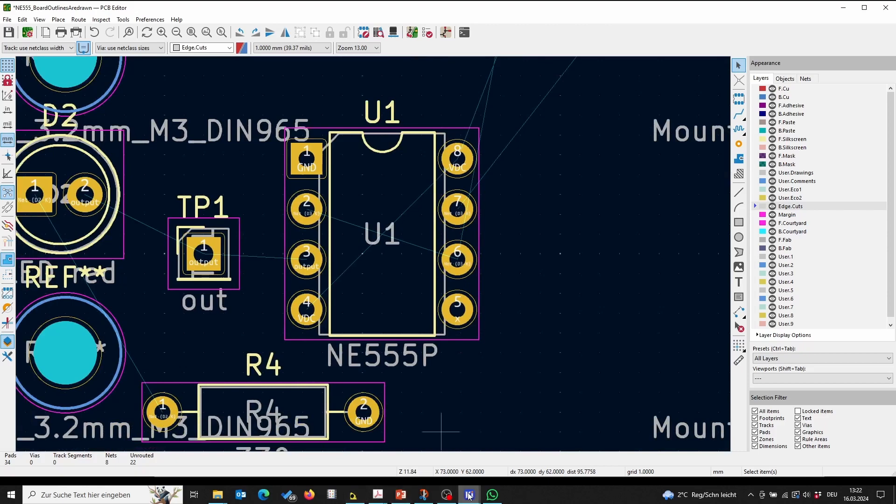
# Step: Switch to the schematic and highlight the net joining U1's DIS pin, R2, R3 and D3, then return to the board
pyautogui.moveTo(469, 496)
pyautogui.click(467, 461)
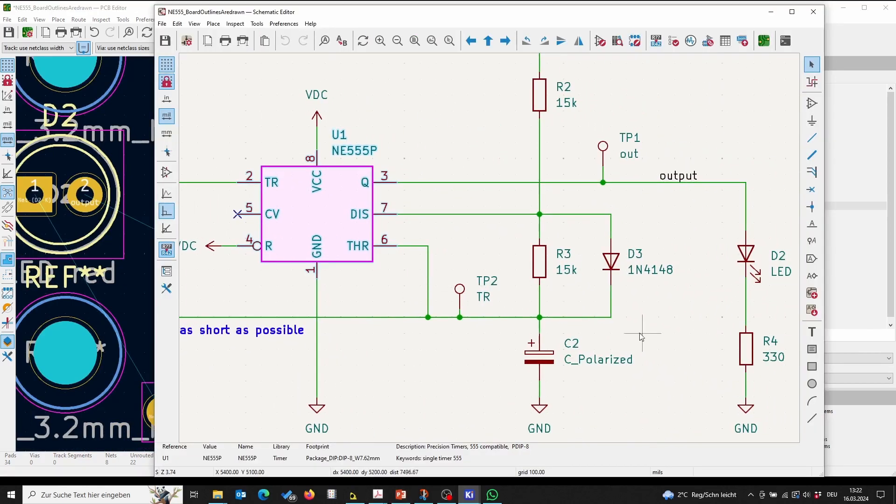
pyautogui.click(500, 217)
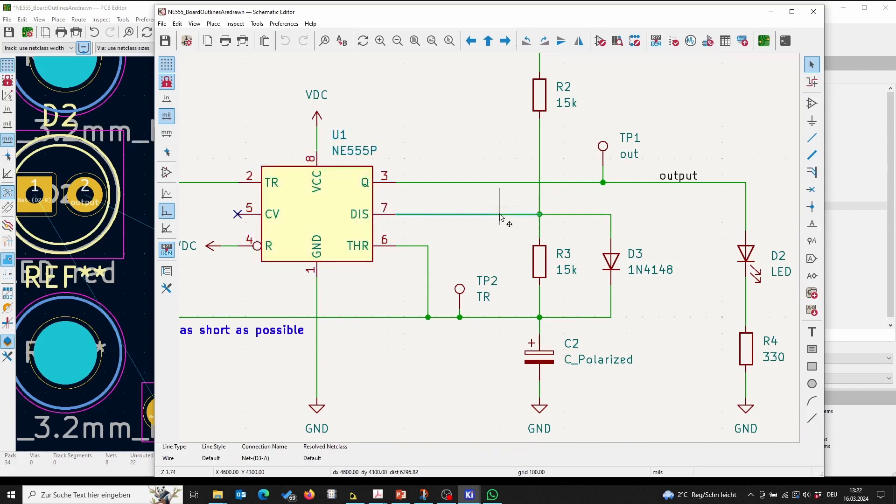
pyautogui.click(812, 81)
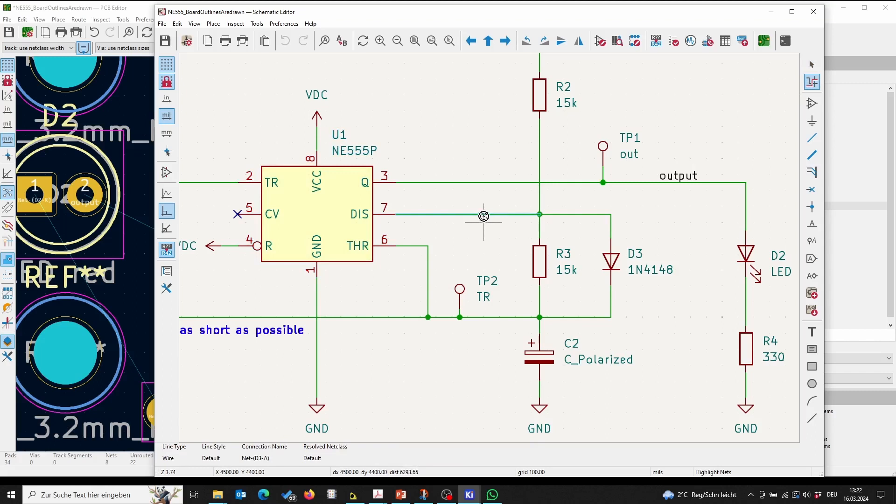
pyautogui.click(549, 213)
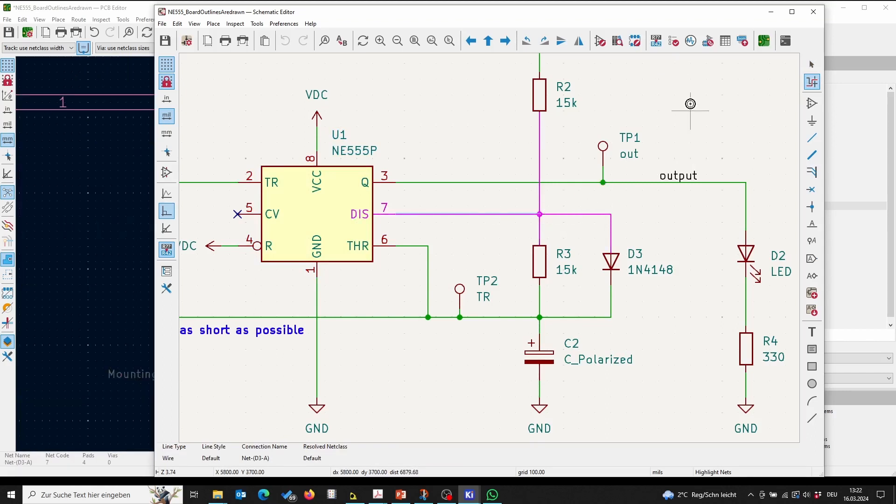
pyautogui.click(769, 12)
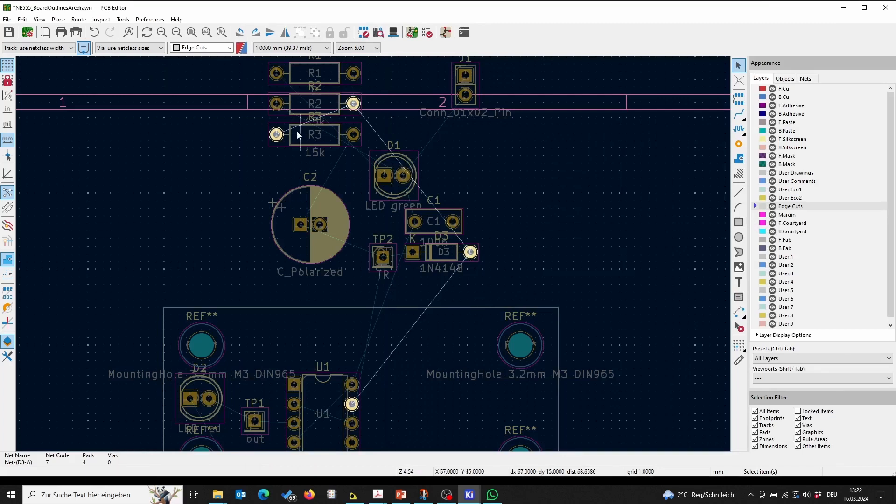
# Step: Move diode D3 onto the board to the right of U1's lower pins
pyautogui.click(441, 247)
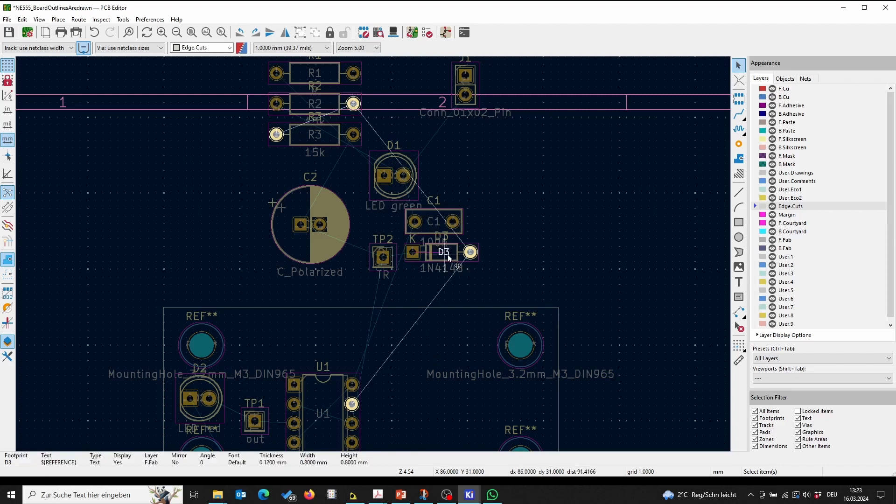
pyautogui.moveTo(448, 257); pyautogui.dragTo(435, 318)
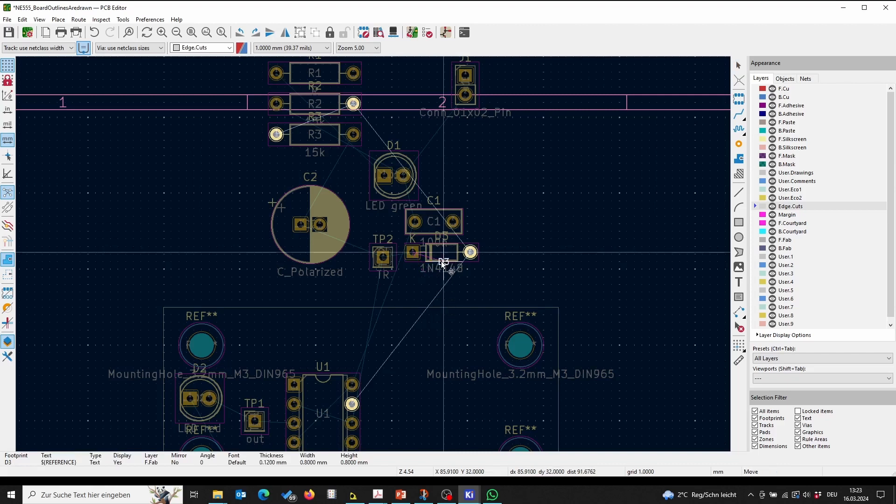
pyautogui.press('Escape')
pyautogui.click(447, 258)
pyautogui.moveTo(447, 257); pyautogui.dragTo(433, 415)
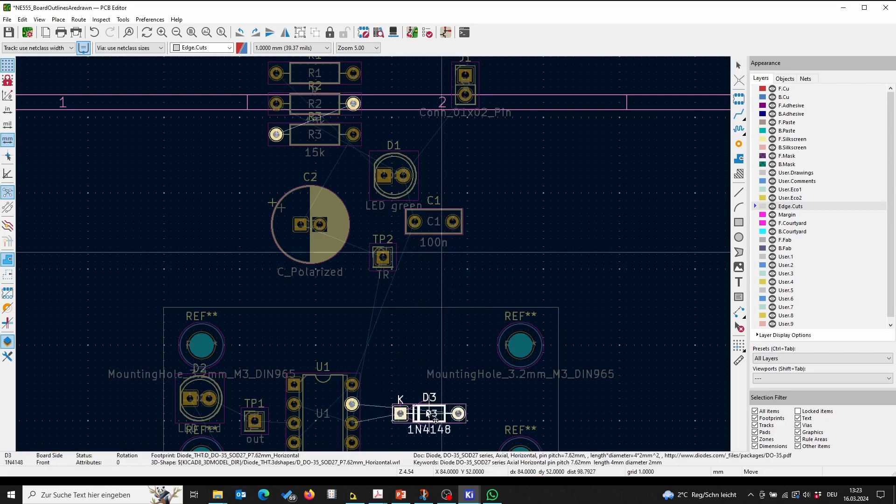
# Step: Move resistor R3 onto the board just above D3, right of U1
pyautogui.click(323, 142)
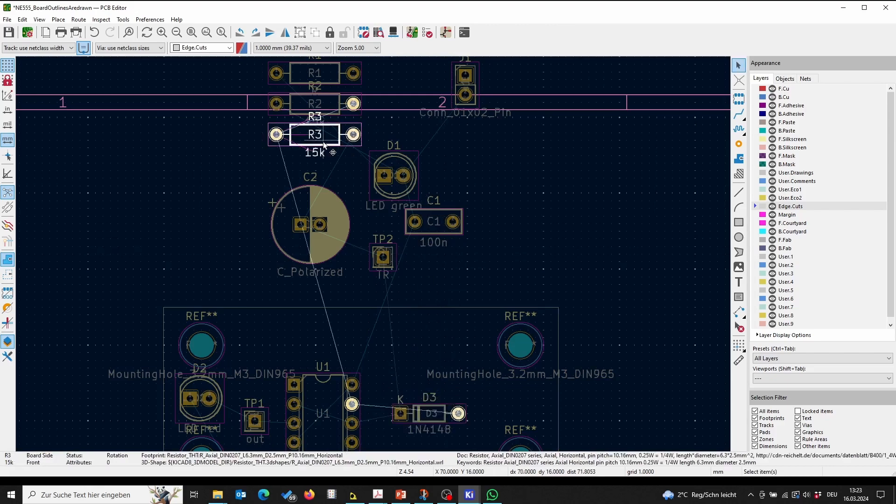
pyautogui.moveTo(323, 142); pyautogui.dragTo(422, 364)
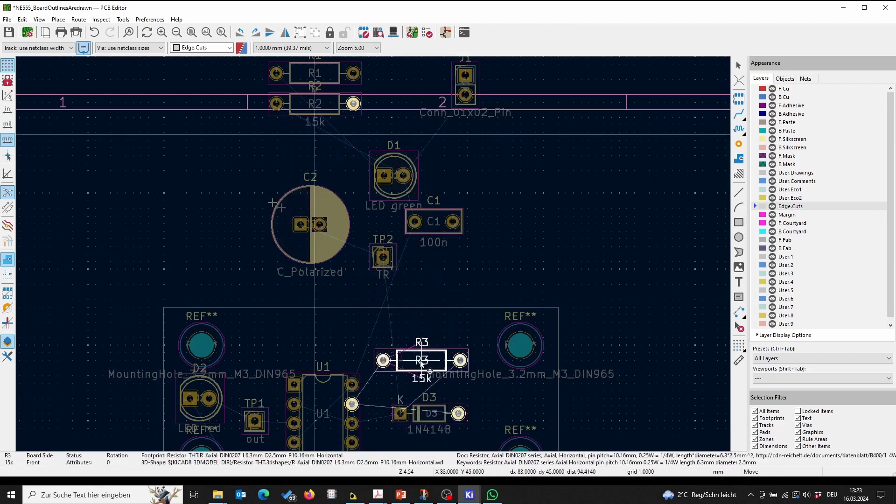
# Step: Move resistor R2 onto the board above R3
pyautogui.click(332, 105)
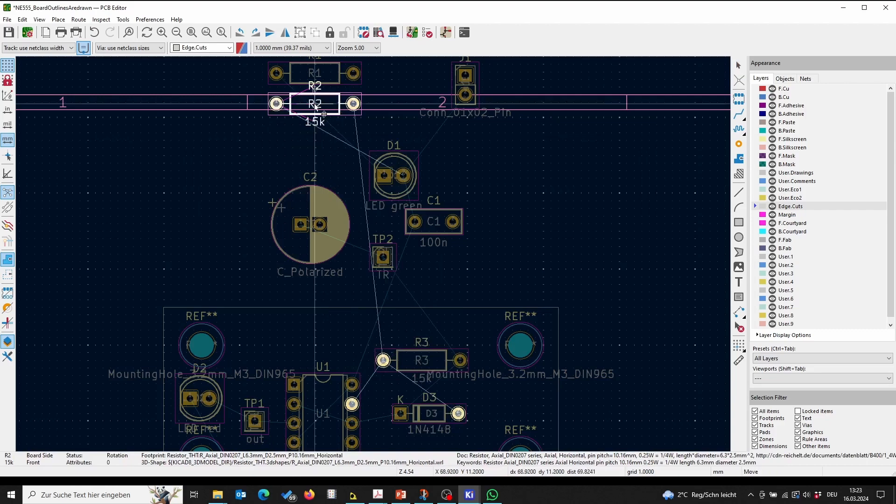
pyautogui.moveTo(333, 105); pyautogui.dragTo(417, 332)
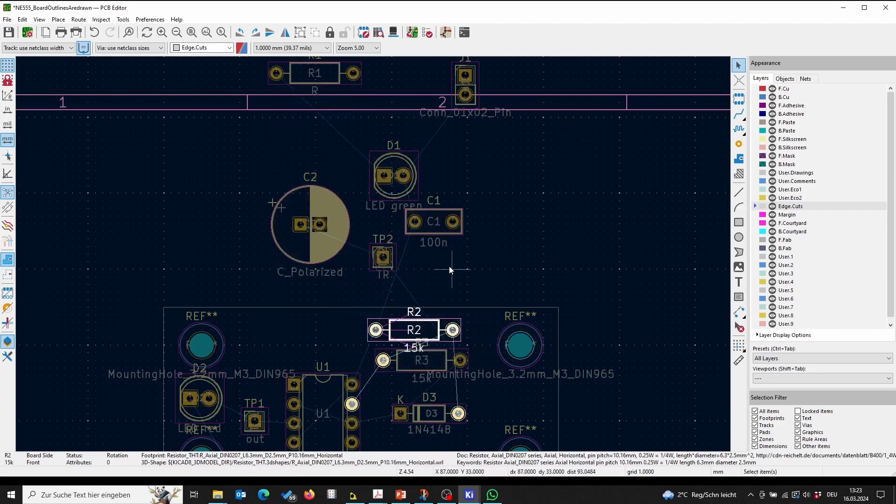
pyautogui.moveTo(506, 257); pyautogui.dragTo(519, 129, button='middle')
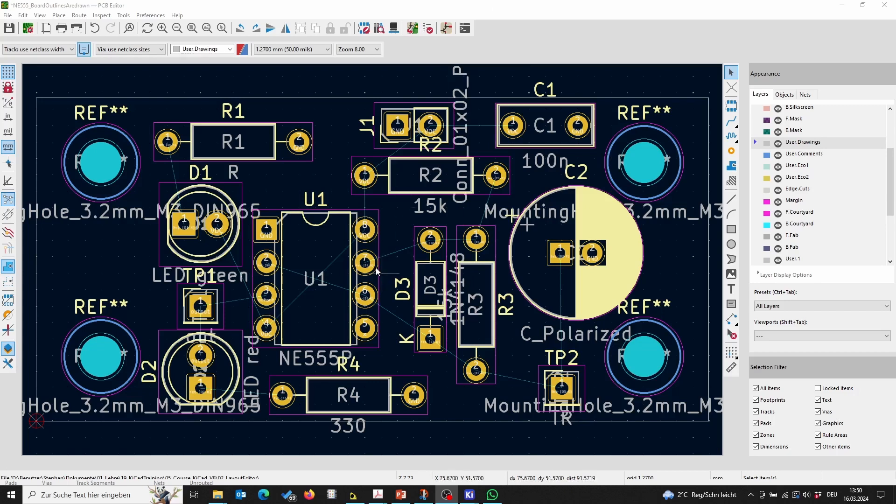
# Step: Switch to the schematic and highlight the net joining TR, THR, TP2 and C2, then return to the board
pyautogui.moveTo(470, 495)
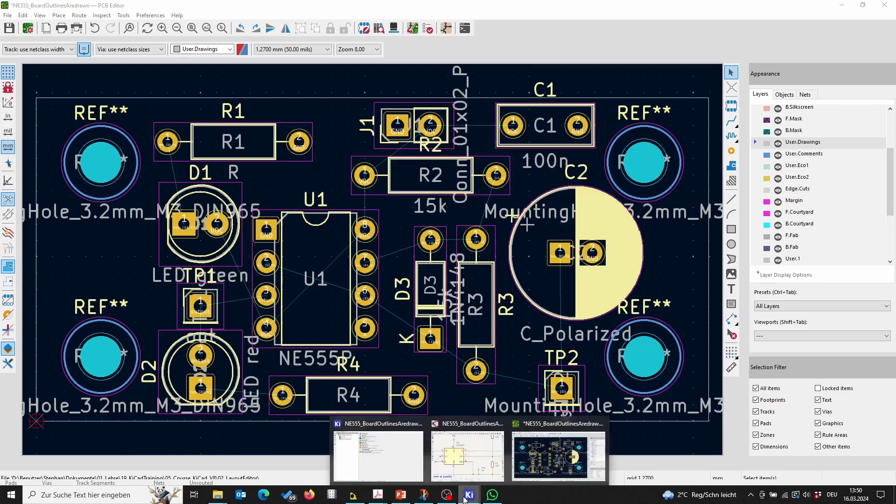
pyautogui.click(469, 462)
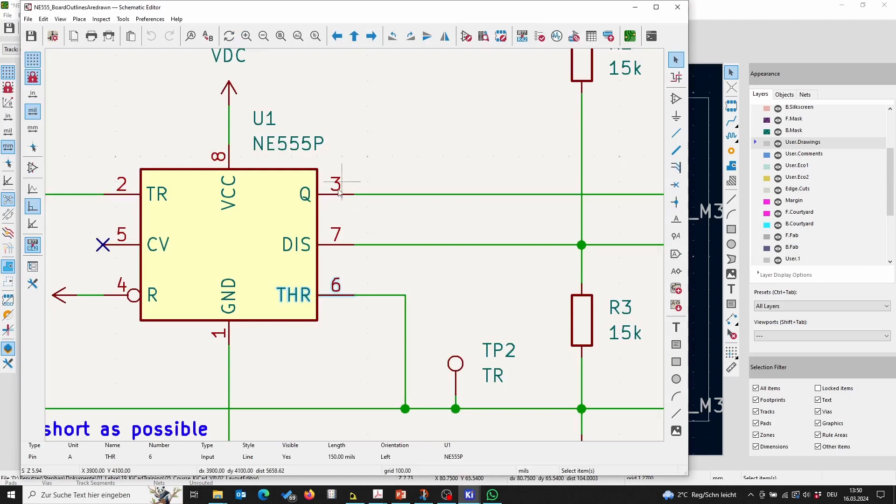
pyautogui.scroll(-3, 342, 199)
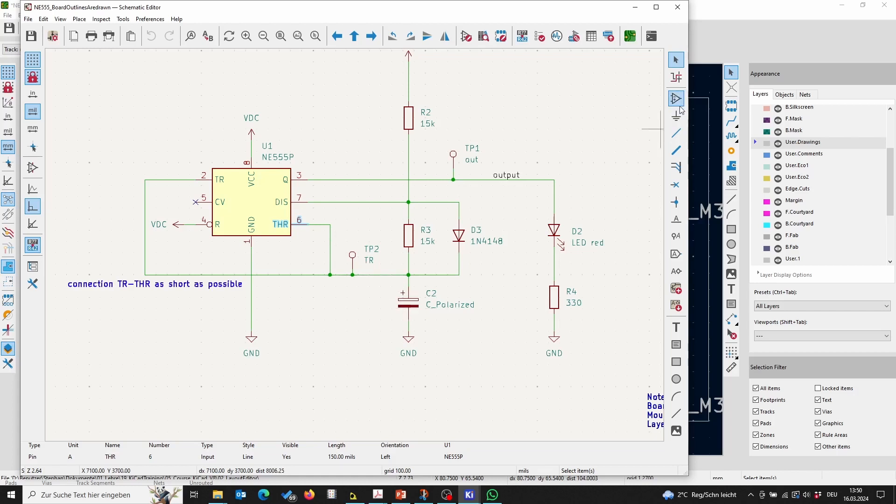
pyautogui.click(676, 78)
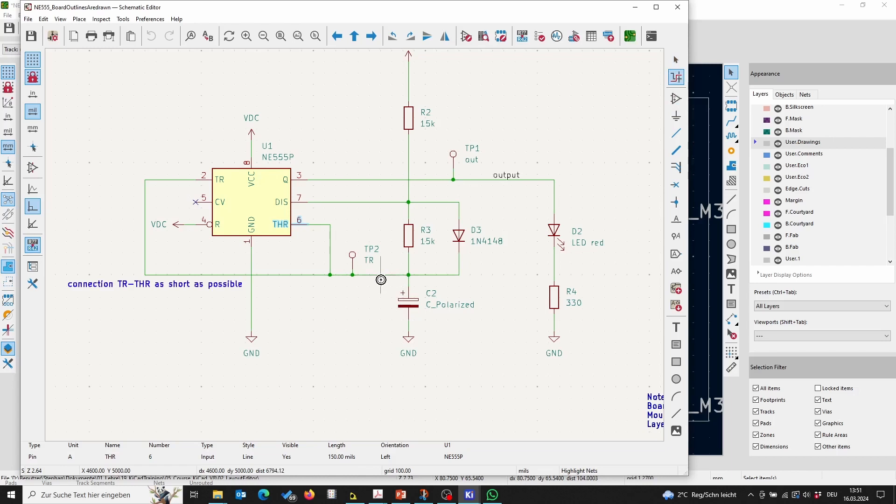
pyautogui.click(382, 277)
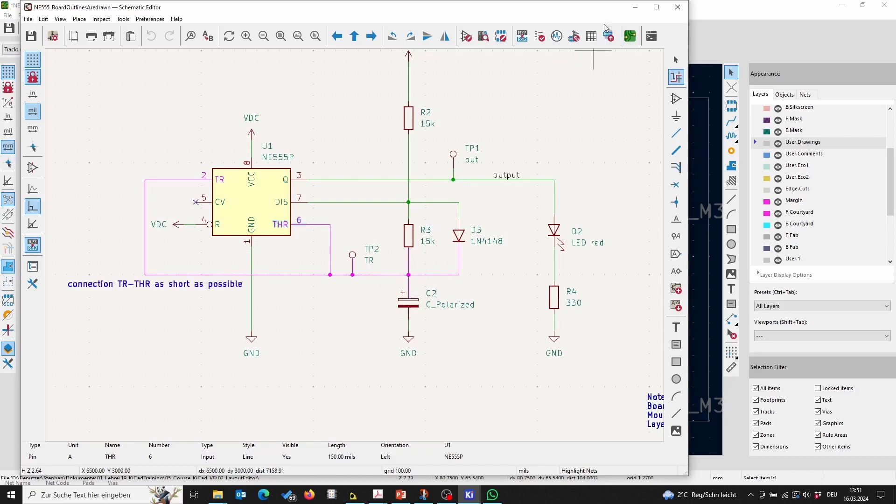
pyautogui.click(636, 7)
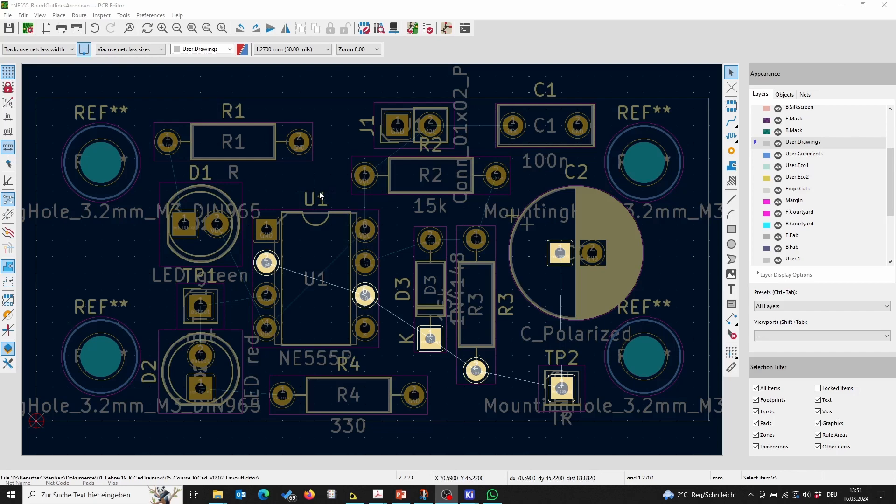
# Step: Clear the net highlighting on the board
pyautogui.rightClick(363, 292)
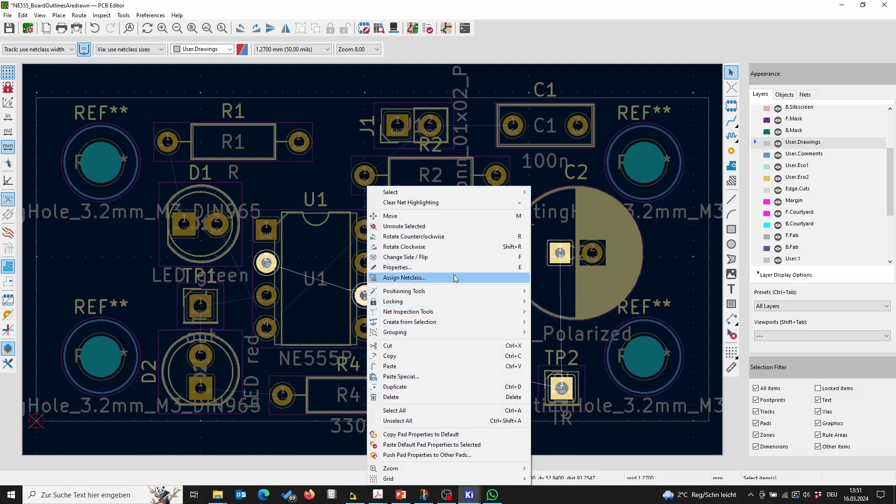
pyautogui.moveTo(455, 314)
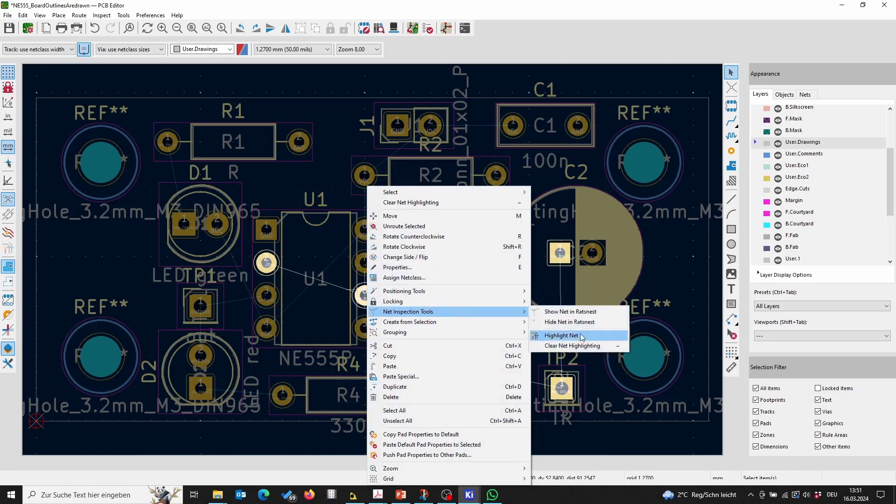
pyautogui.click(572, 345)
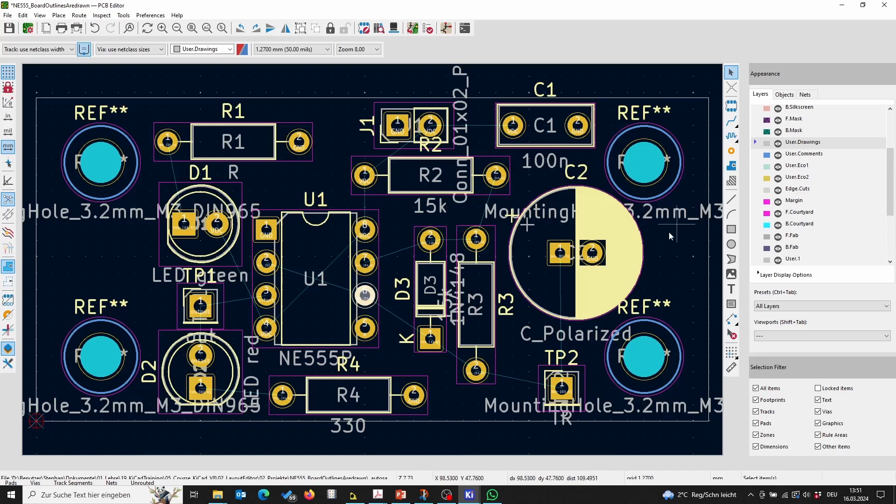
# Step: Hide the F.Fab layer and make F.Silkscreen the active layer
pyautogui.click(779, 238)
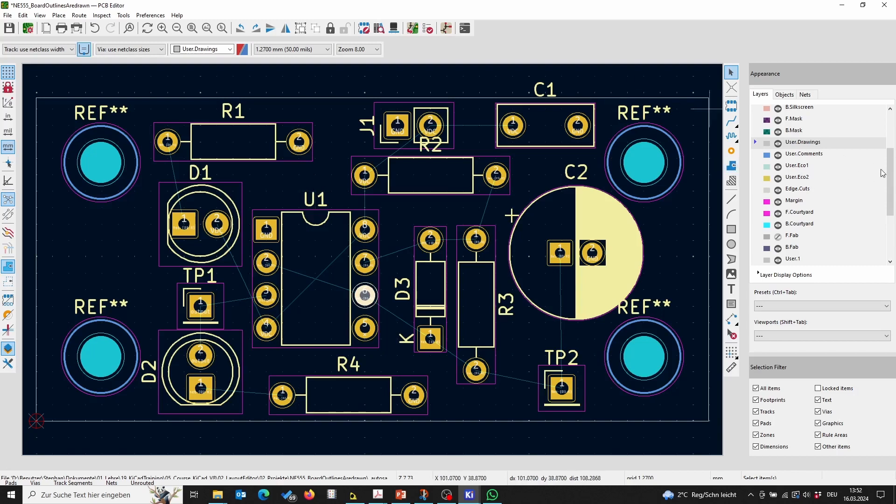
pyautogui.scroll(3, 885, 177)
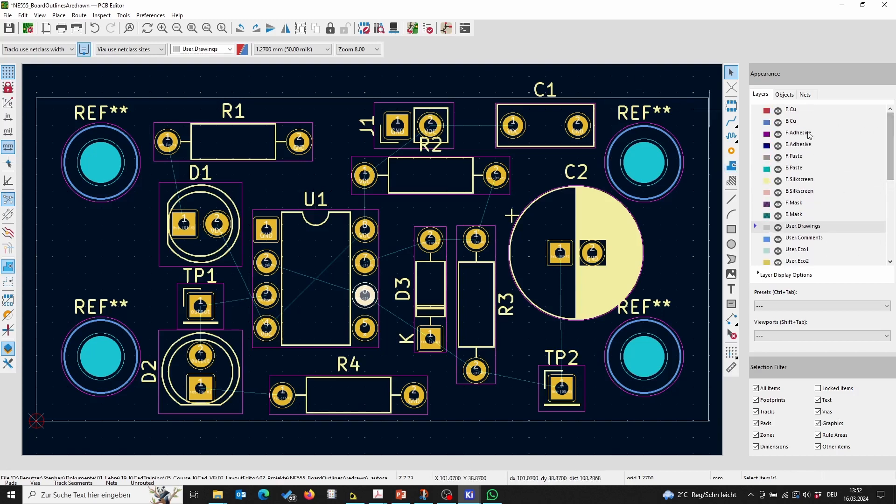
pyautogui.click(782, 181)
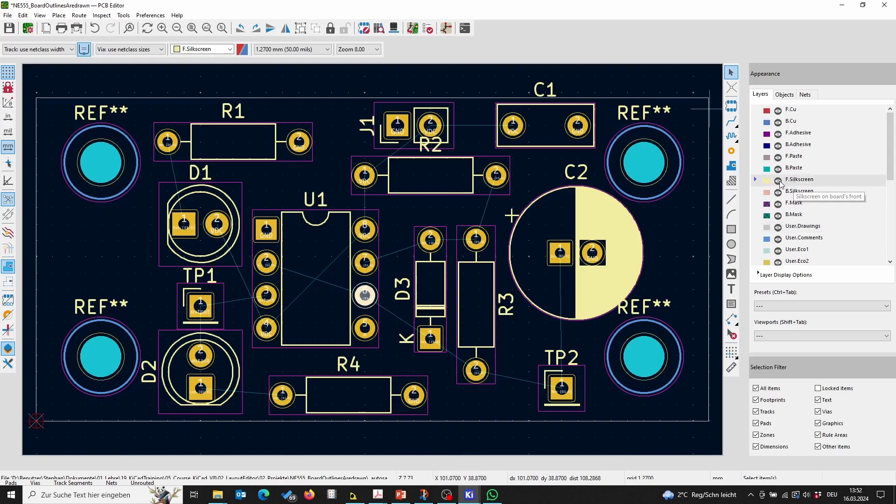
pyautogui.click(778, 181)
pyautogui.click(778, 182)
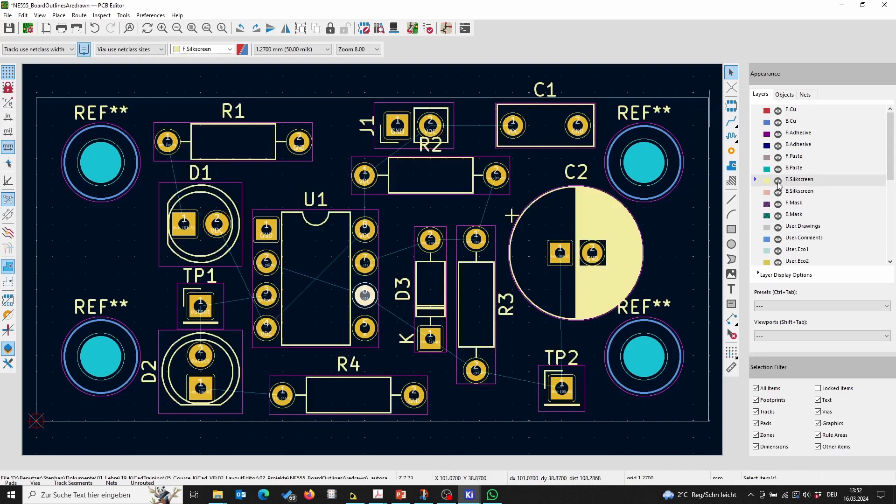
pyautogui.click(778, 181)
pyautogui.click(778, 182)
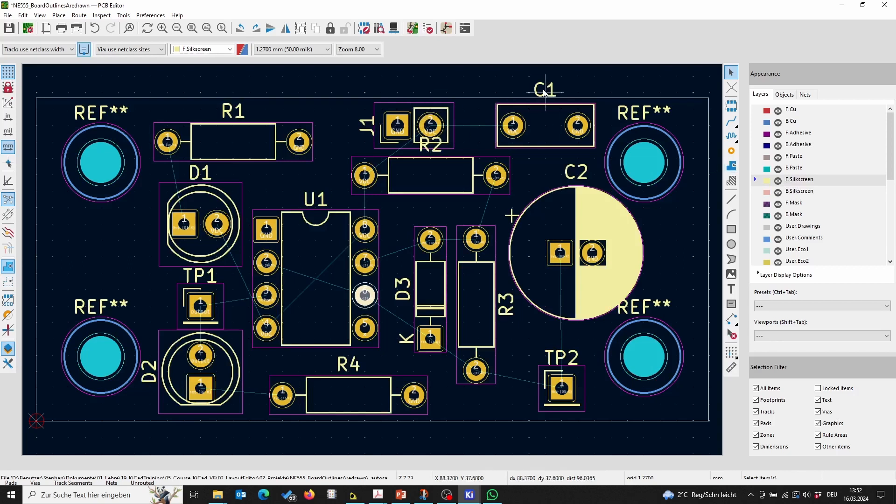
# Step: Switch to a 0.635 mm grid and reposition the C1 reference below C1 and the C2 reference beside C2
pyautogui.click(544, 93)
pyautogui.press('n')
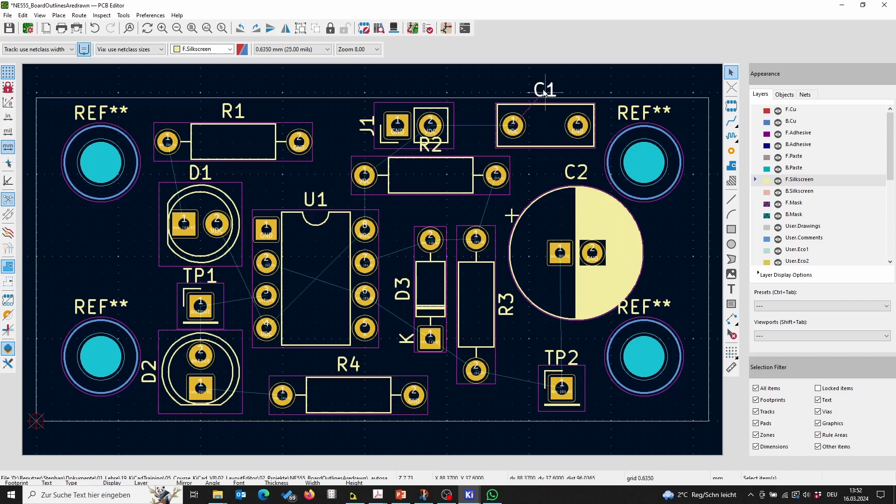
pyautogui.press('Escape')
pyautogui.moveTo(544, 92); pyautogui.dragTo(673, 254)
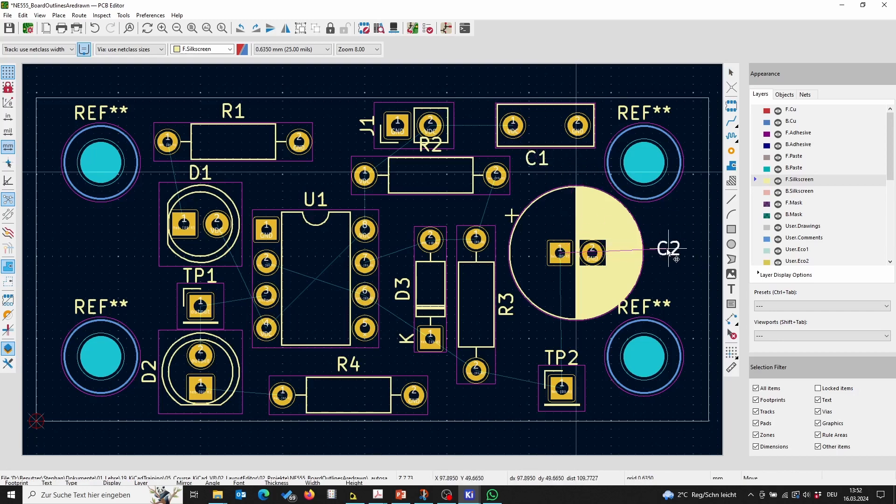
# Step: Delete the REF** text of the lower-right mounting hole
pyautogui.moveTo(652, 308); pyautogui.dragTo(671, 305)
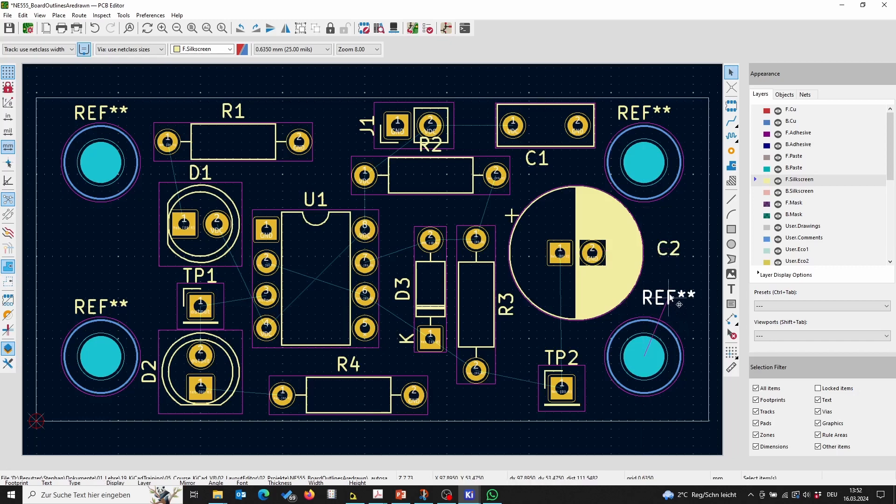
pyautogui.press('Delete')
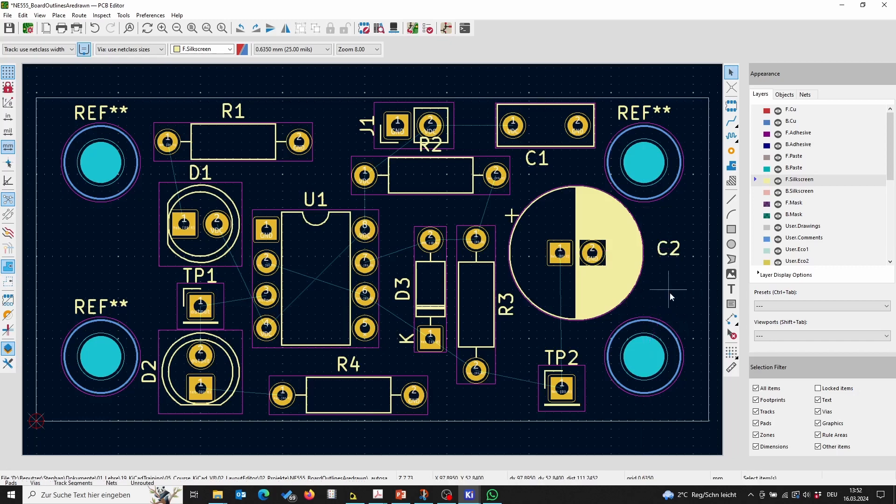
# Step: Delete the REF** texts of the remaining three mounting holes
pyautogui.click(645, 110)
pyautogui.press('Delete')
pyautogui.click(103, 112)
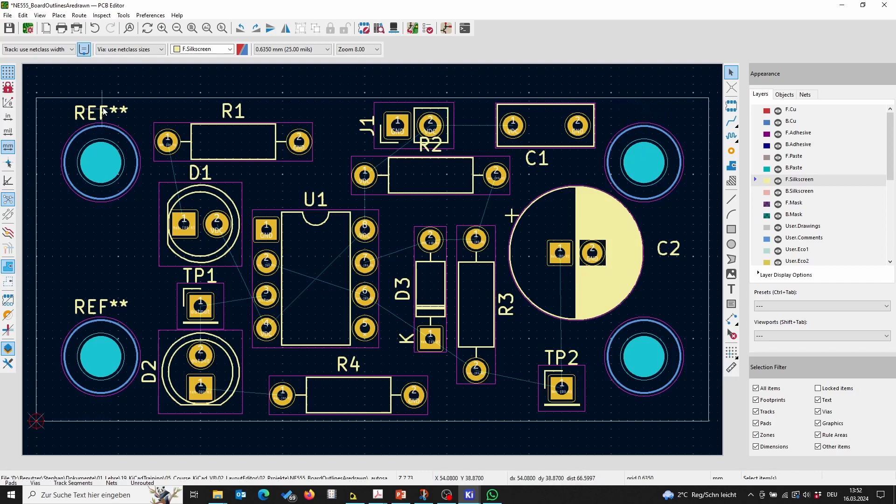
pyautogui.press('Delete')
pyautogui.click(100, 307)
pyautogui.press('Delete')
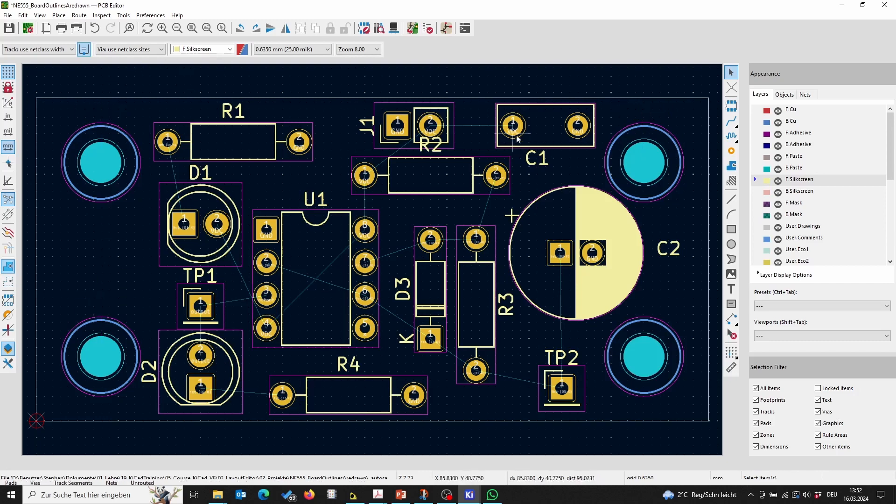
# Step: Move the R2 reference text down below the R2 resistor body
pyautogui.click(437, 147)
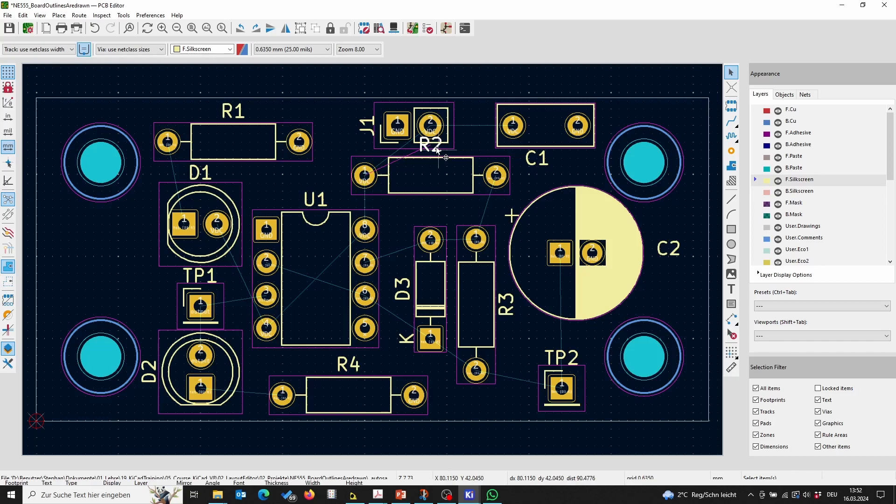
pyautogui.moveTo(437, 148); pyautogui.dragTo(435, 210)
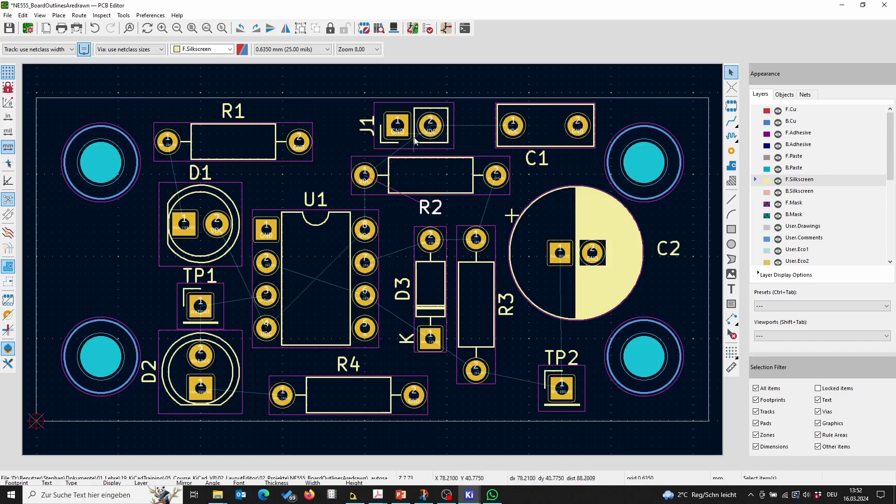
pyautogui.click(367, 125)
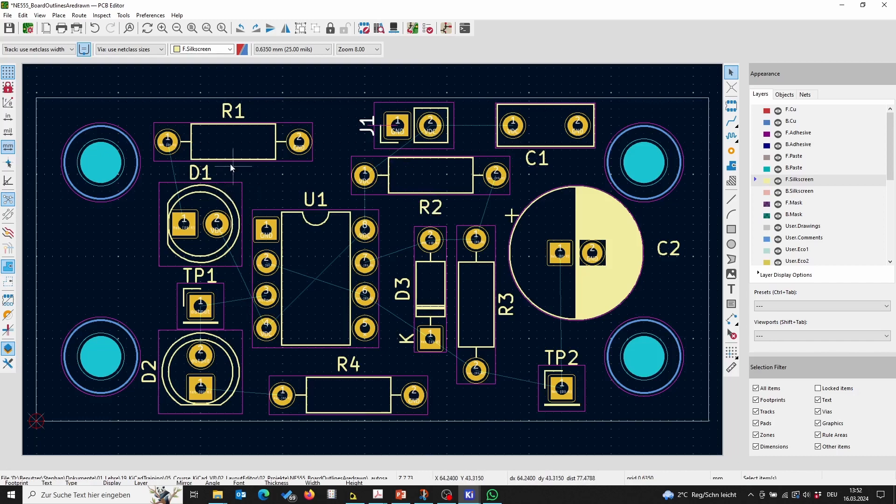
# Step: Move the TP1 reference text to the left side of the TP1 test point
pyautogui.click(201, 276)
pyautogui.moveTo(200, 275); pyautogui.dragTo(158, 306)
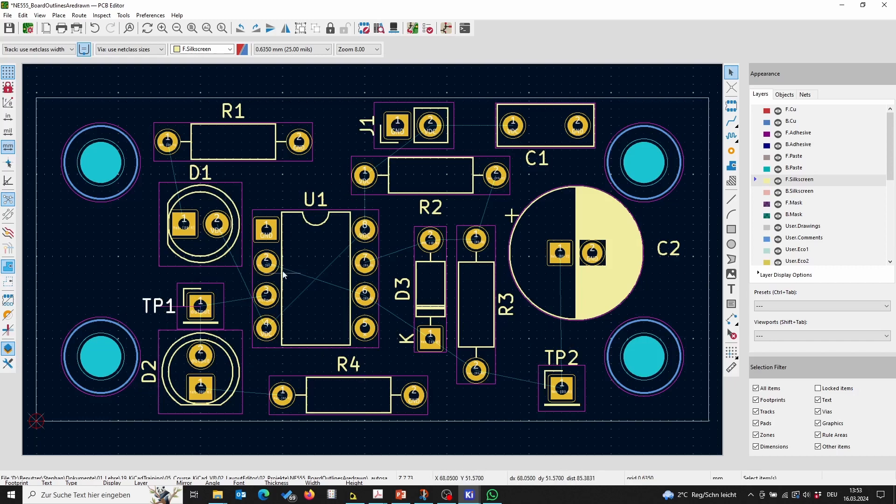
pyautogui.click(203, 311)
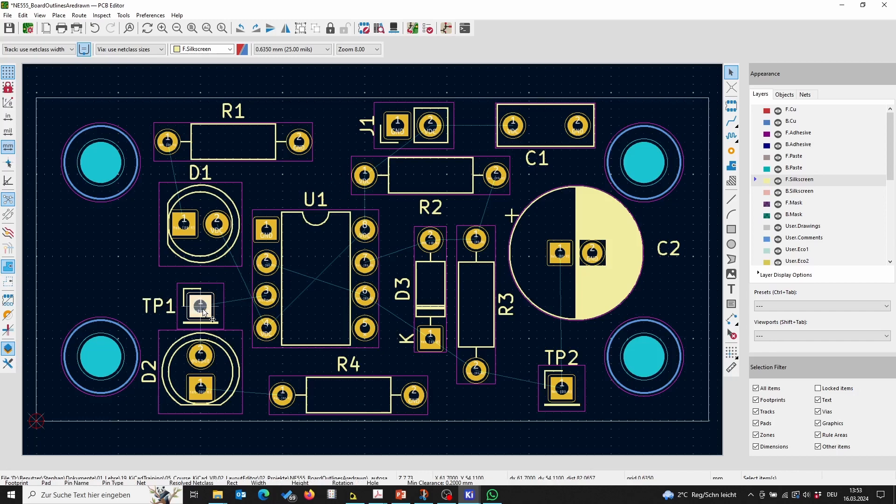
pyautogui.press('Escape')
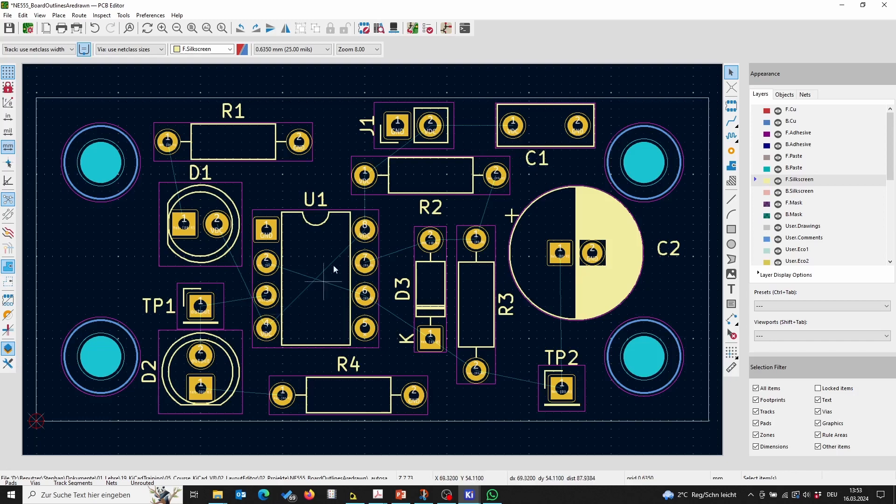
# Step: Inspect the populated board from several angles in the 3D viewer, then close it
pyautogui.click(395, 28)
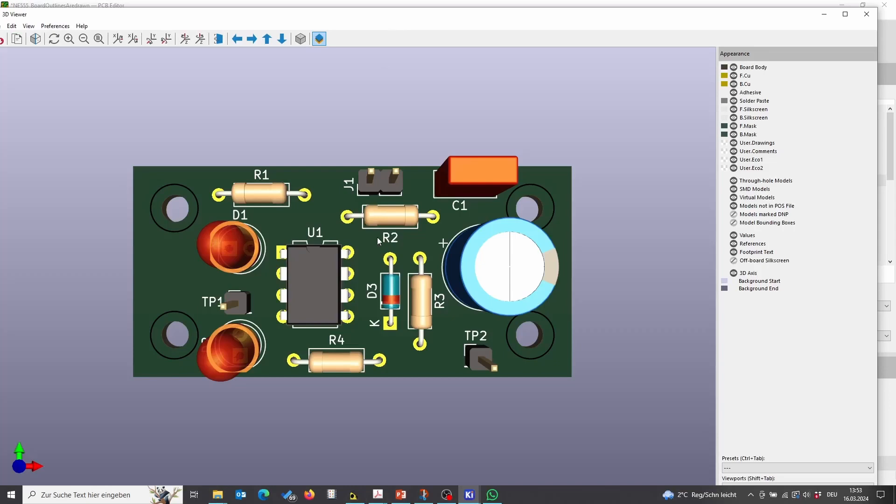
pyautogui.moveTo(372, 256); pyautogui.dragTo(349, 164)
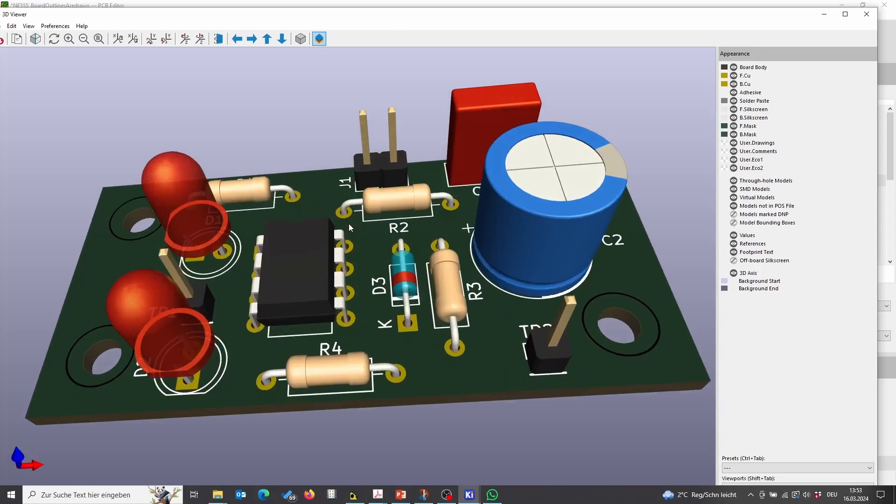
pyautogui.scroll(1, 350, 224)
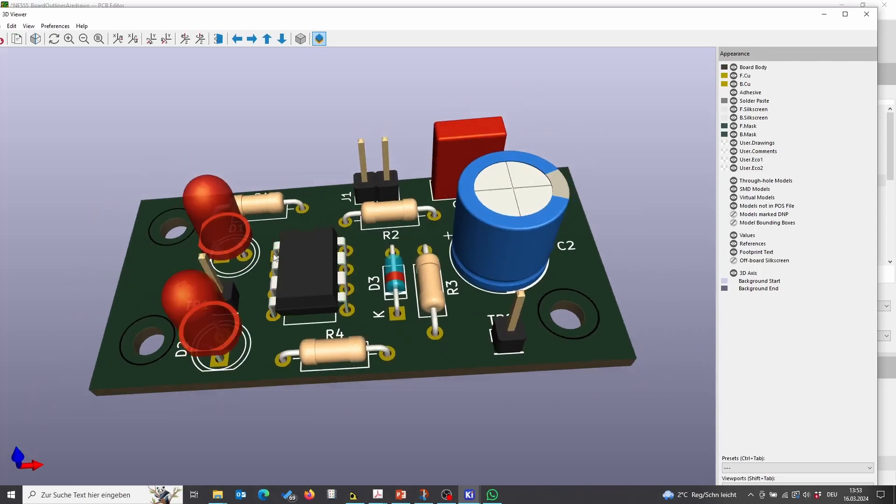
pyautogui.moveTo(435, 214); pyautogui.dragTo(570, 252)
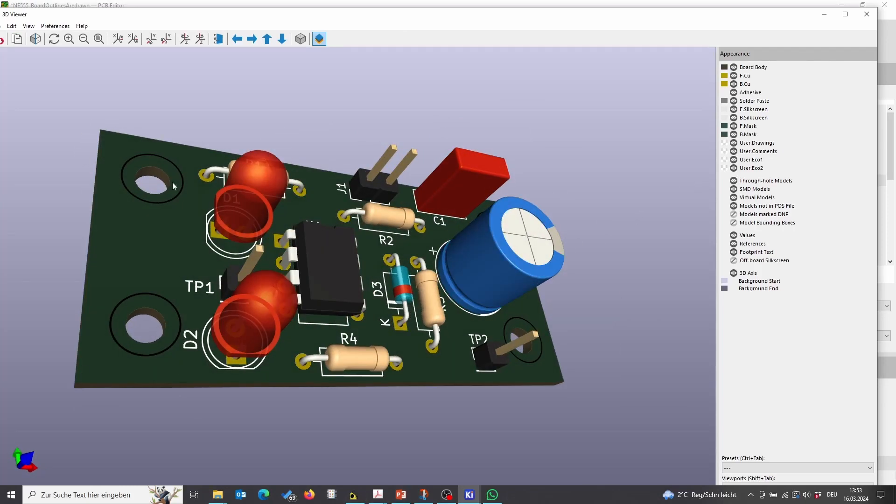
pyautogui.moveTo(172, 186); pyautogui.dragTo(135, 309)
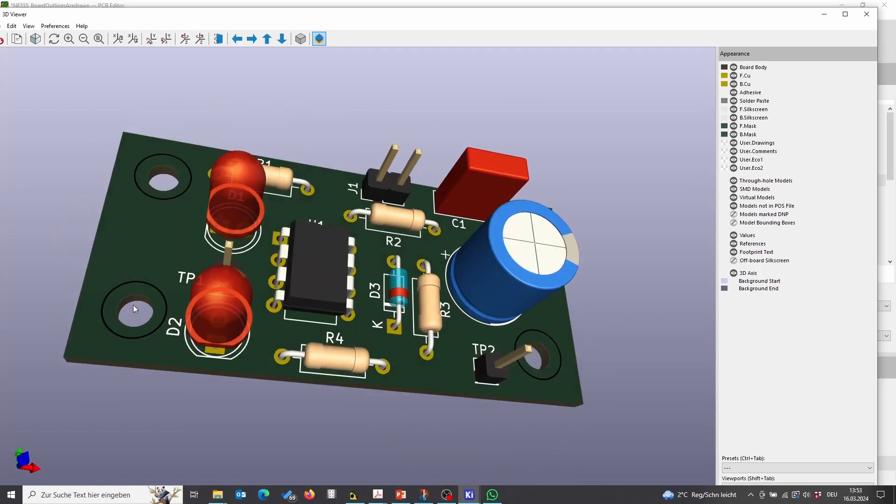
pyautogui.moveTo(304, 255); pyautogui.dragTo(333, 222)
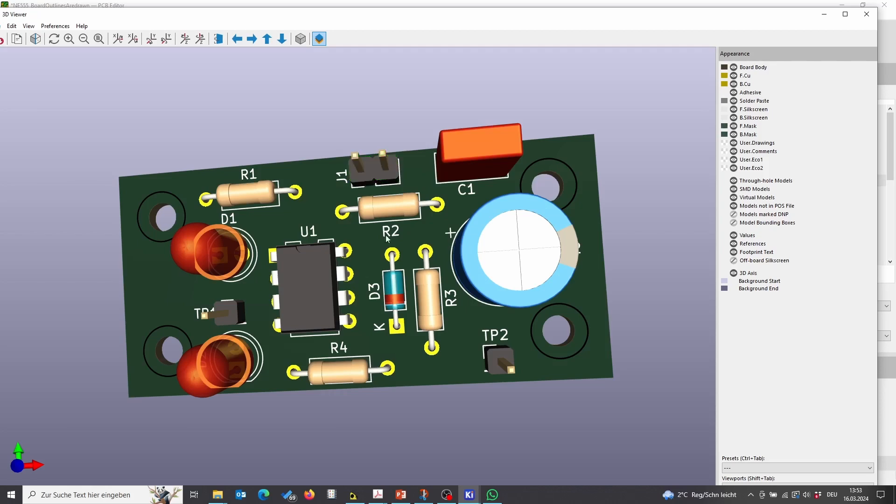
pyautogui.moveTo(380, 178); pyautogui.dragTo(346, 245)
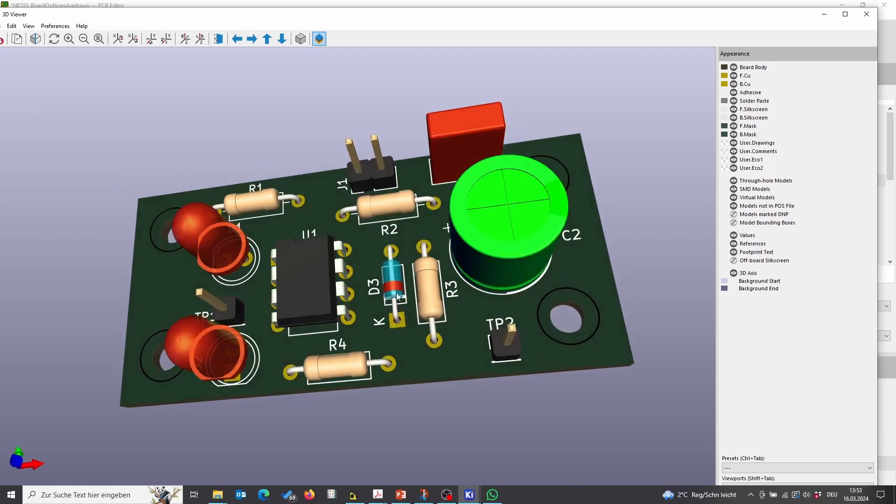
pyautogui.scroll(-1, 593, 405)
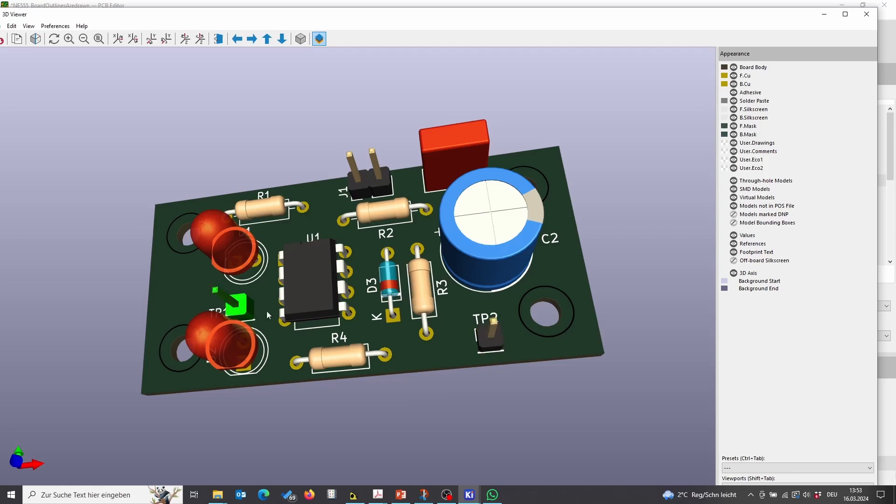
pyautogui.moveTo(236, 304); pyautogui.dragTo(445, 220)
pyautogui.moveTo(253, 322); pyautogui.dragTo(382, 272)
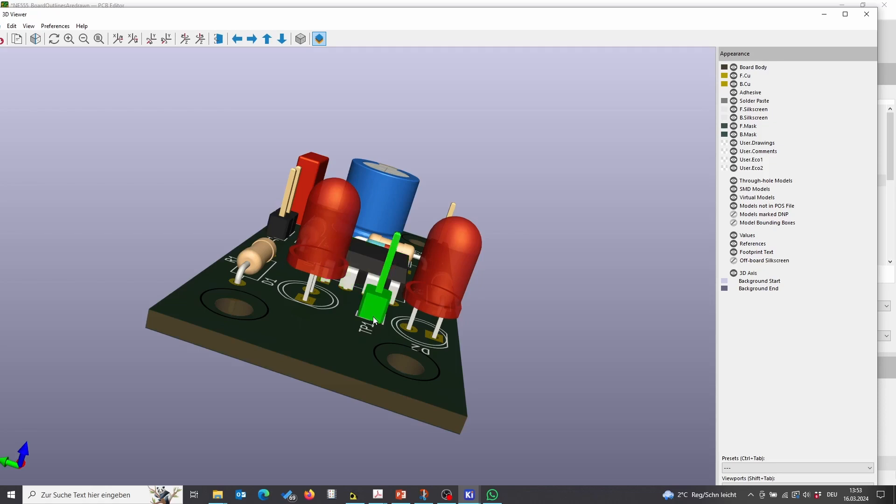
pyautogui.moveTo(374, 316); pyautogui.dragTo(271, 401)
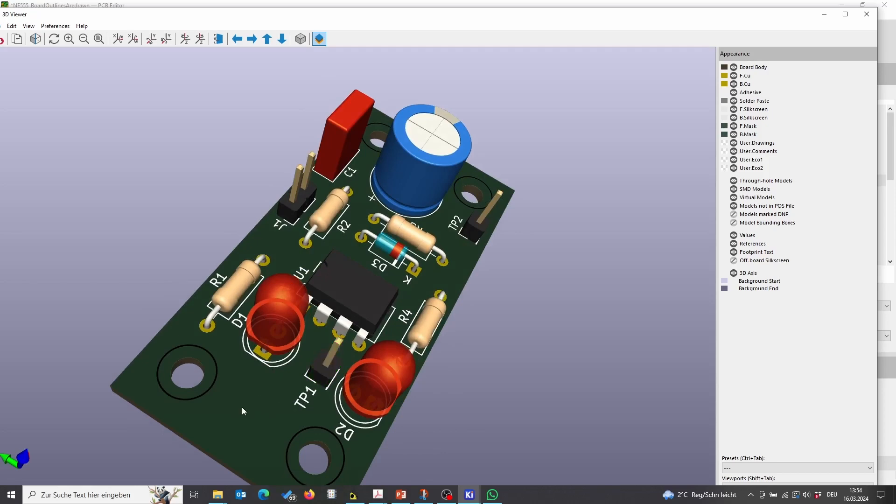
pyautogui.moveTo(248, 402); pyautogui.dragTo(191, 357)
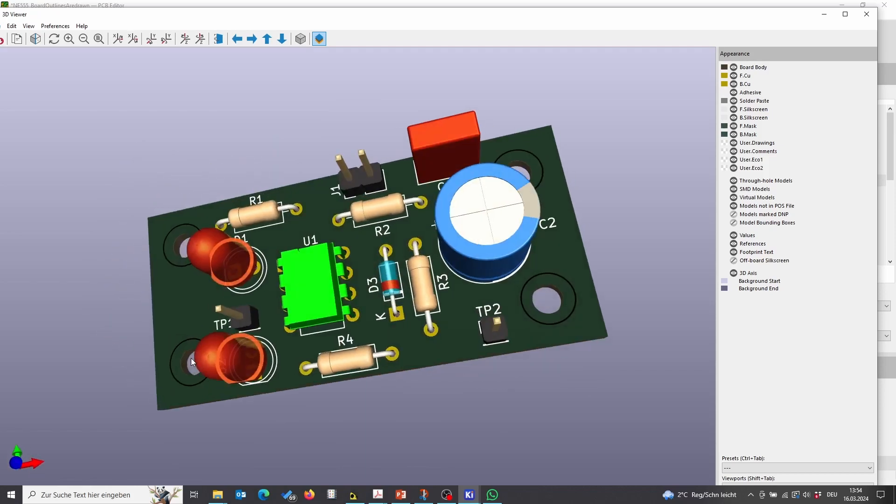
pyautogui.click(868, 15)
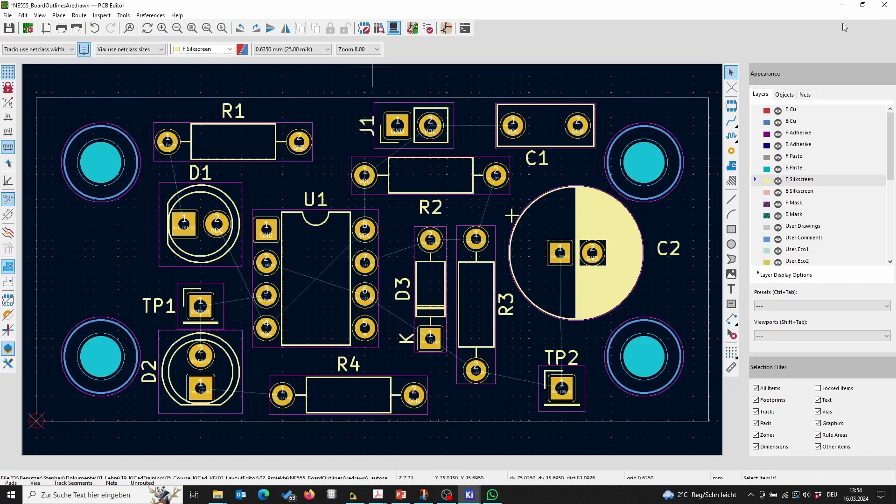
# Step: Move the TP1 test point footprint left toward the board edge between D1 and D2, and save the board
pyautogui.click(207, 303)
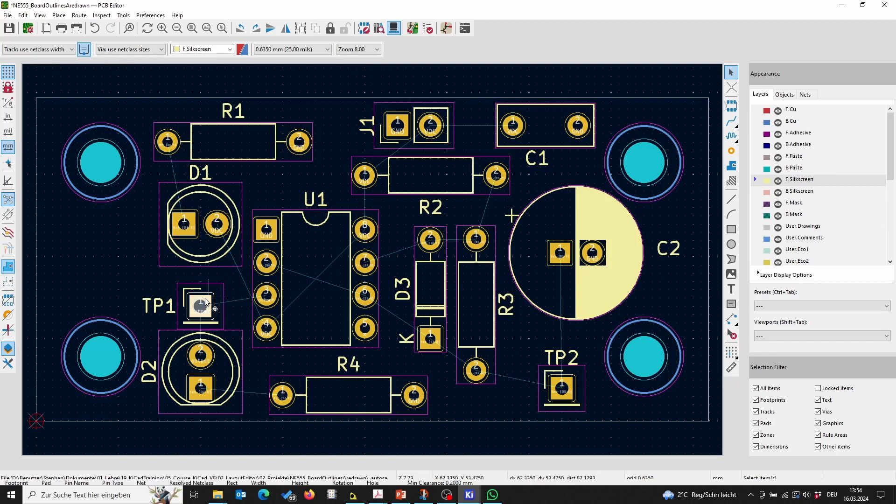
pyautogui.moveTo(207, 302); pyautogui.dragTo(103, 259)
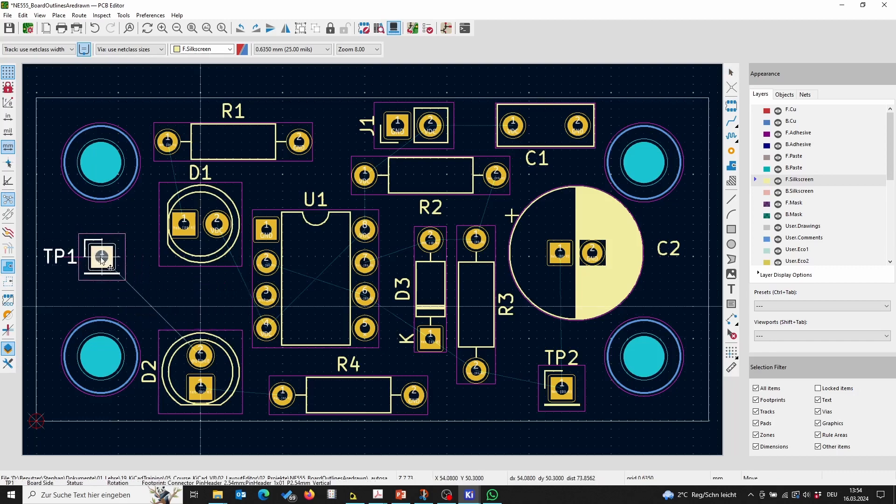
pyautogui.press('Escape')
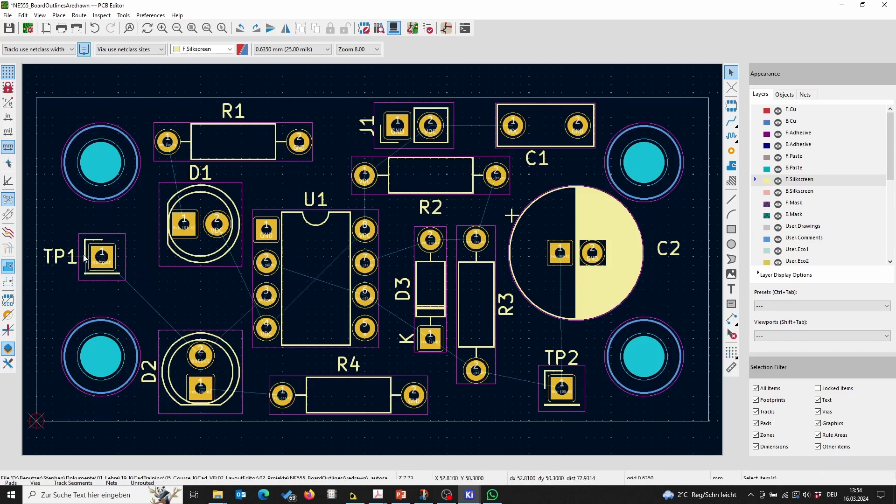
pyautogui.click(13, 33)
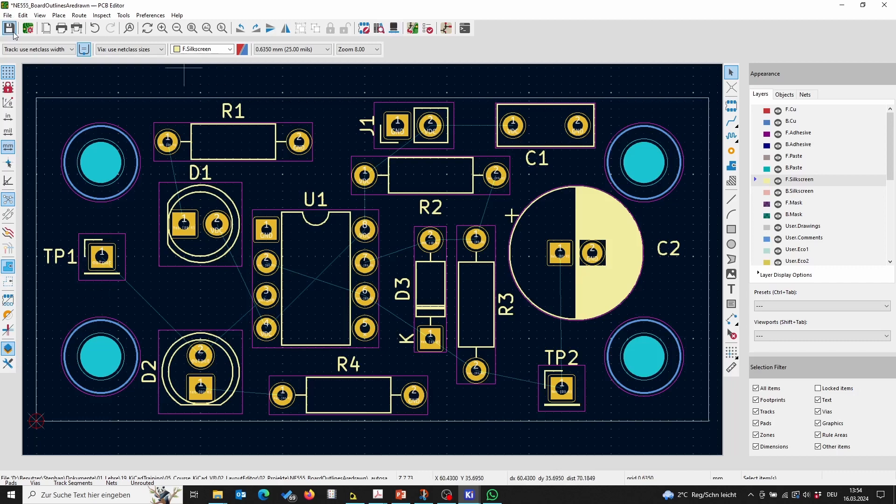
# Step: Review the updated board in the 3D viewer from several angles, then close it
pyautogui.click(393, 28)
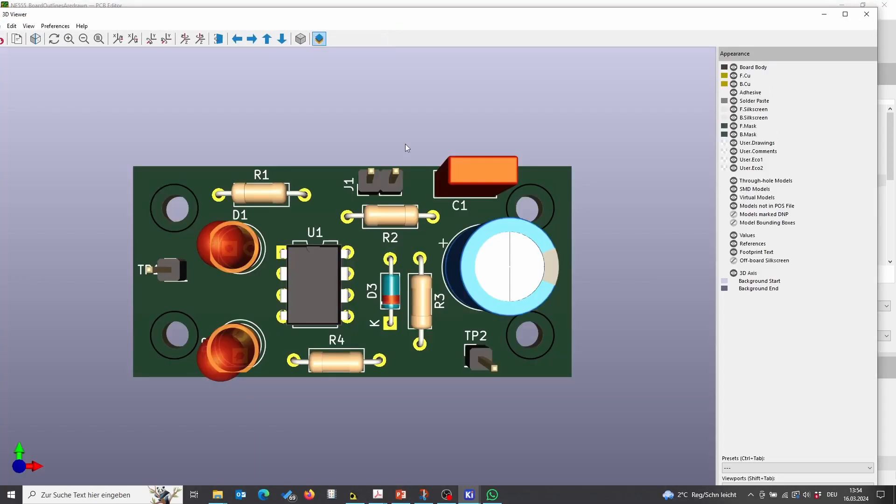
pyautogui.scroll(1, 352, 271)
pyautogui.rightClick(535, 175)
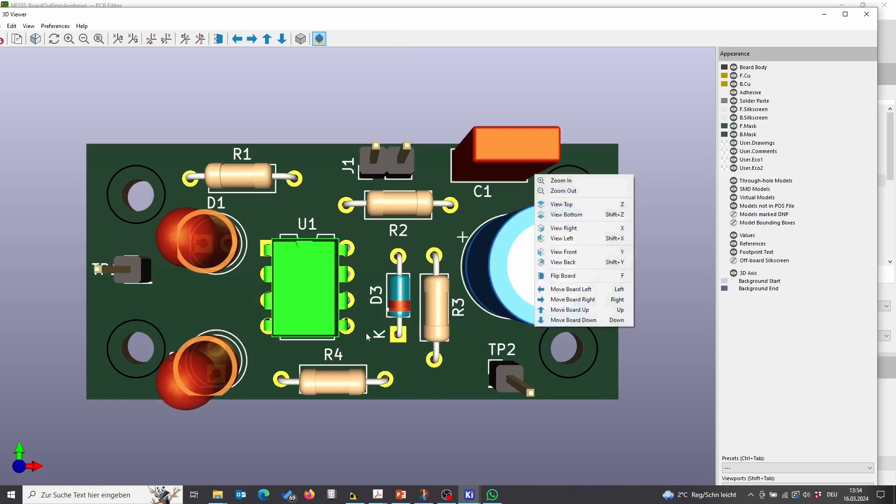
pyautogui.moveTo(366, 337); pyautogui.dragTo(511, 169)
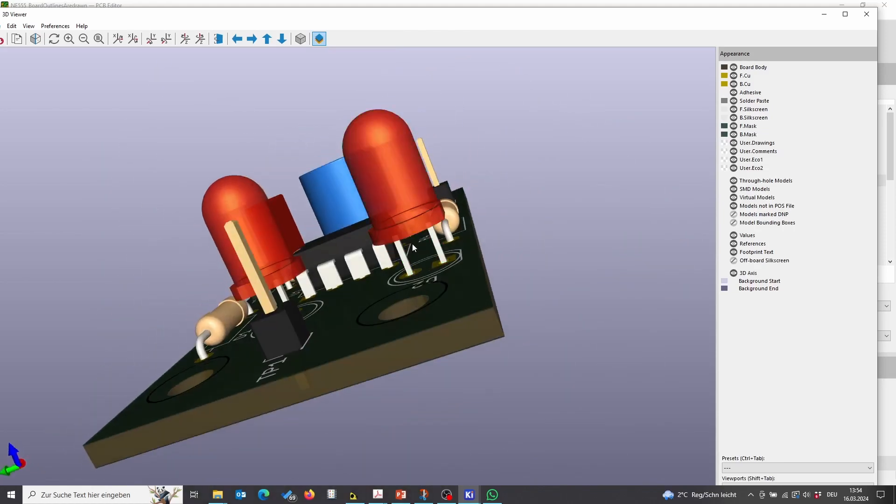
pyautogui.moveTo(413, 244); pyautogui.dragTo(248, 323)
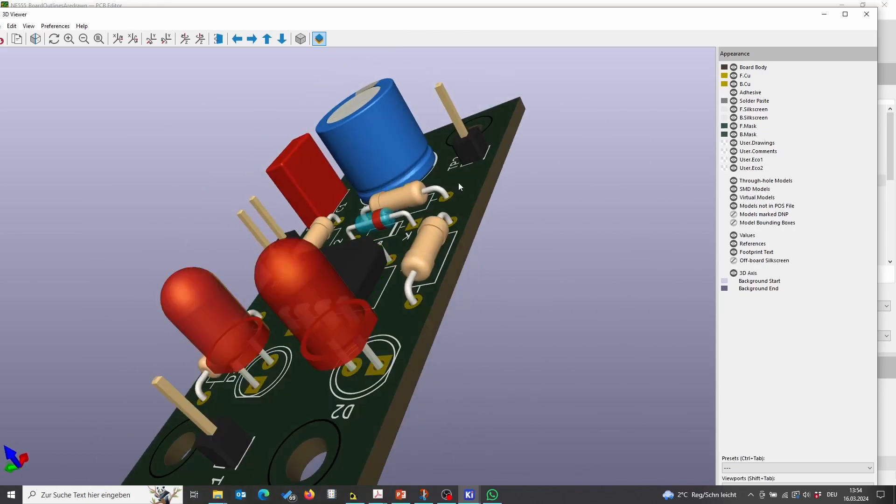
pyautogui.moveTo(516, 127); pyautogui.dragTo(233, 324)
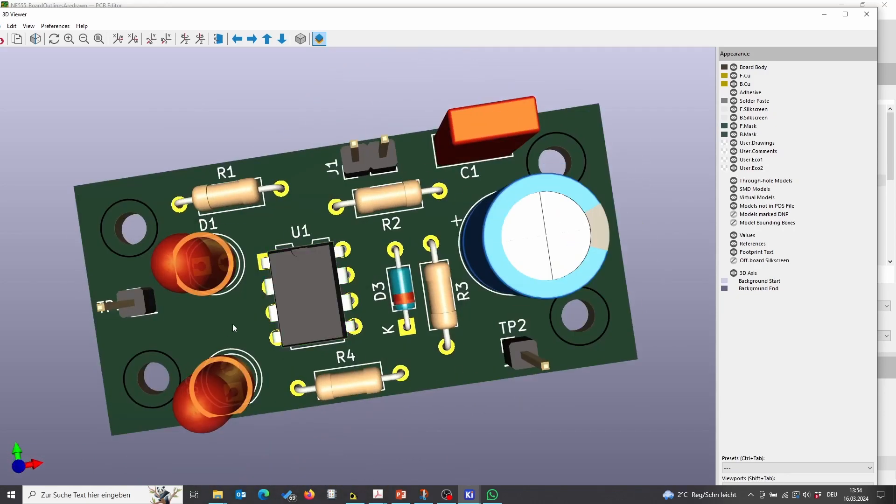
pyautogui.moveTo(291, 280); pyautogui.dragTo(407, 220)
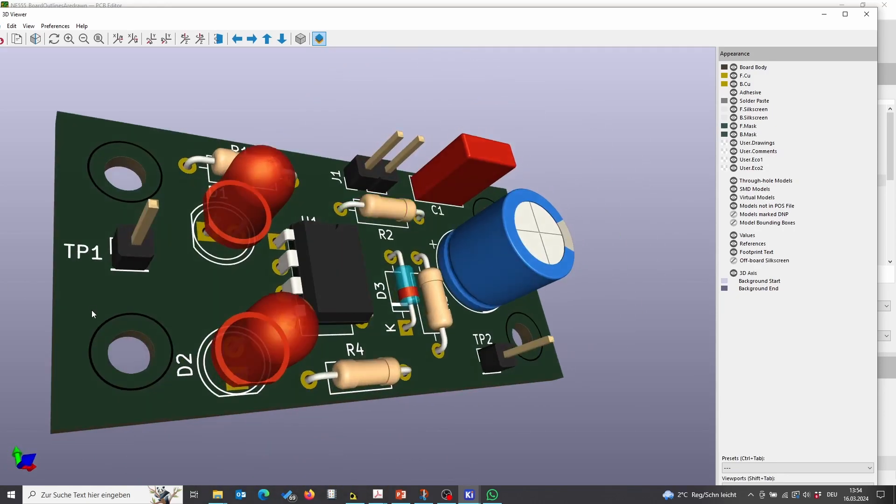
pyautogui.moveTo(102, 249); pyautogui.dragTo(307, 353)
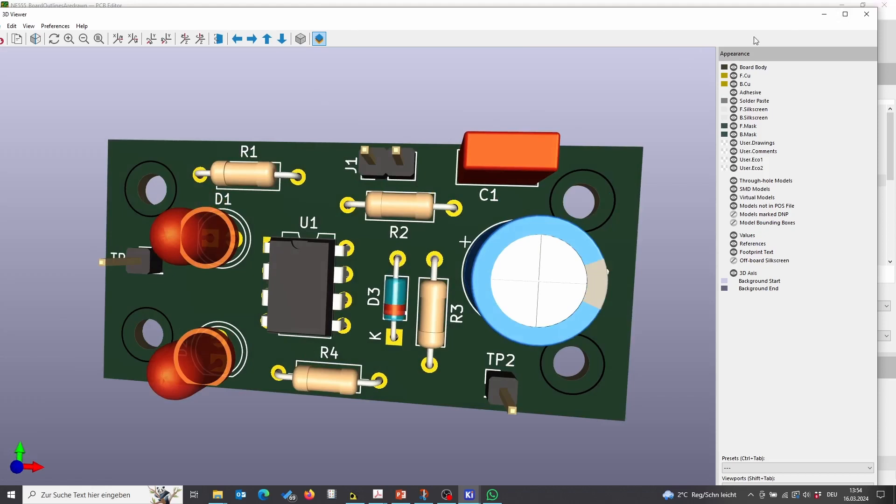
pyautogui.click(863, 15)
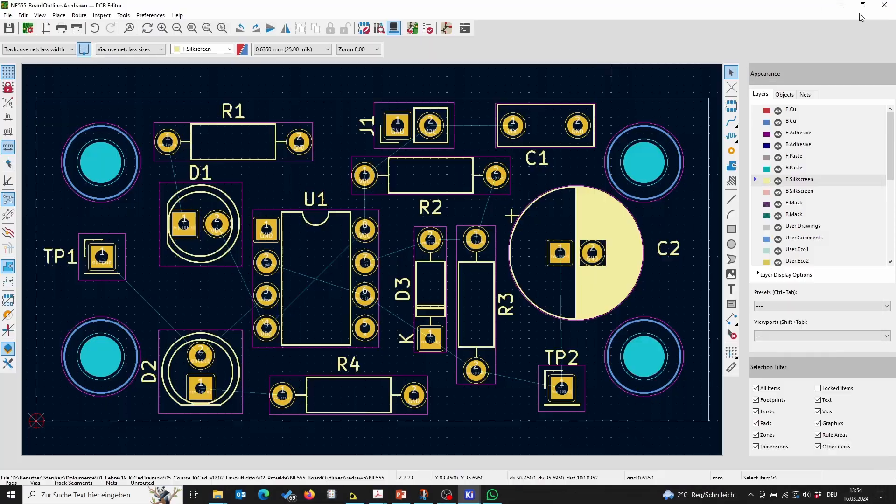
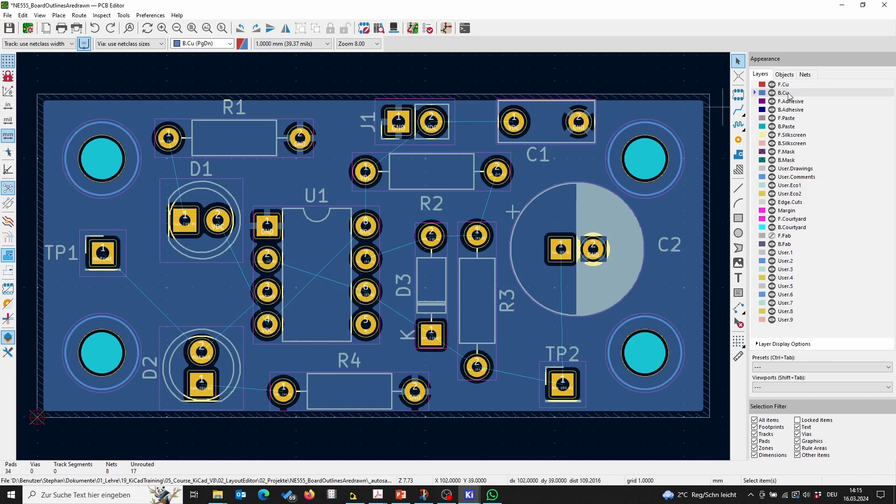
# Step: Route a back-copper track from U1 pin 4 diagonally to U1 pin 8
pyautogui.click(738, 111)
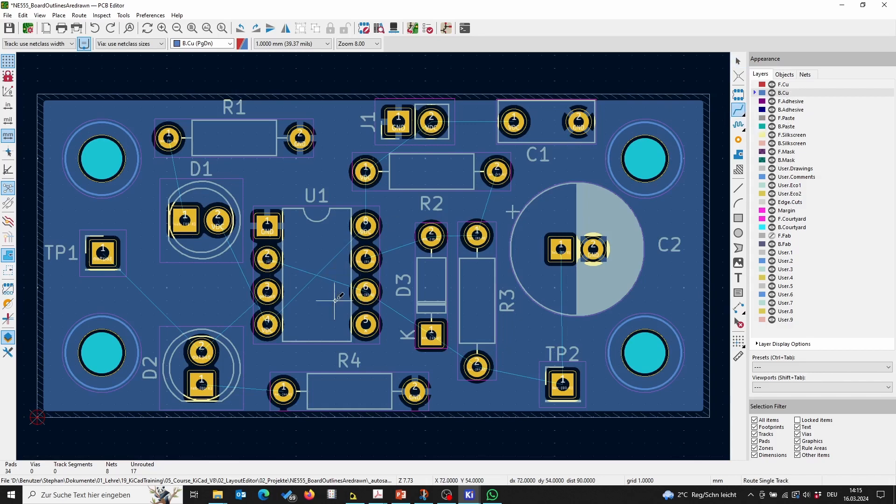
pyautogui.click(267, 324)
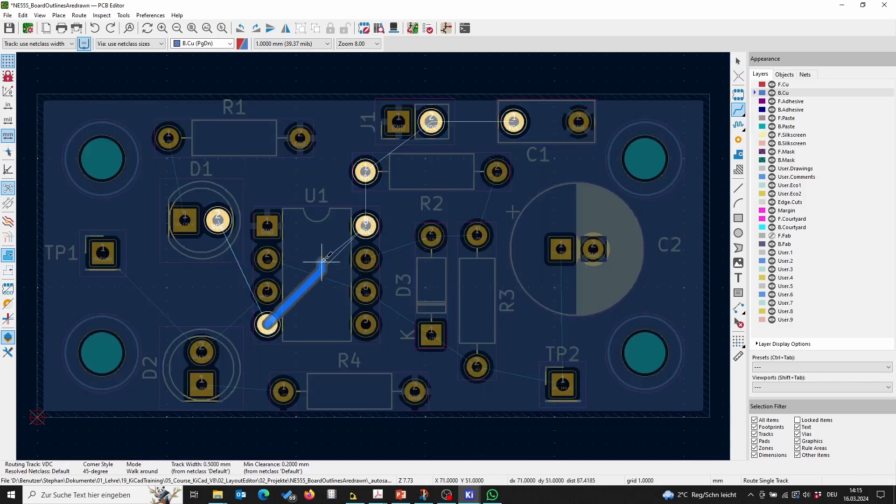
pyautogui.click(366, 226)
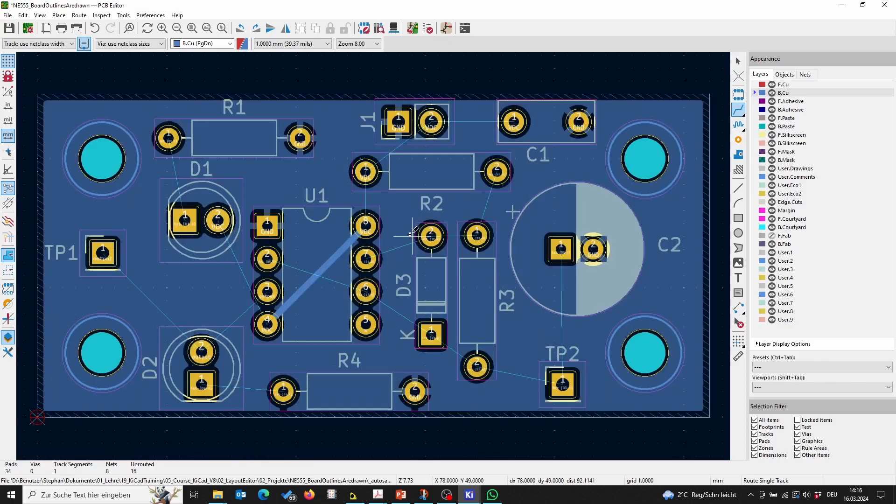
pyautogui.press('Escape')
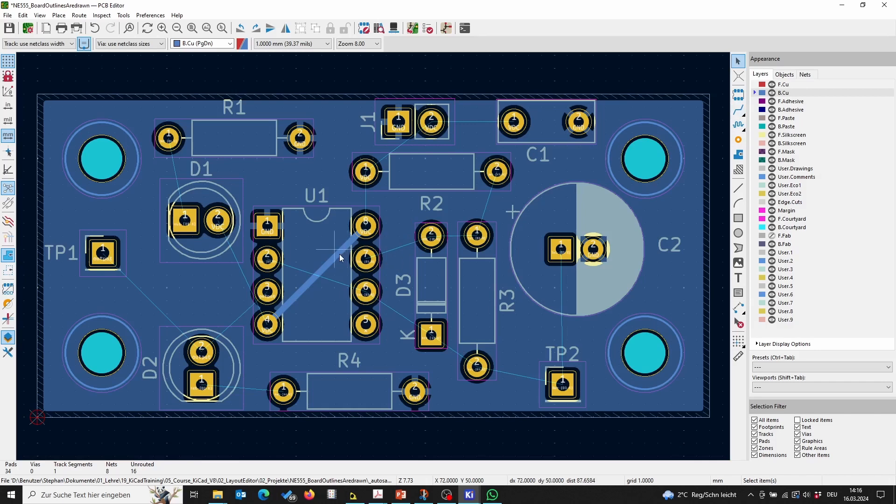
# Step: Refill all copper zones and save the board
pyautogui.rightClick(678, 215)
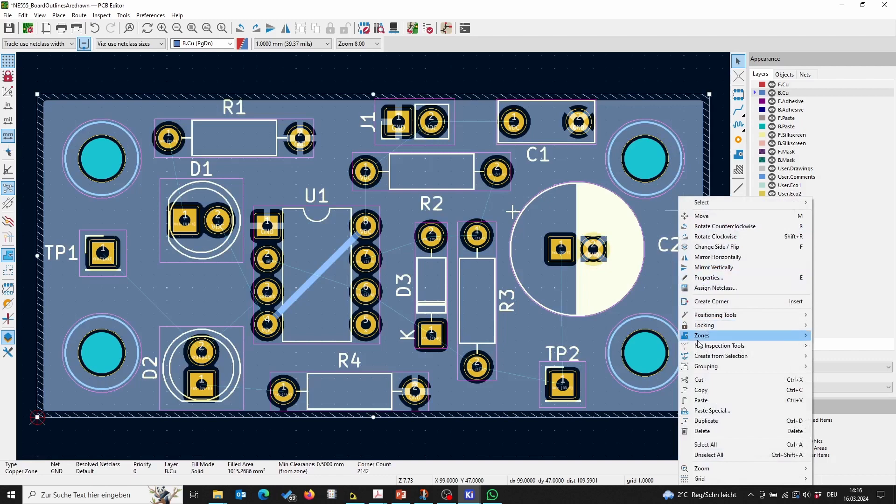
pyautogui.moveTo(703, 335)
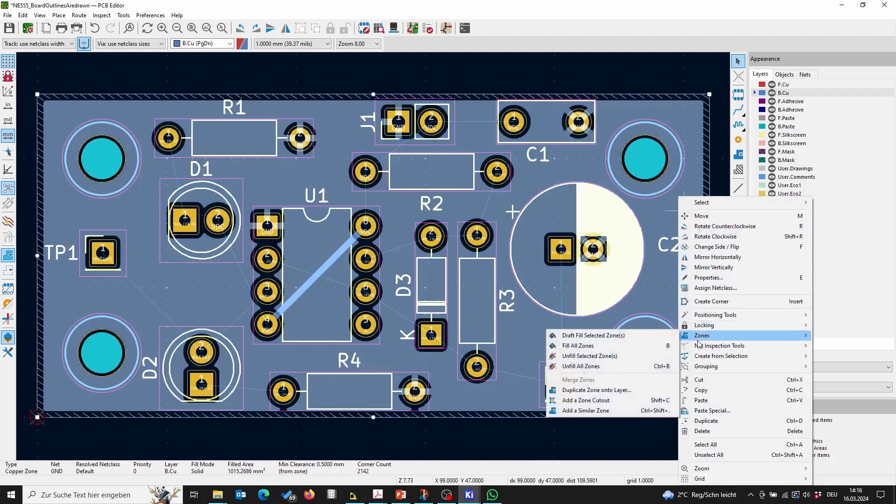
pyautogui.click(644, 347)
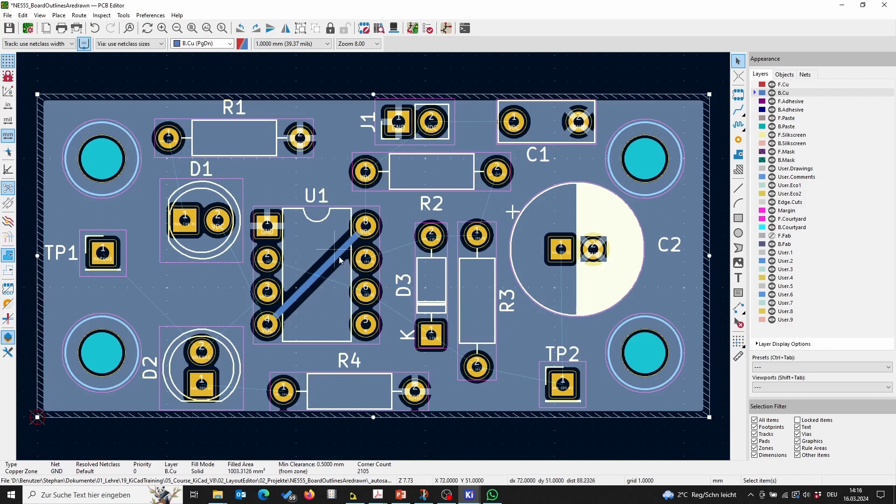
pyautogui.click(9, 28)
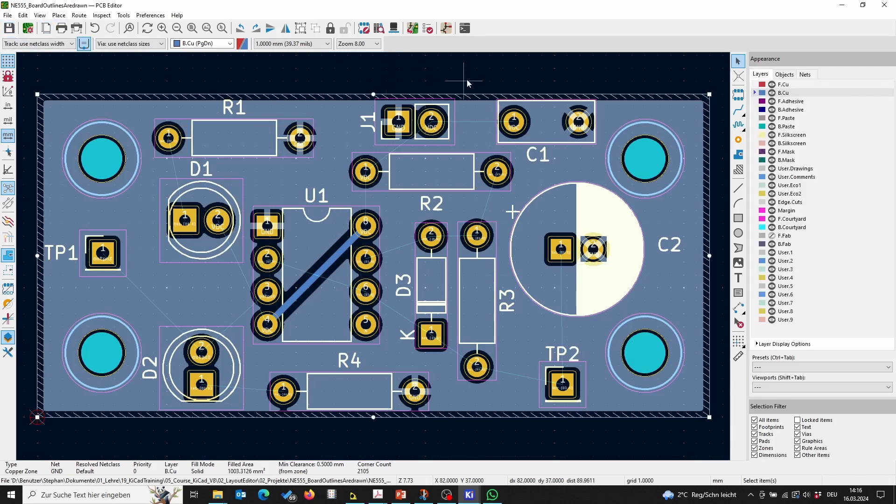
# Step: Switch to the F.Cu layer and route tracks from C1 to J1 pin 2 and from J1 to R2's left pin
pyautogui.click(755, 85)
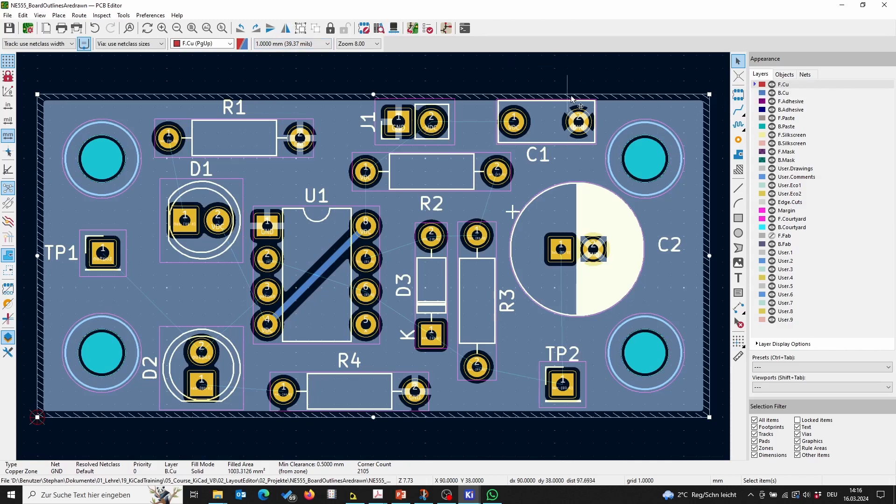
pyautogui.click(739, 111)
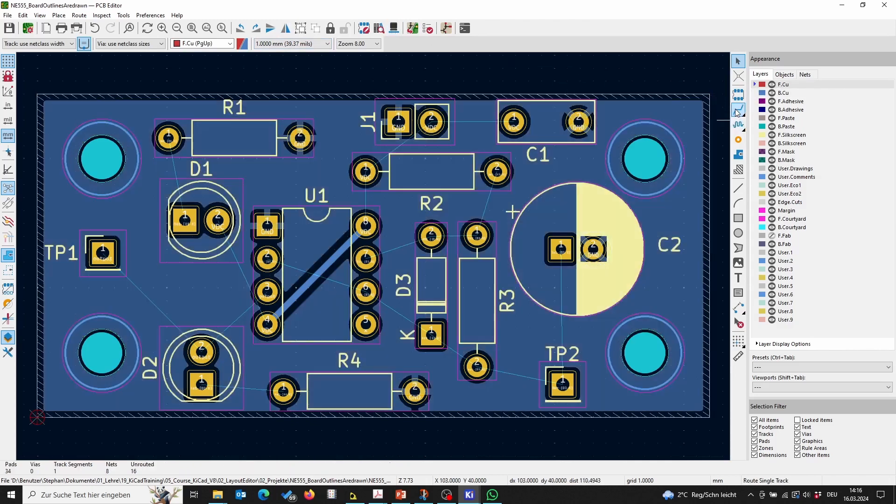
pyautogui.click(514, 121)
pyautogui.click(434, 120)
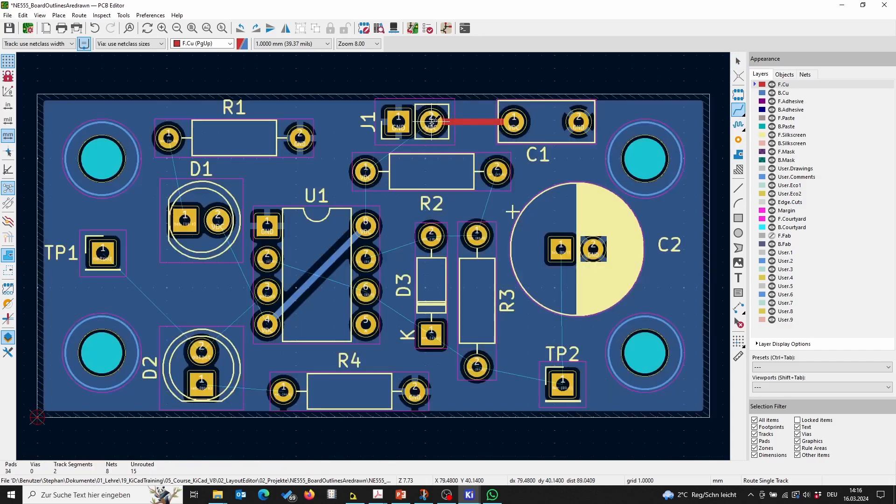
pyautogui.click(432, 120)
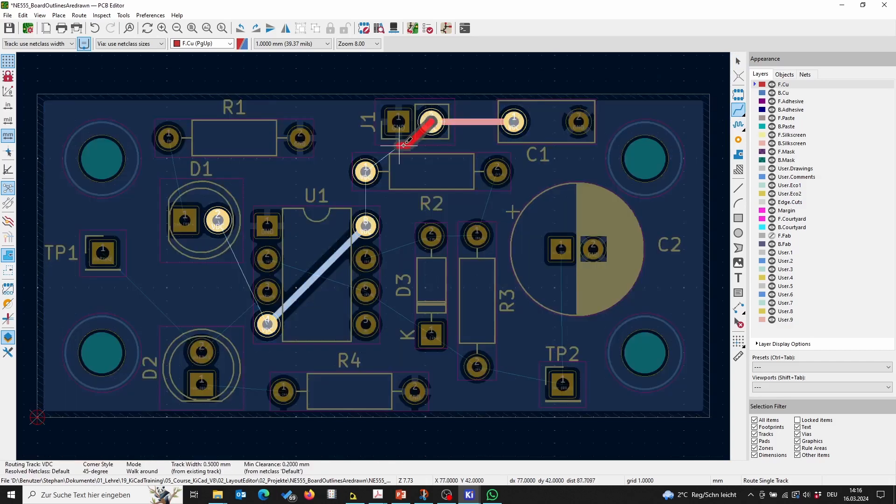
pyautogui.click(365, 171)
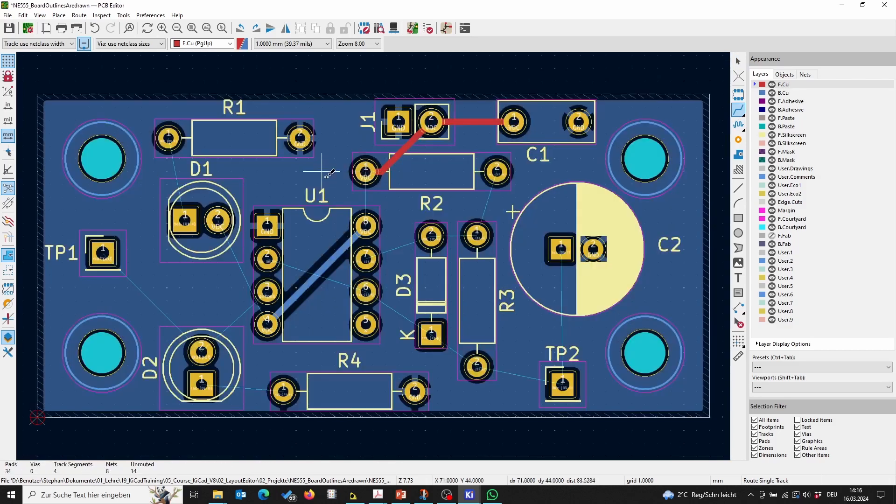
# Step: Route a front track from R2's right pin down to R3, across to D3's anode and on to U1 pin 7
pyautogui.click(497, 172)
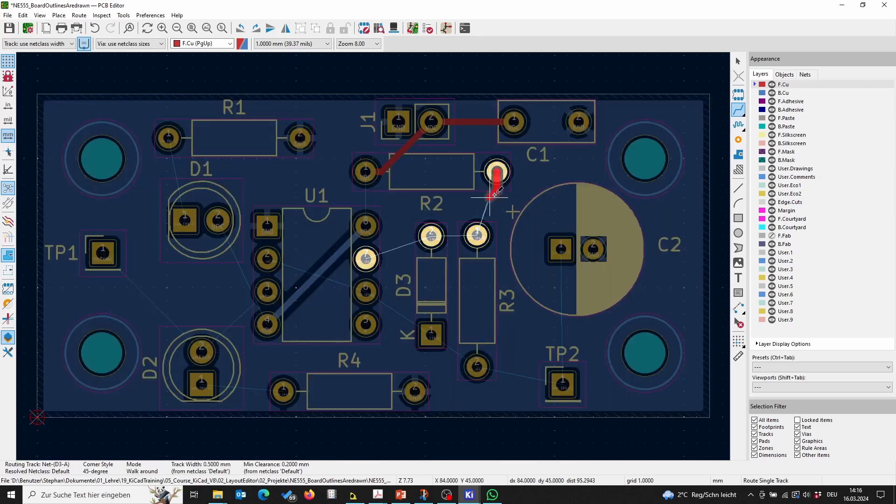
pyautogui.click(477, 236)
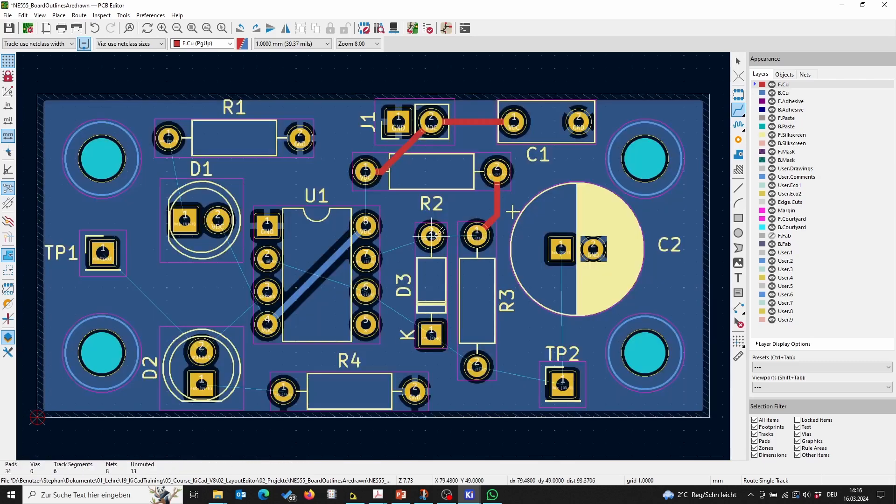
pyautogui.click(489, 233)
pyautogui.click(427, 235)
pyautogui.click(420, 237)
pyautogui.click(365, 259)
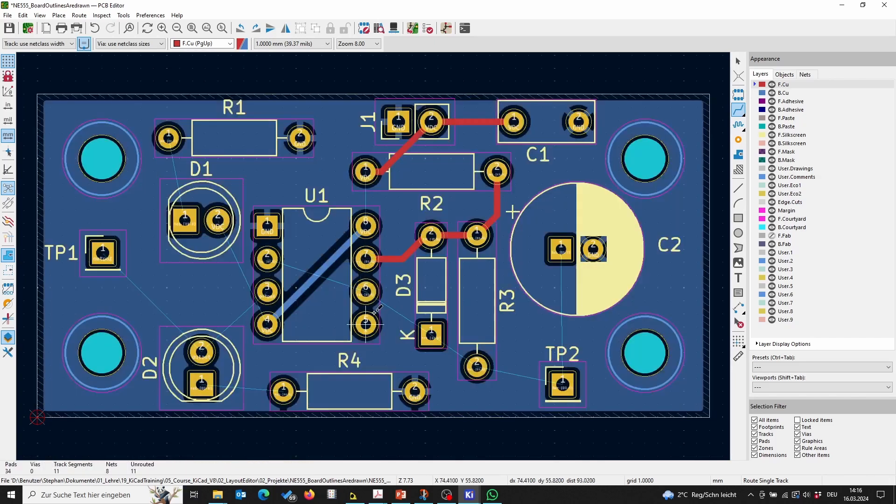
# Step: Route a front track from U1 pin 2 through U1 pin 6, D3's cathode and R3's lower pin to TP2
pyautogui.click(270, 259)
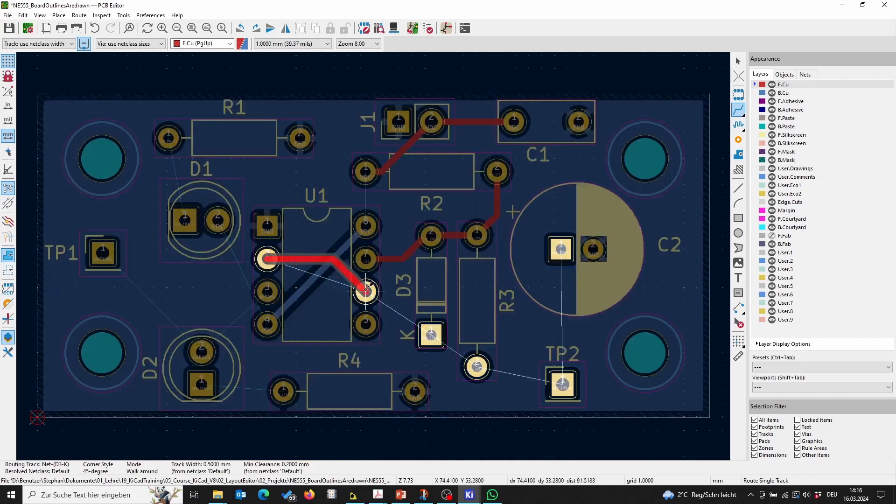
pyautogui.click(366, 292)
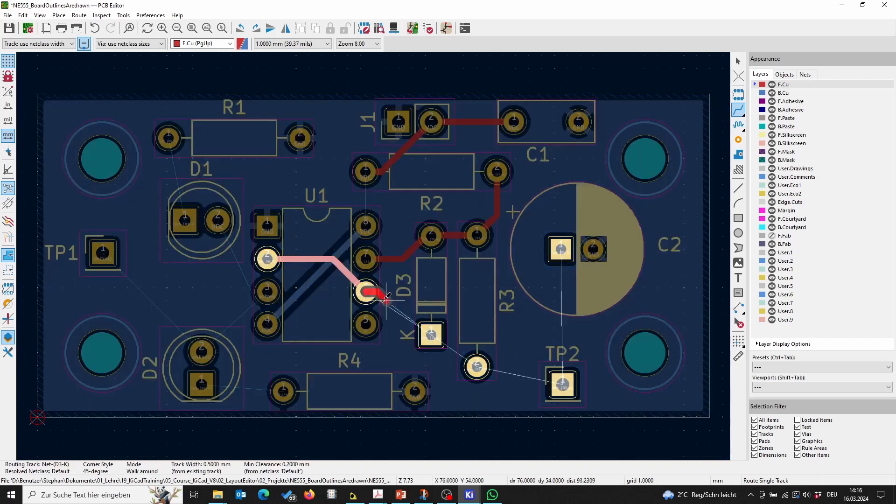
pyautogui.click(366, 291)
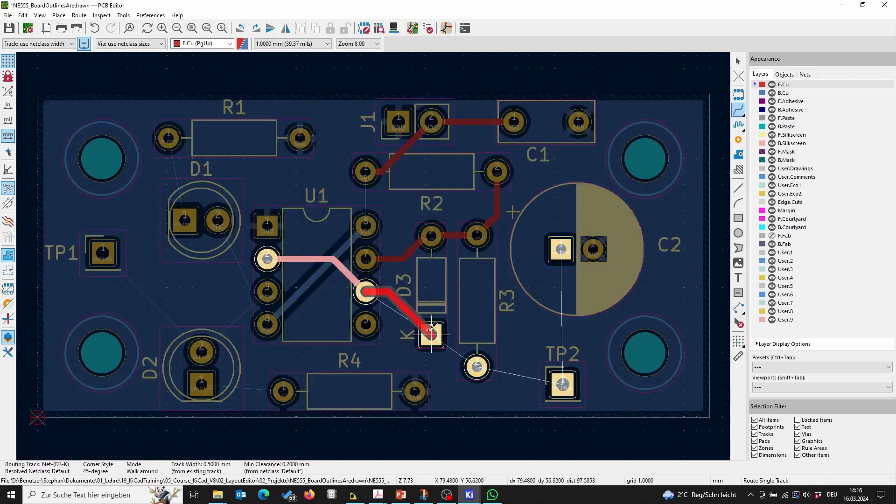
pyautogui.click(432, 334)
pyautogui.click(431, 335)
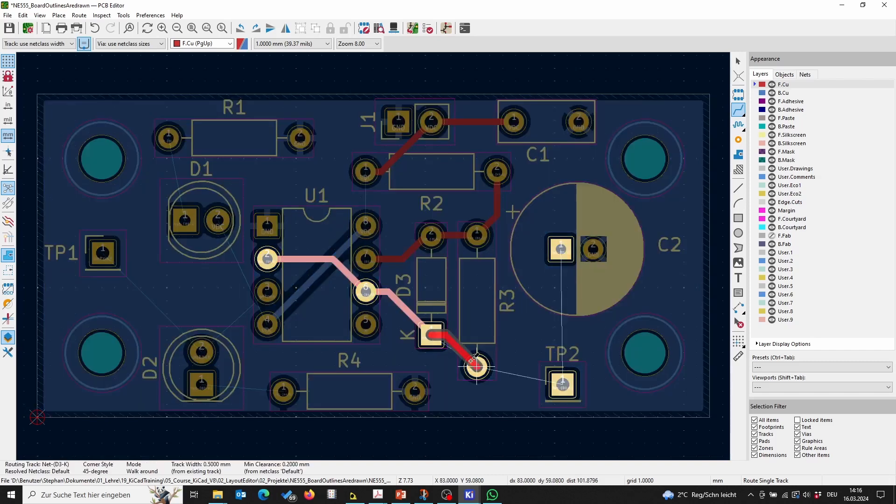
pyautogui.click(477, 367)
pyautogui.click(477, 367)
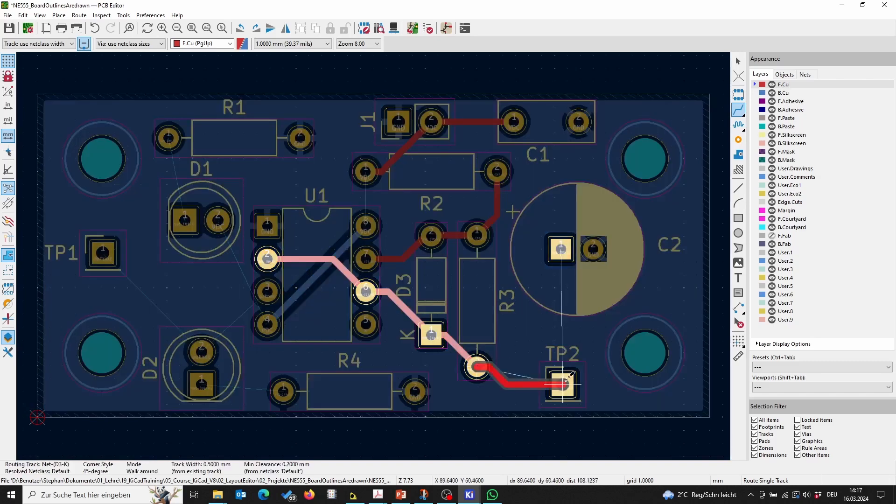
pyautogui.click(564, 382)
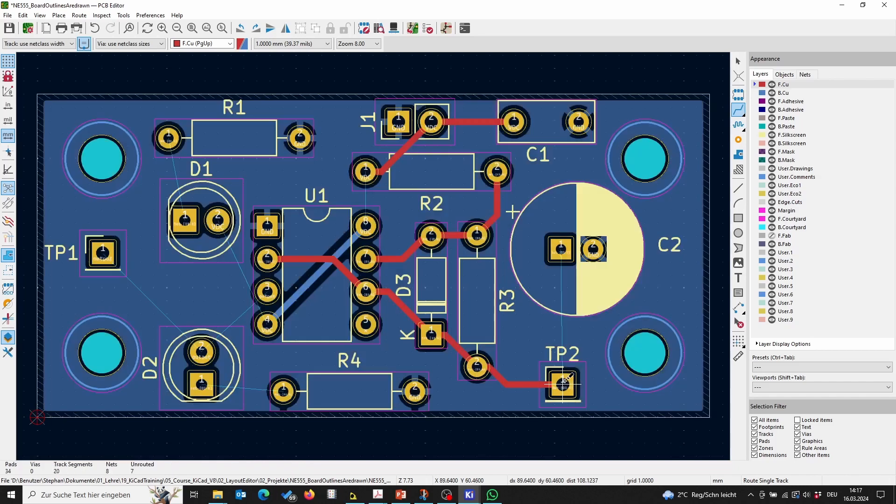
# Step: Route front tracks from C2's square pad down to TP2 and from R4's left pin to D2's square pad
pyautogui.click(562, 247)
pyautogui.click(563, 384)
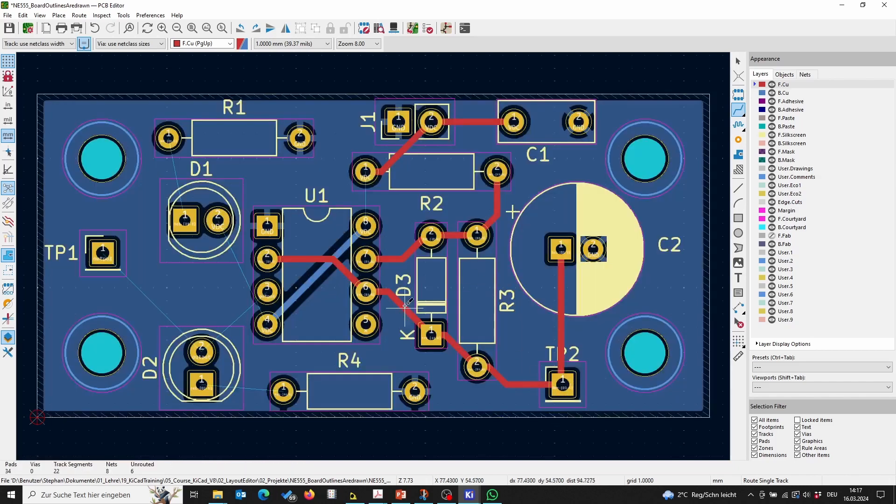
pyautogui.click(283, 390)
pyautogui.click(201, 385)
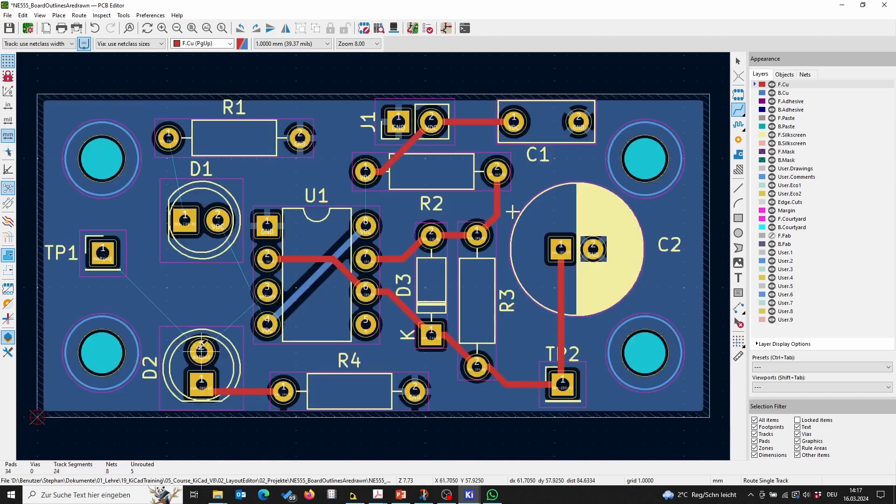
# Step: Route a front track from TP1 to D2's round pad and on to U1's left pin row
pyautogui.click(103, 253)
pyautogui.click(202, 351)
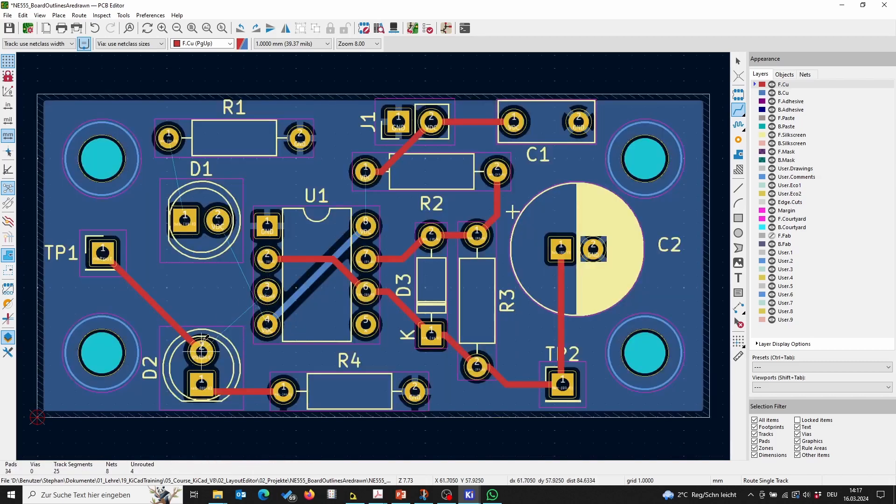
pyautogui.click(202, 350)
pyautogui.click(268, 323)
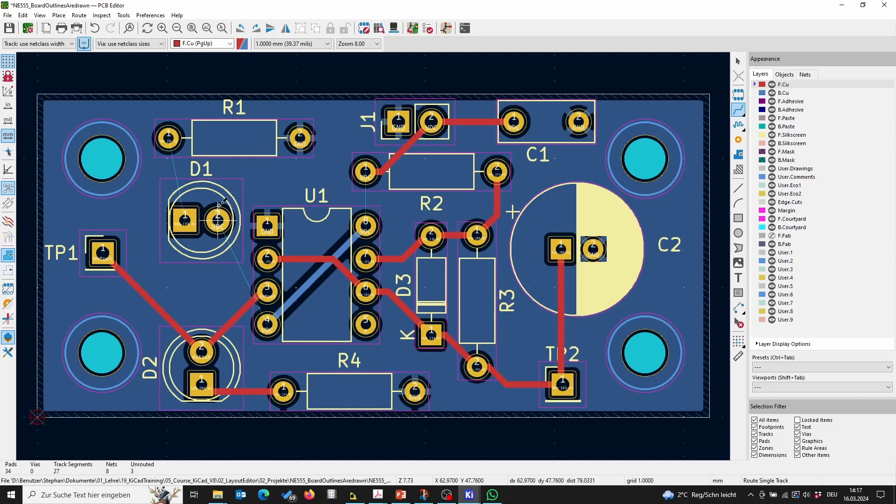
# Step: Route front tracks from R1's left pin to D1's square pad and from D1's round pad to R2's left pin
pyautogui.click(169, 137)
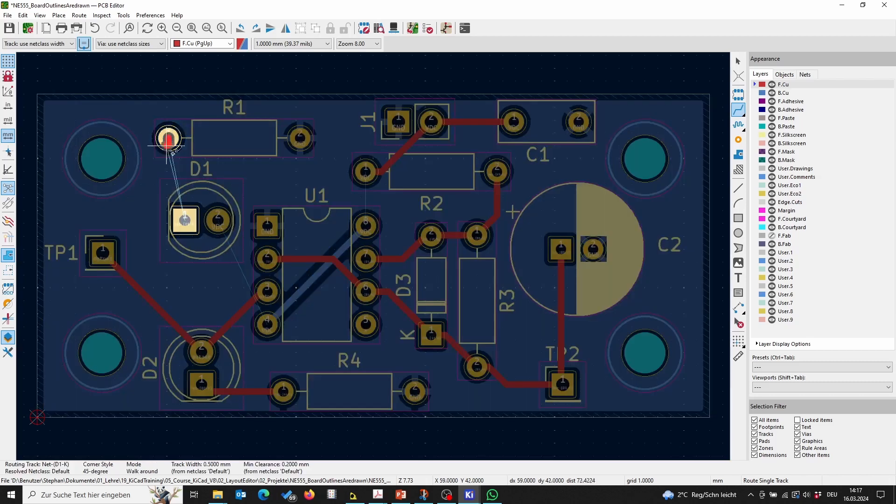
pyautogui.click(186, 222)
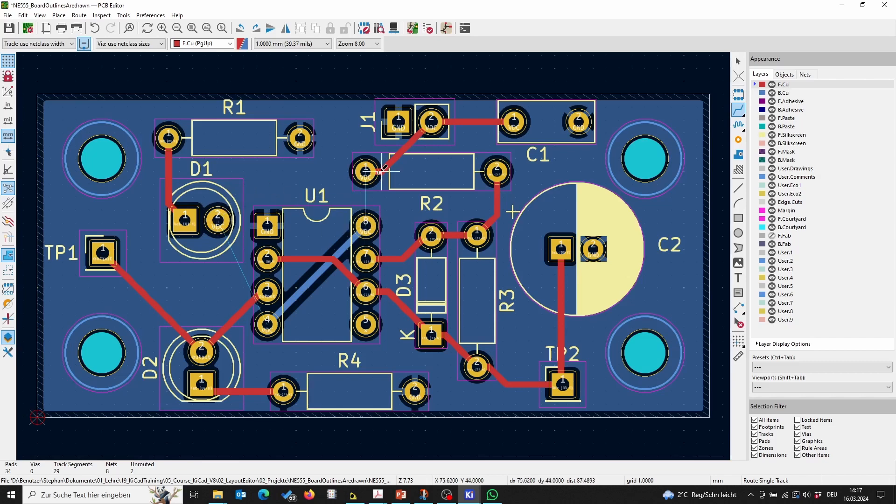
pyautogui.click(367, 171)
pyautogui.click(366, 216)
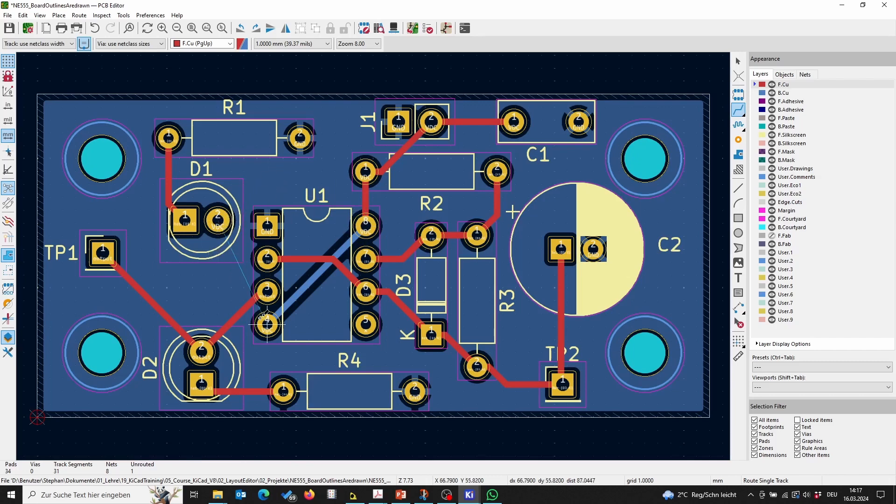
pyautogui.click(220, 218)
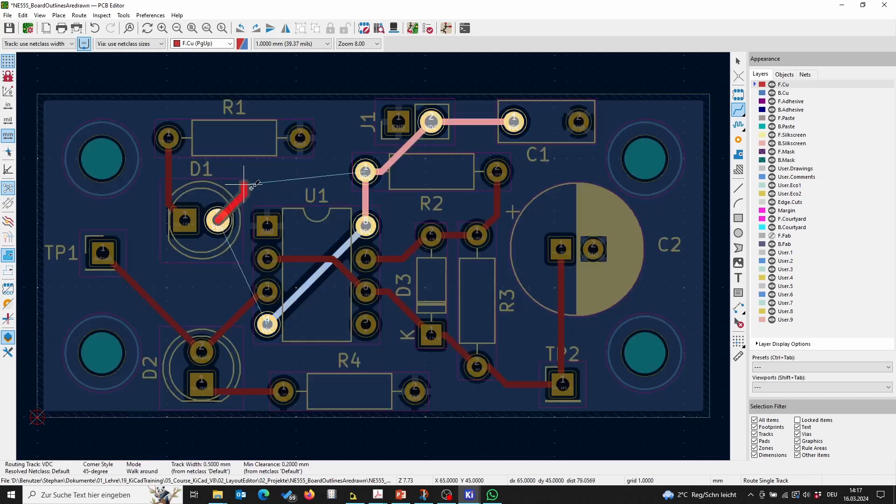
pyautogui.click(366, 171)
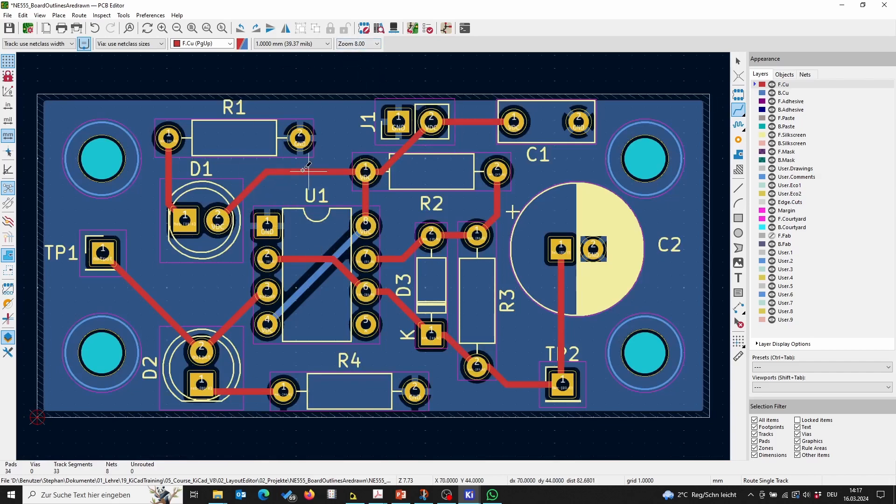
pyautogui.press('Escape')
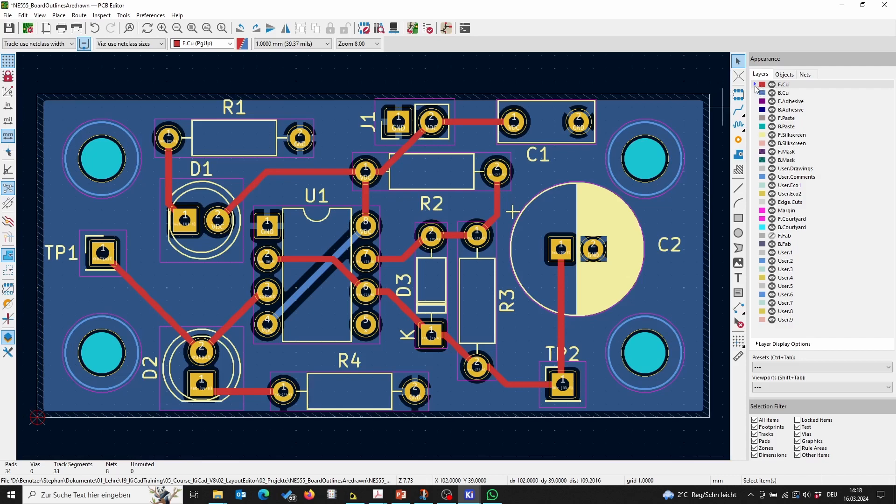
# Step: Draw a copper zone on F.Cu assigned to the GND net, tracing the full board outline corner to corner
pyautogui.click(739, 154)
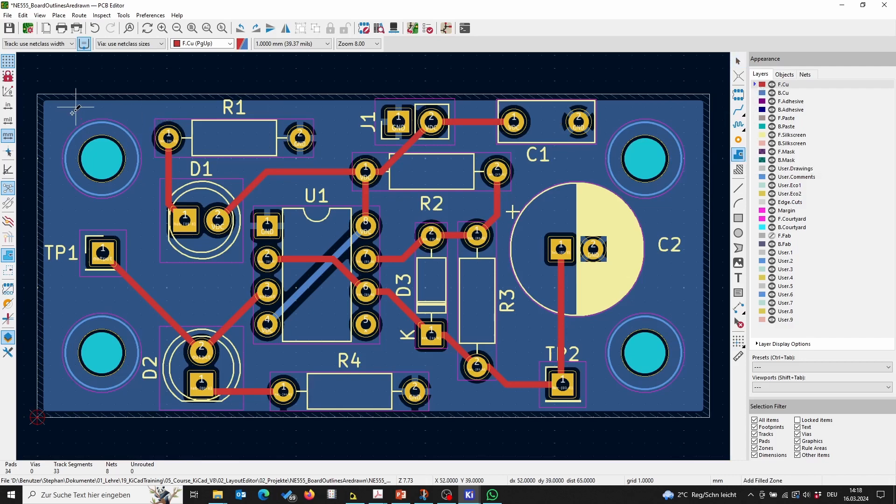
pyautogui.click(37, 94)
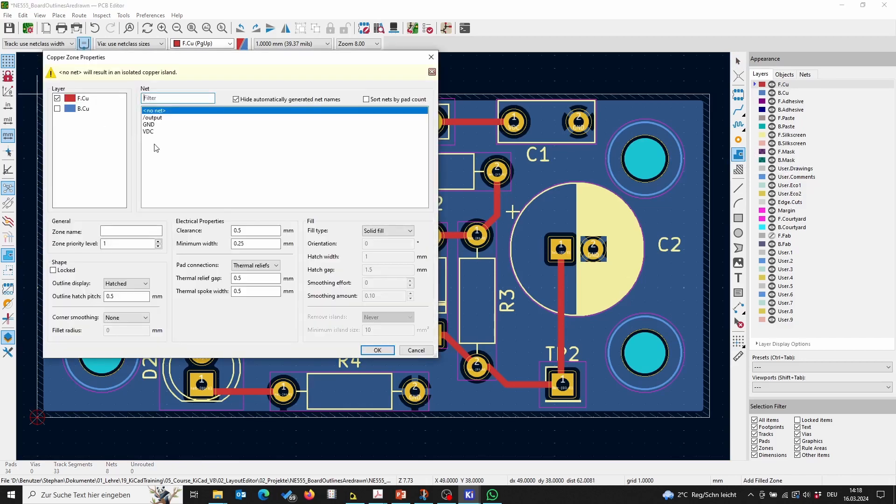
pyautogui.click(148, 125)
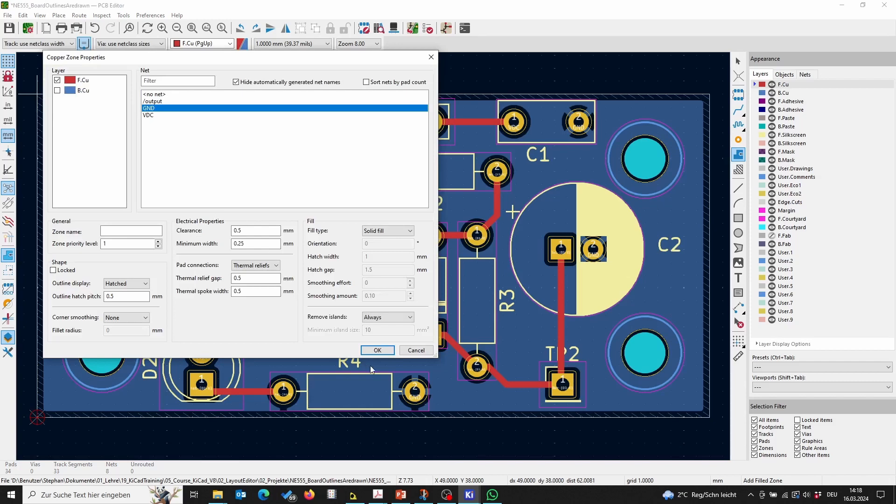
pyautogui.click(378, 351)
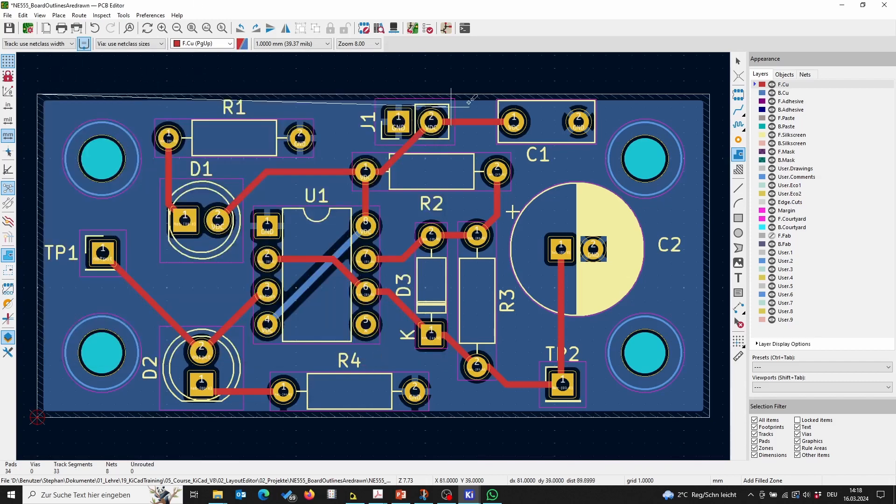
pyautogui.click(709, 92)
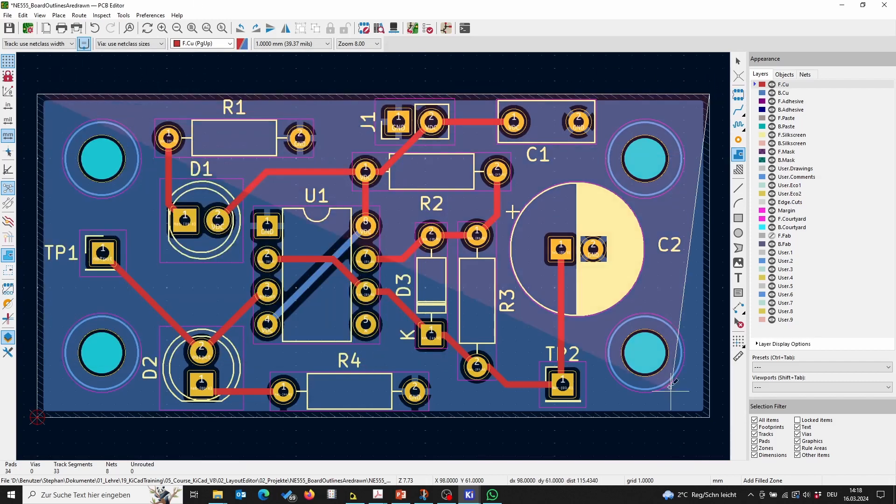
pyautogui.click(709, 415)
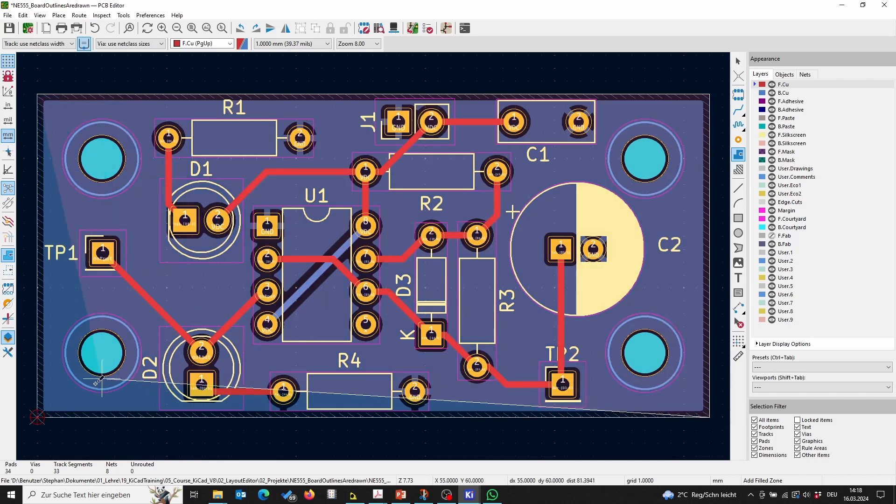
pyautogui.click(37, 417)
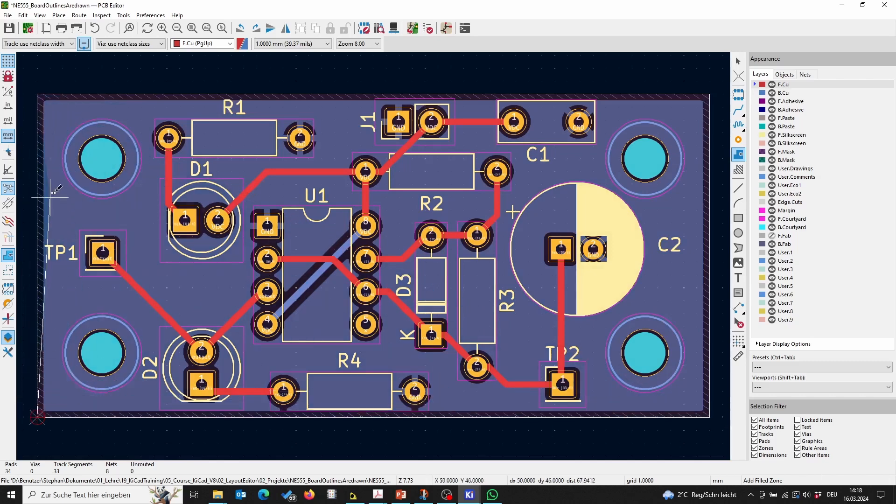
pyautogui.click(38, 93)
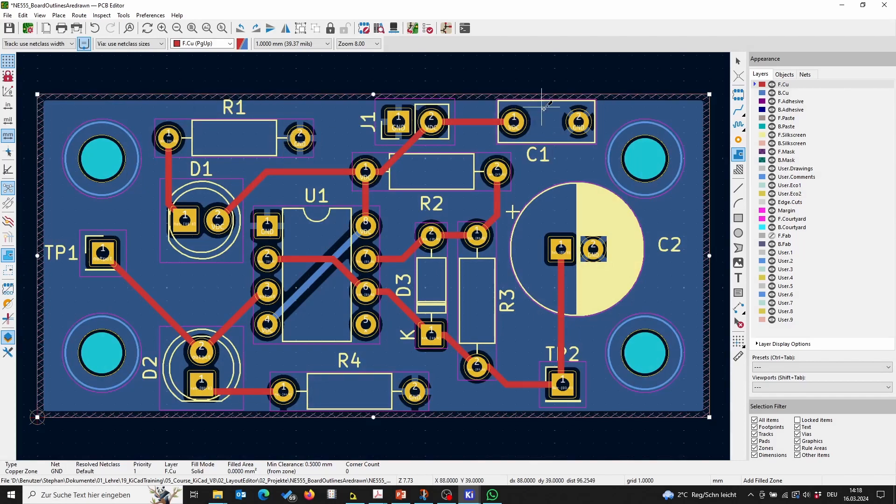
# Step: Fill all zones and save the board
pyautogui.rightClick(685, 109)
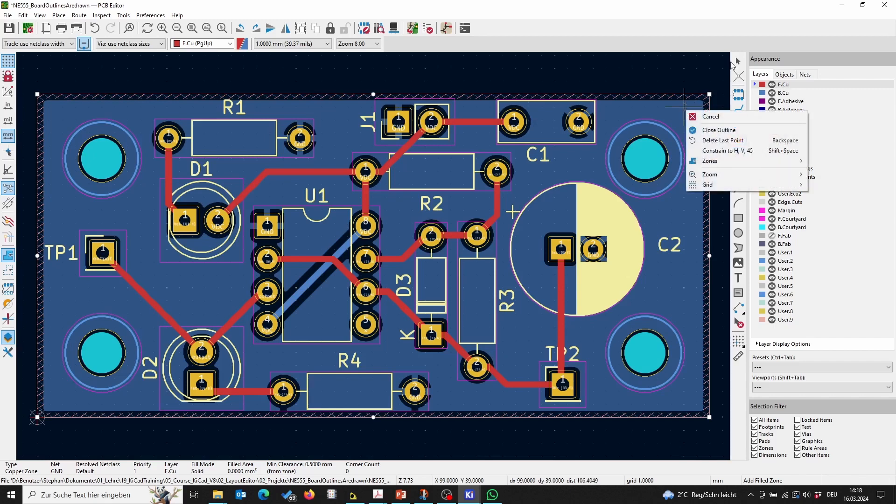
pyautogui.click(692, 9)
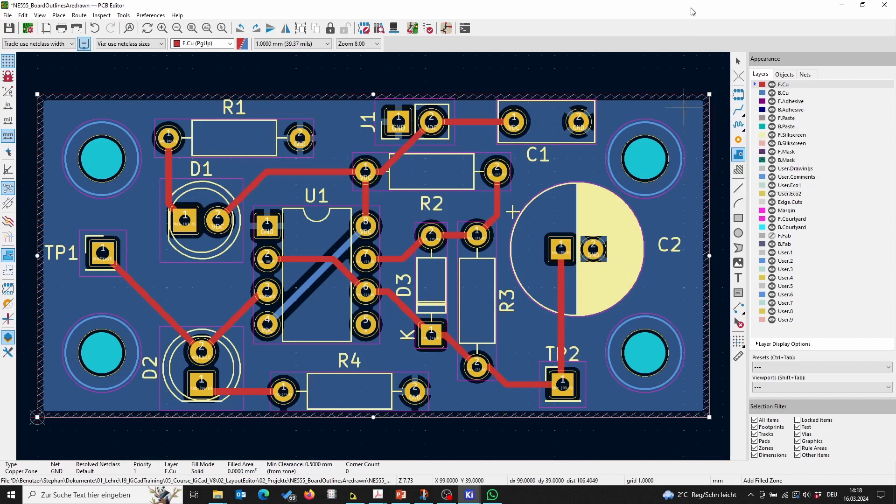
pyautogui.rightClick(710, 197)
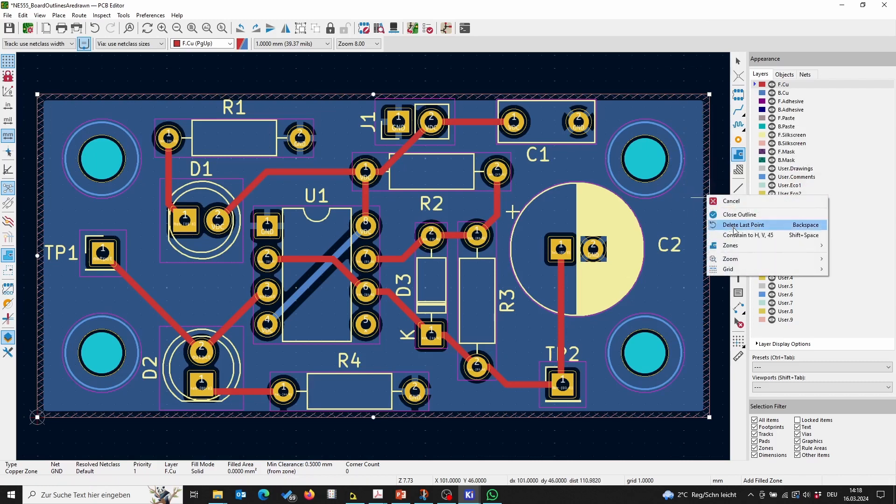
pyautogui.moveTo(738, 246)
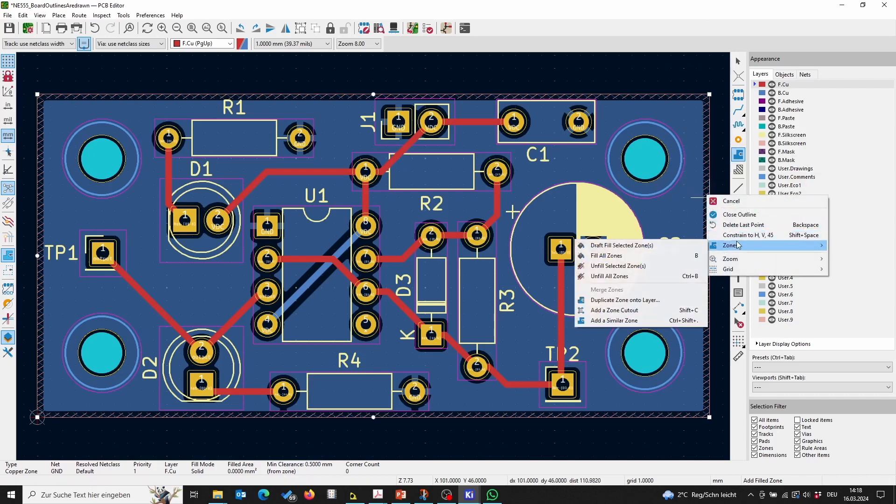
pyautogui.click(689, 264)
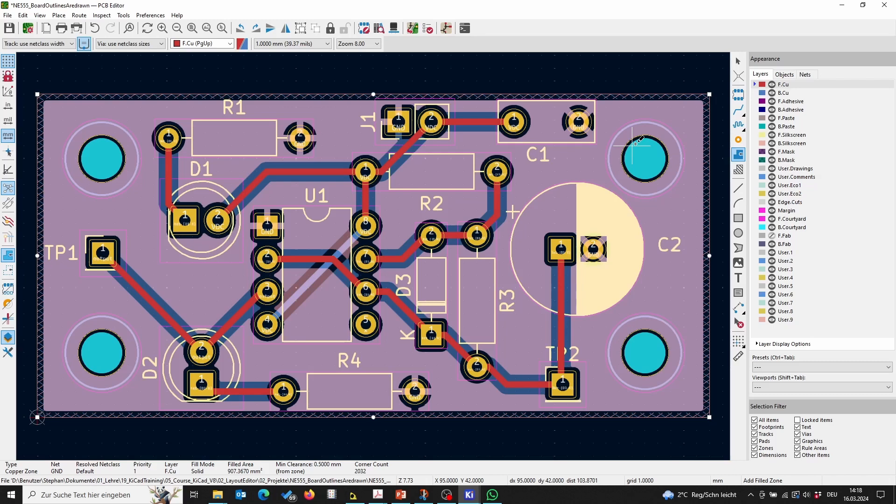
pyautogui.click(10, 28)
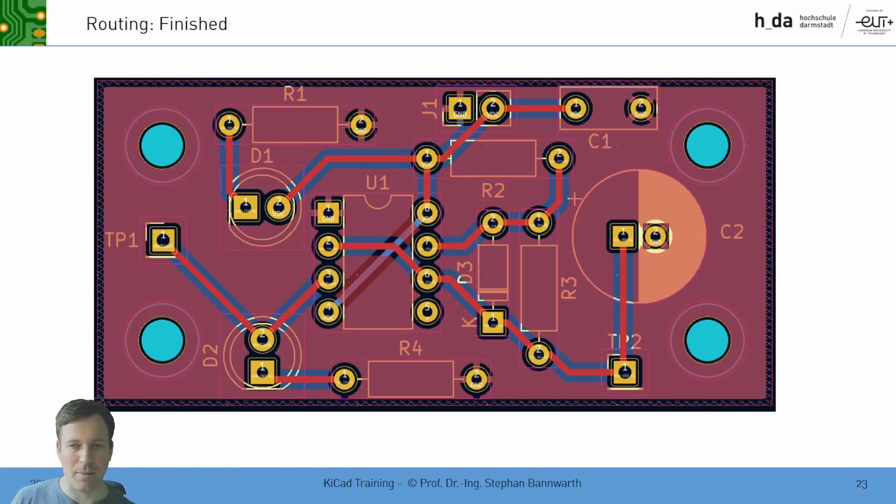
pyautogui.press('Right')
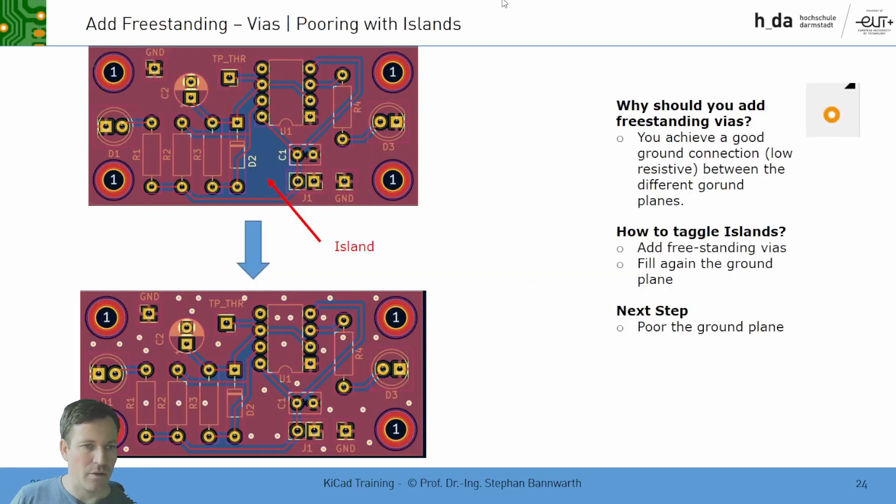